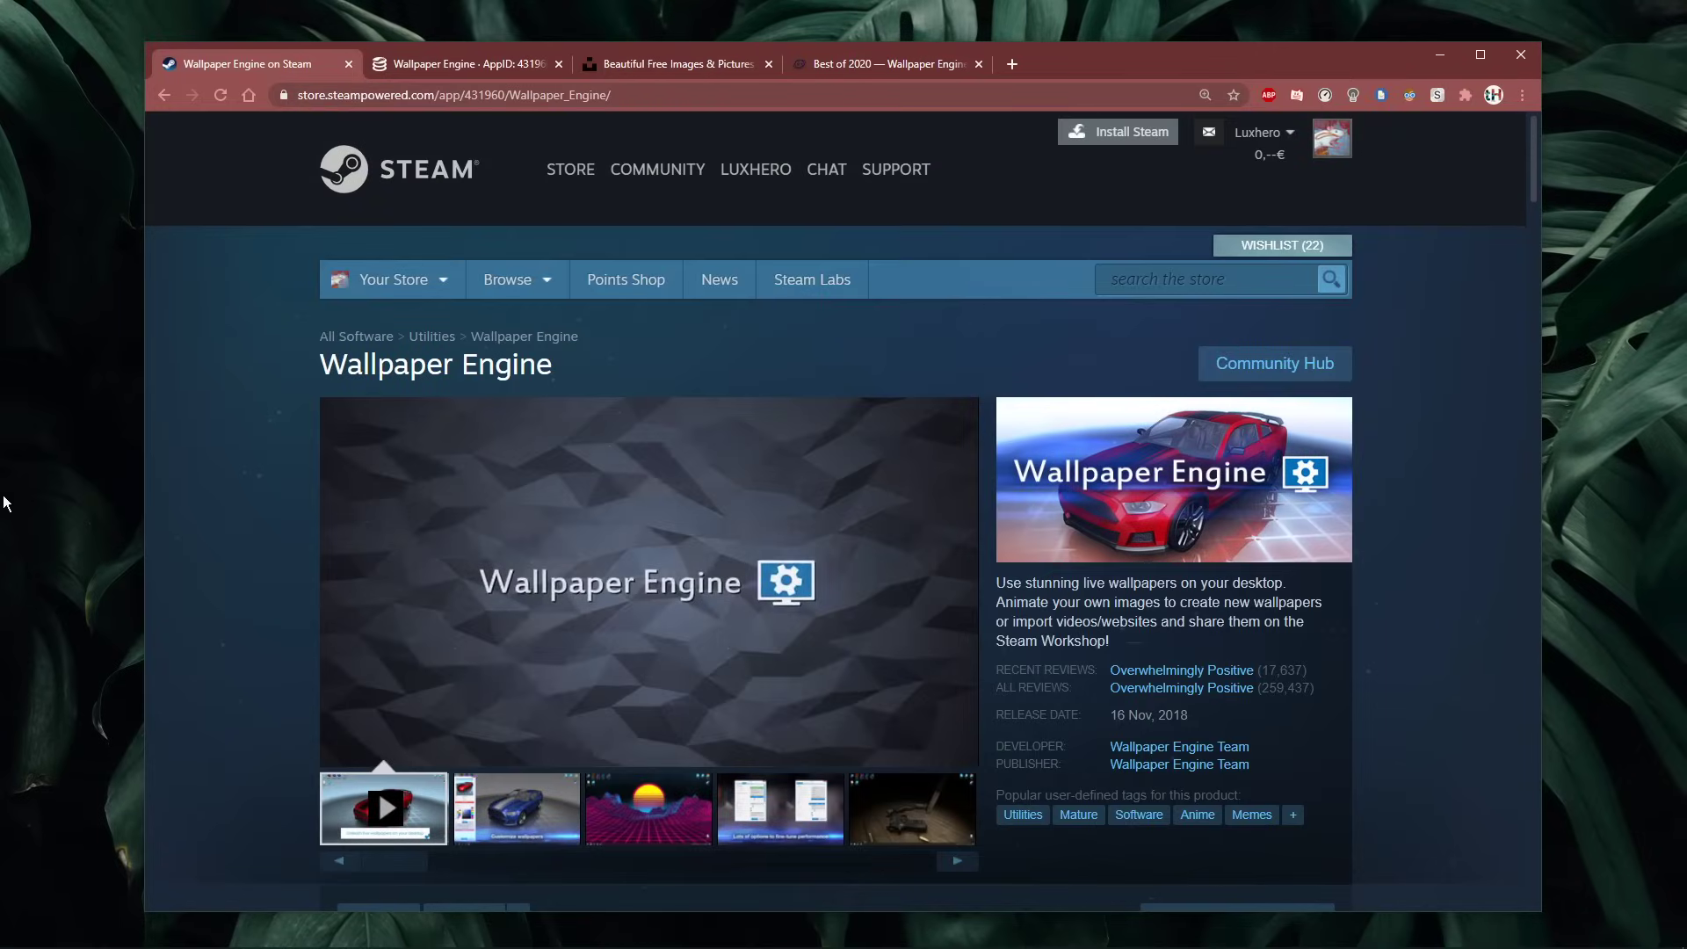
Step: Autoscroll the Wallpaper Engine store page down to the 'already in your Steam library' banner
mouse_move(339, 734)
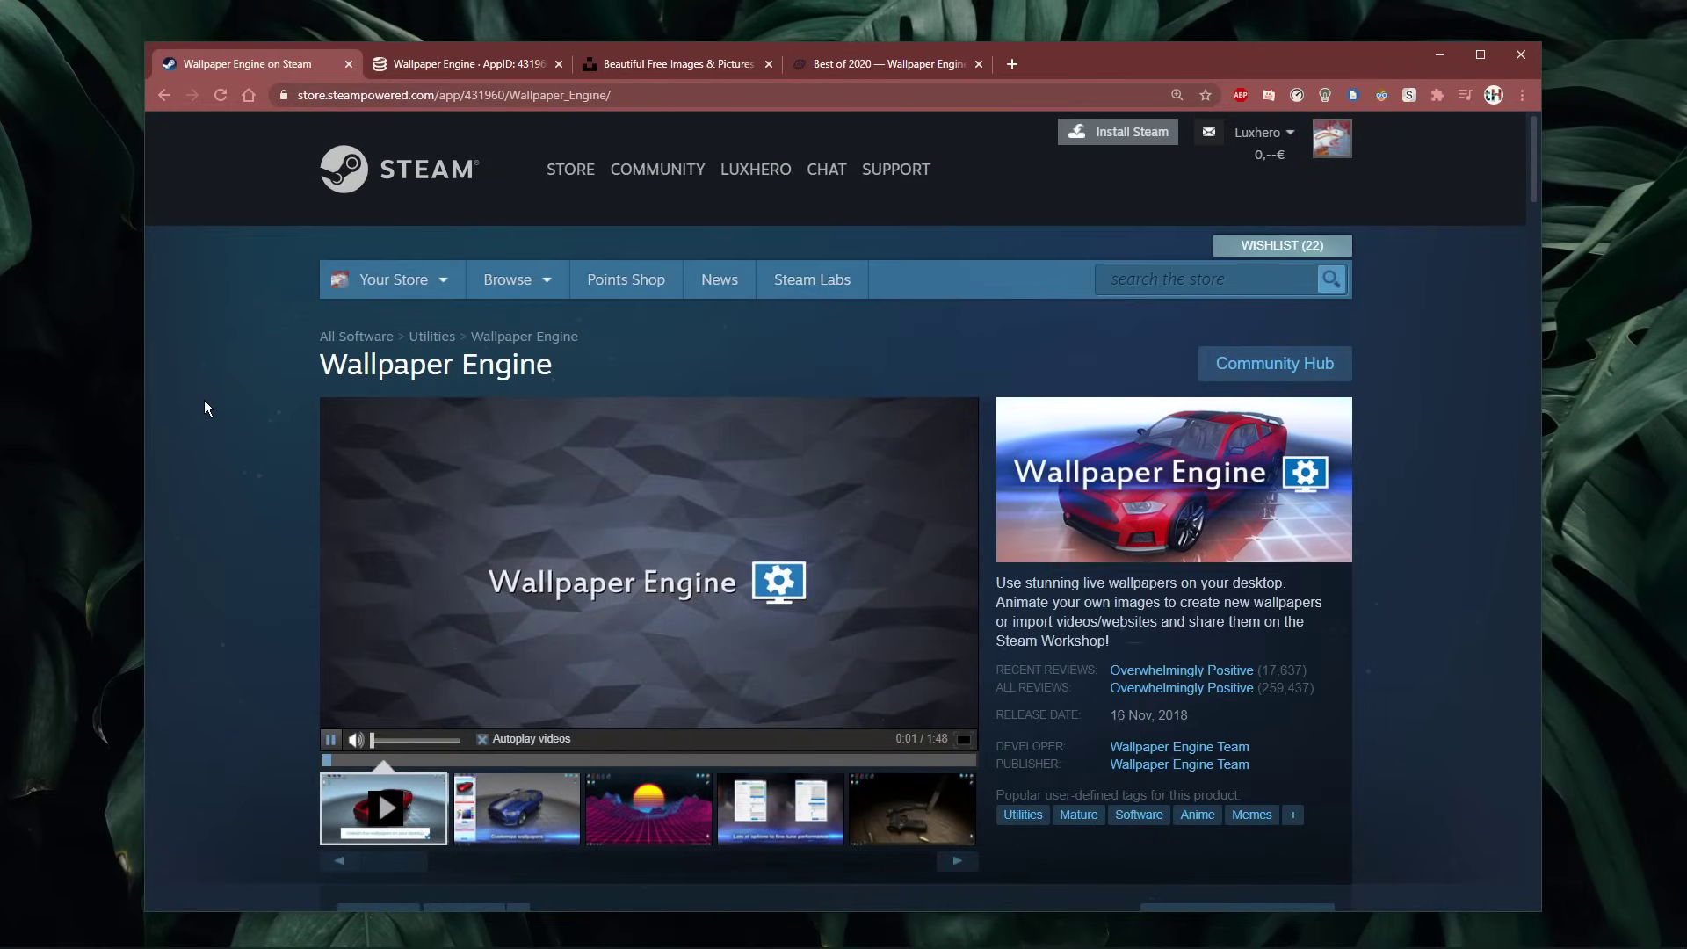
middle_click(199, 425)
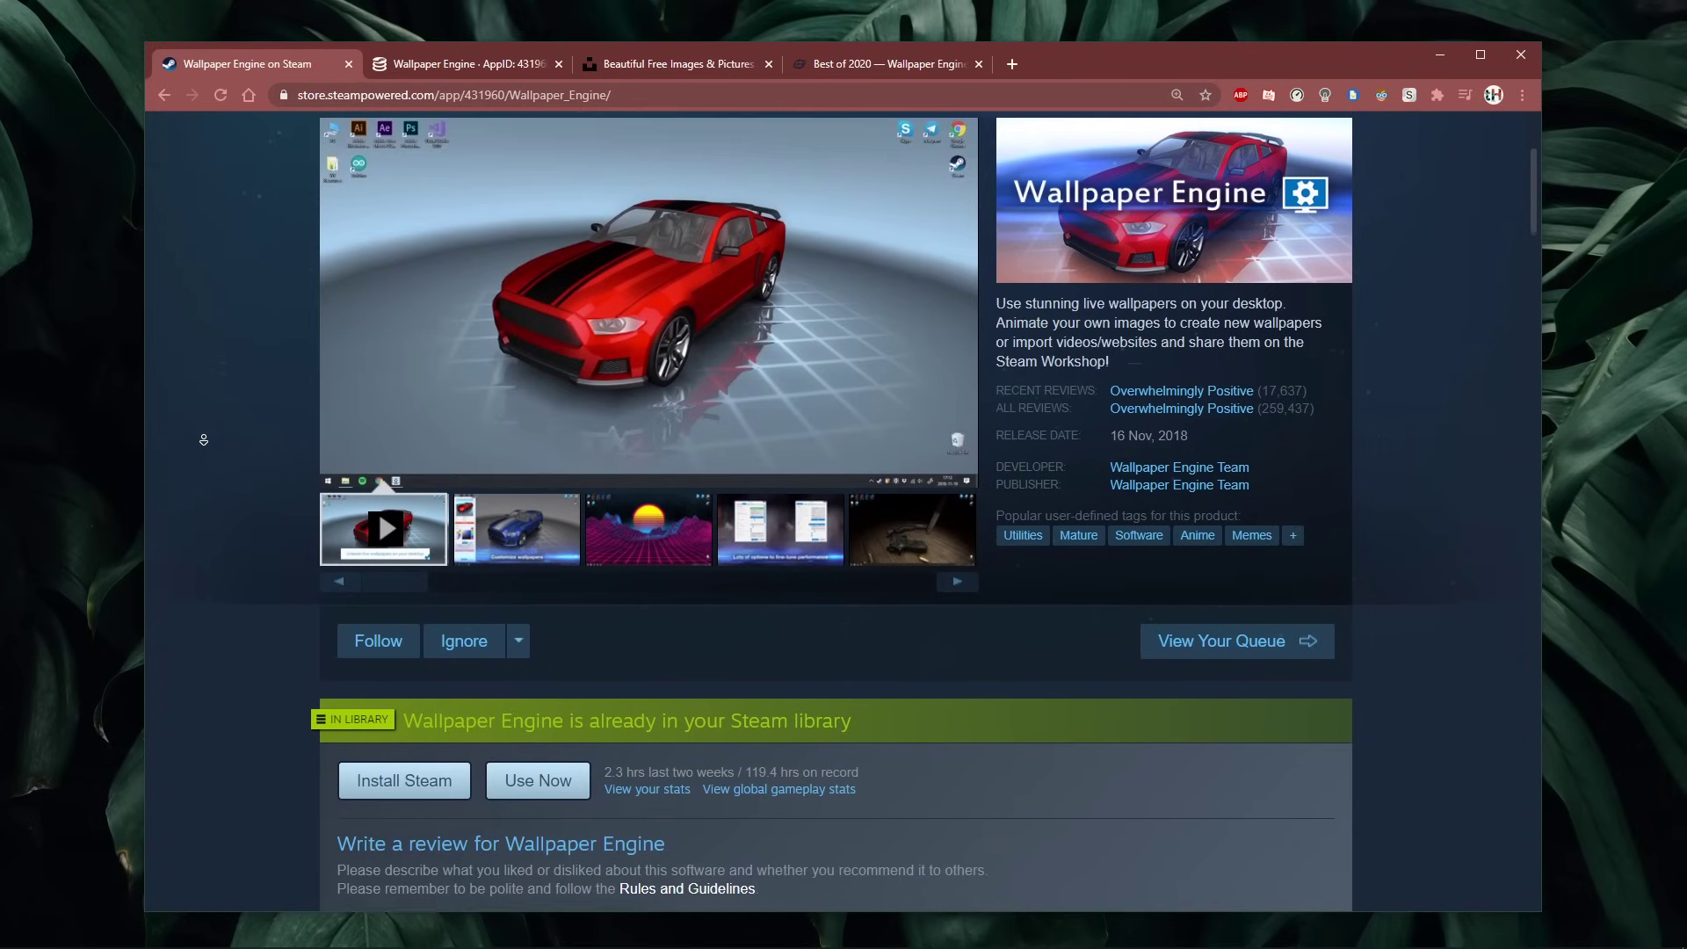
click(275, 316)
Step: On the SteamDB tab, scroll the Store Prices table to the 3,99€ Euro row and back
click(423, 69)
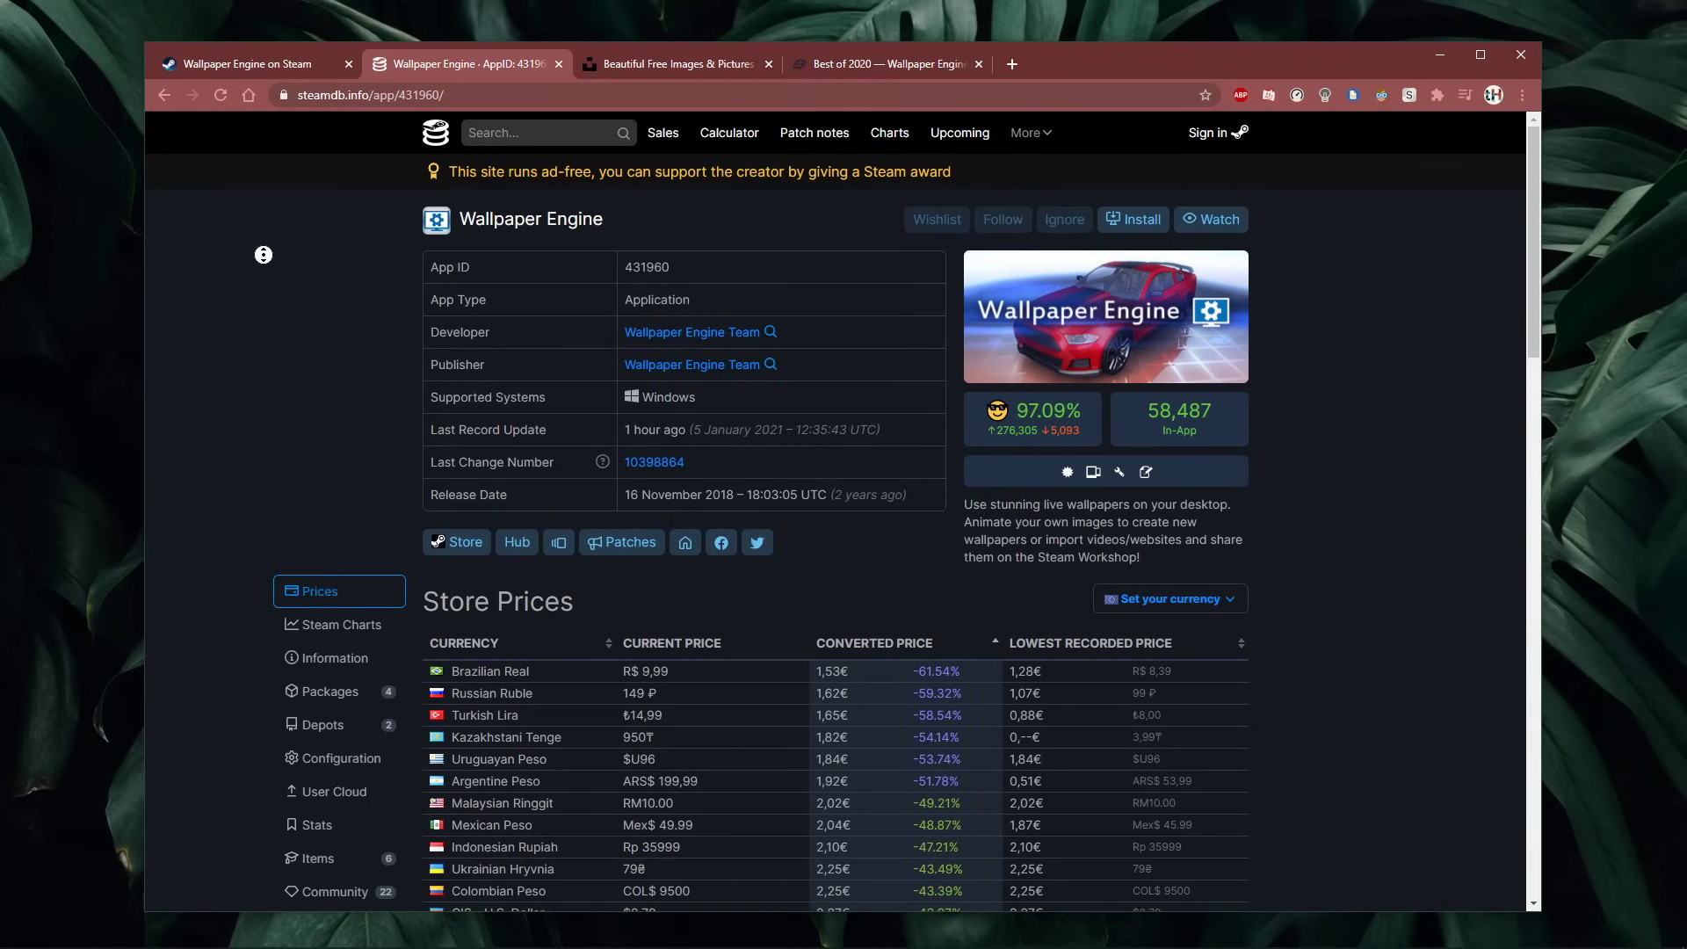
click(250, 316)
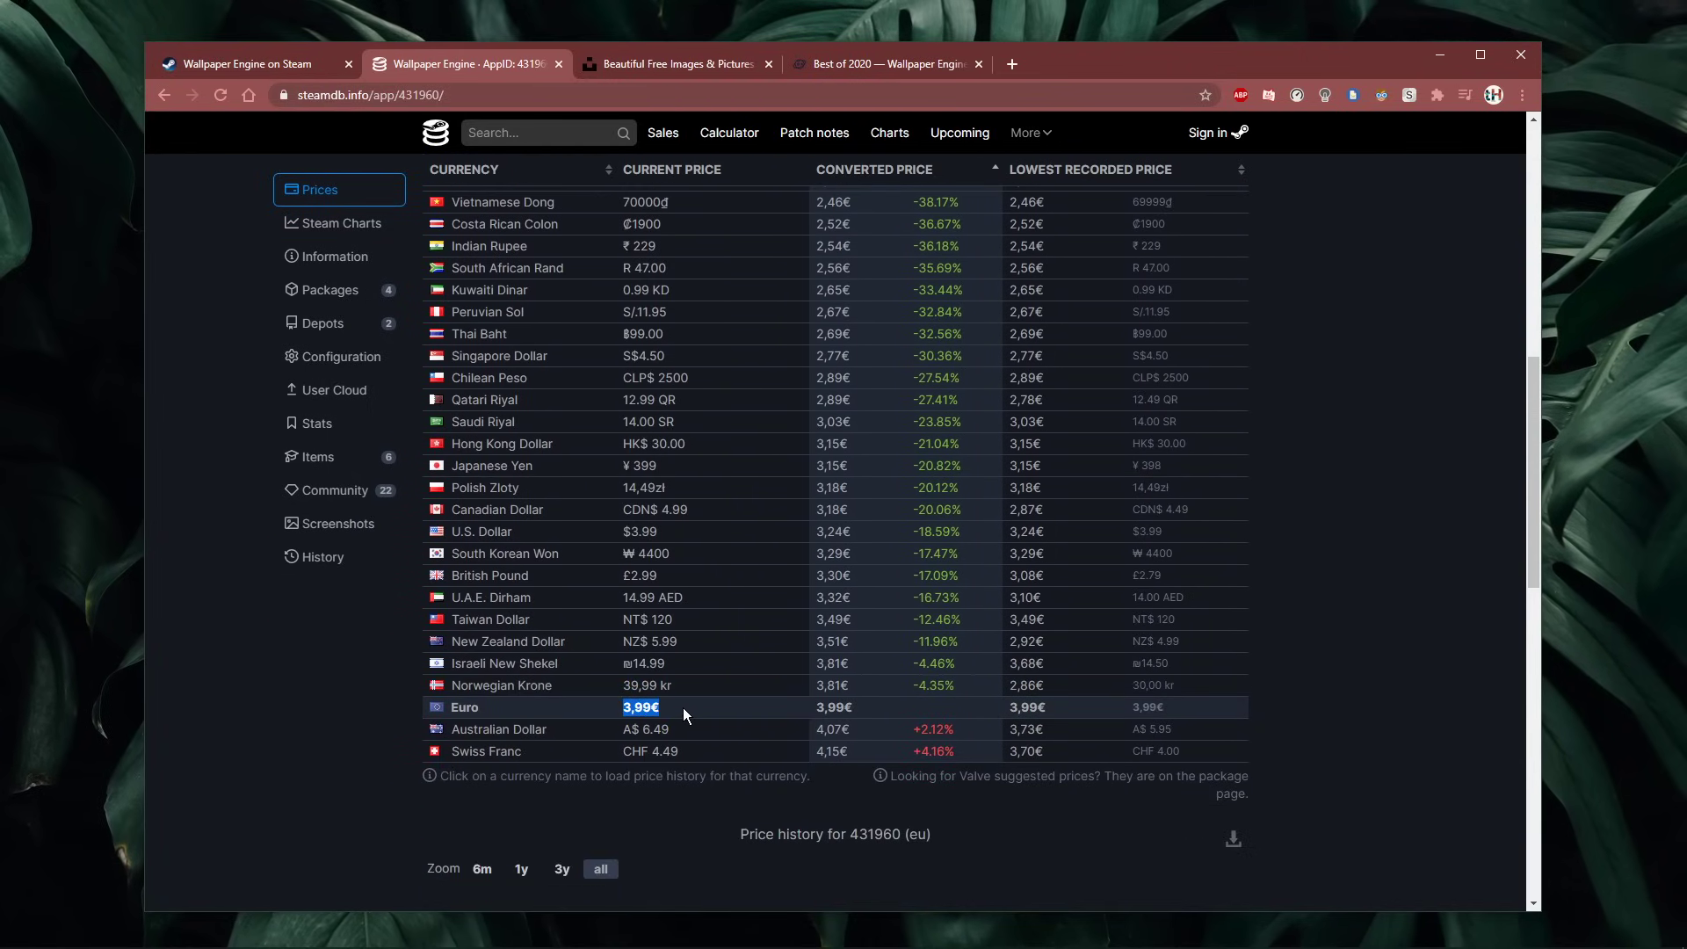
scroll(430, 317, up, 6)
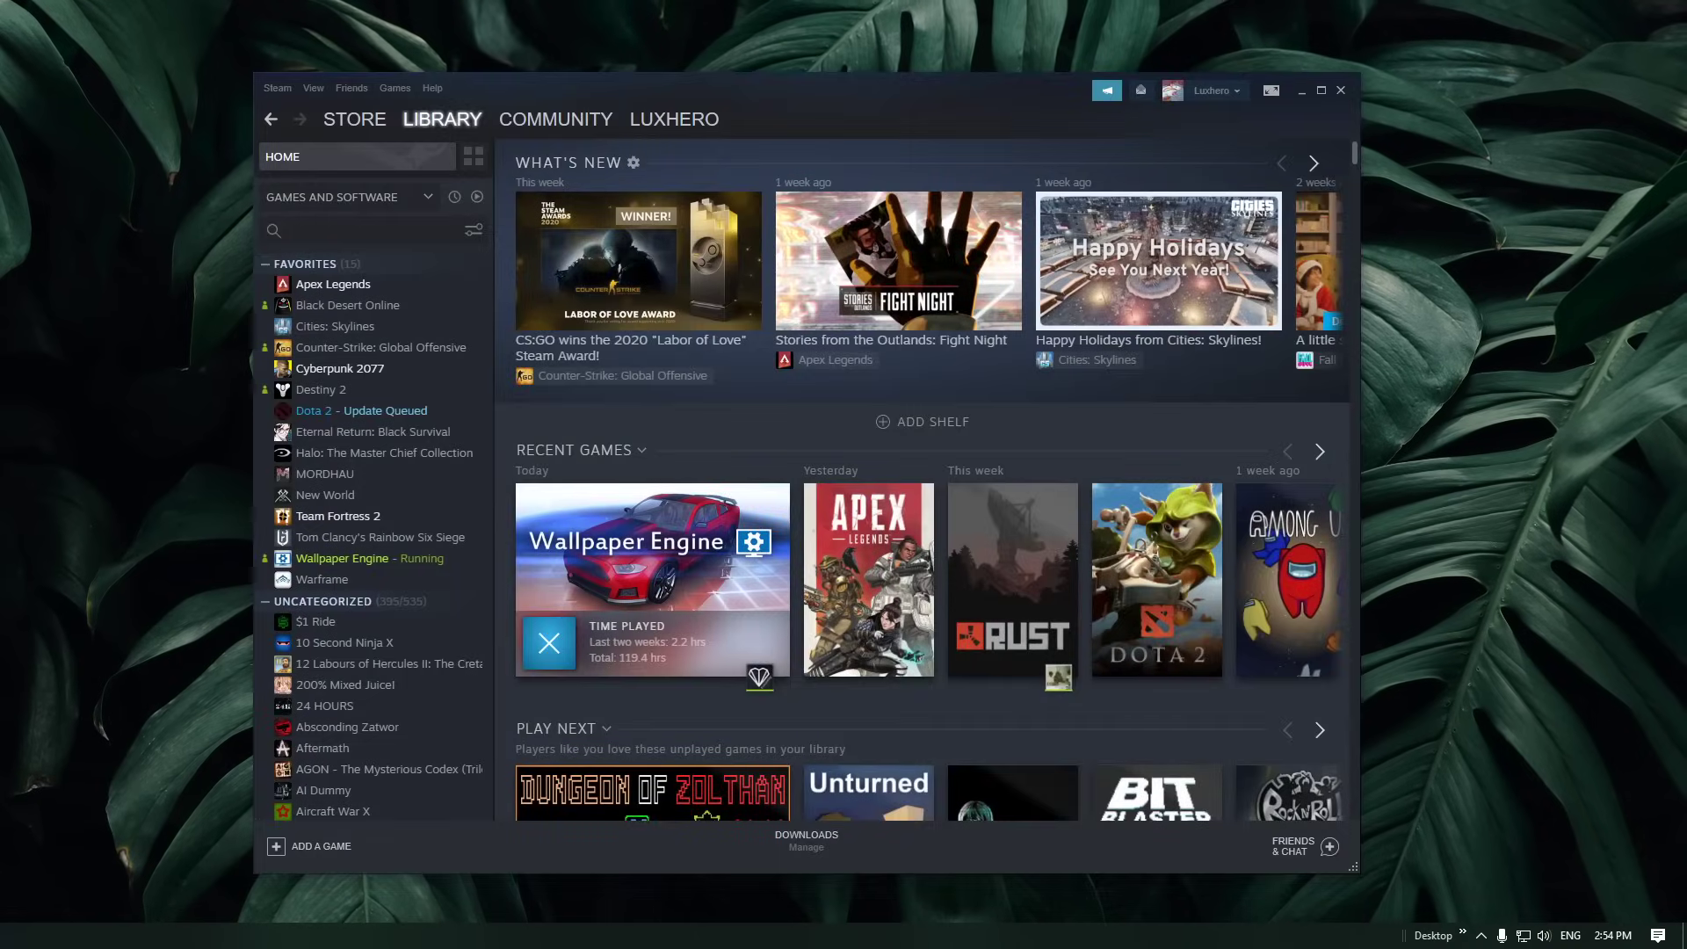
Step: Open Wallpaper Engine's library page and hide games so only software is listed
click(369, 559)
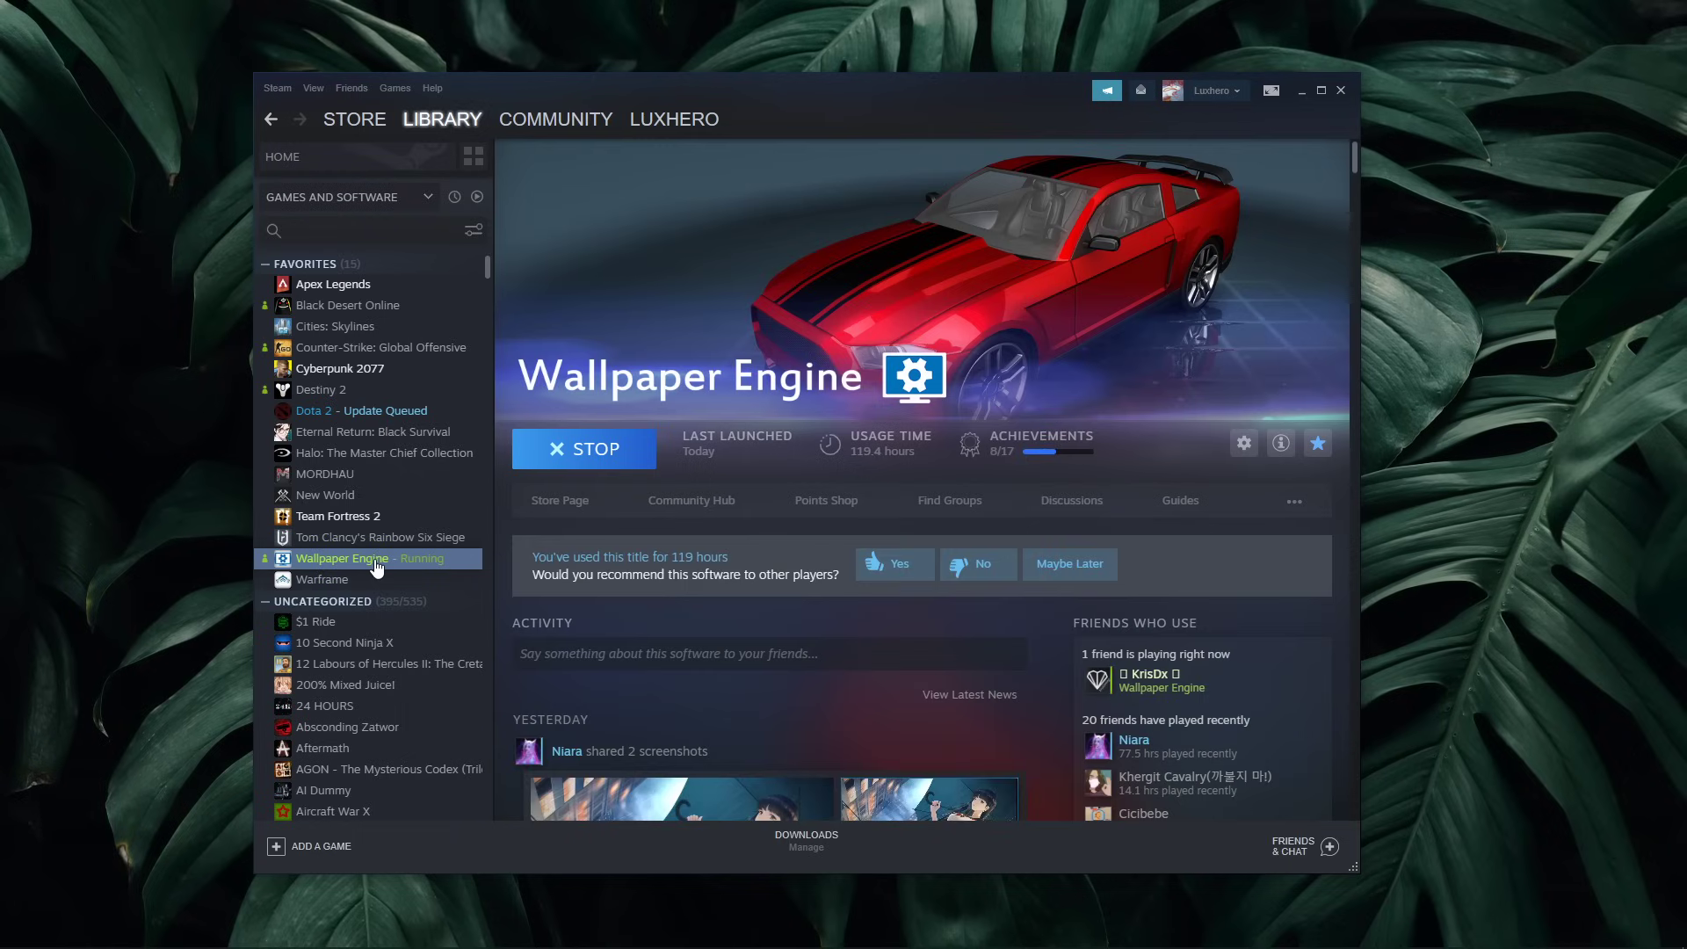
click(428, 197)
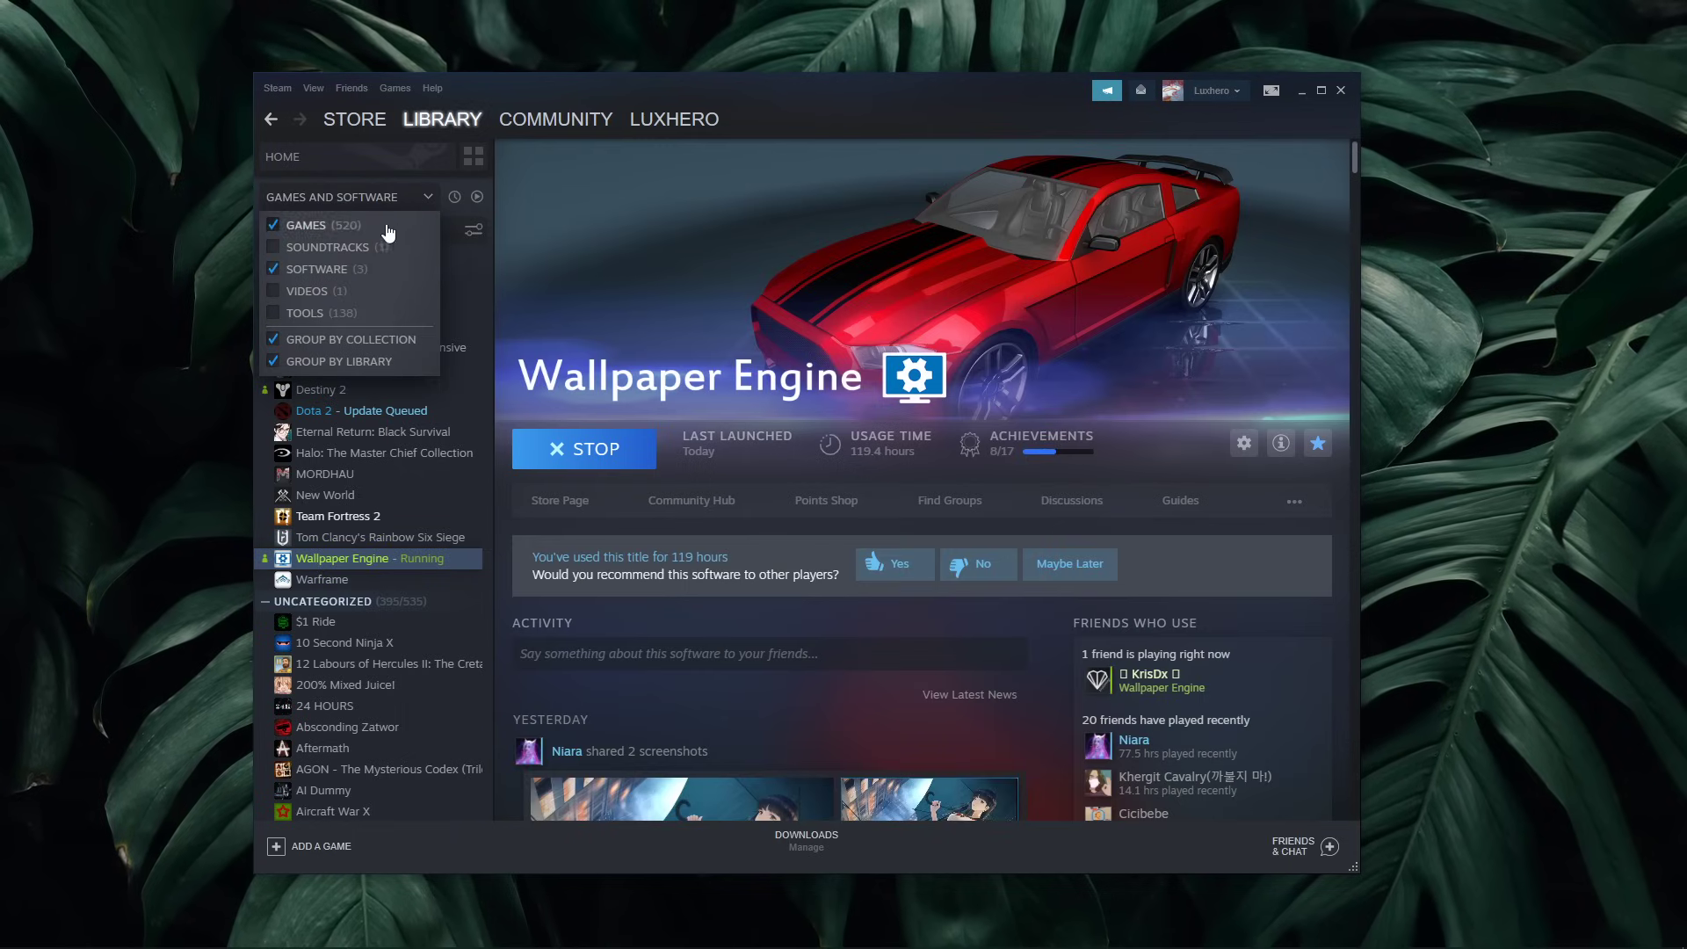
click(278, 227)
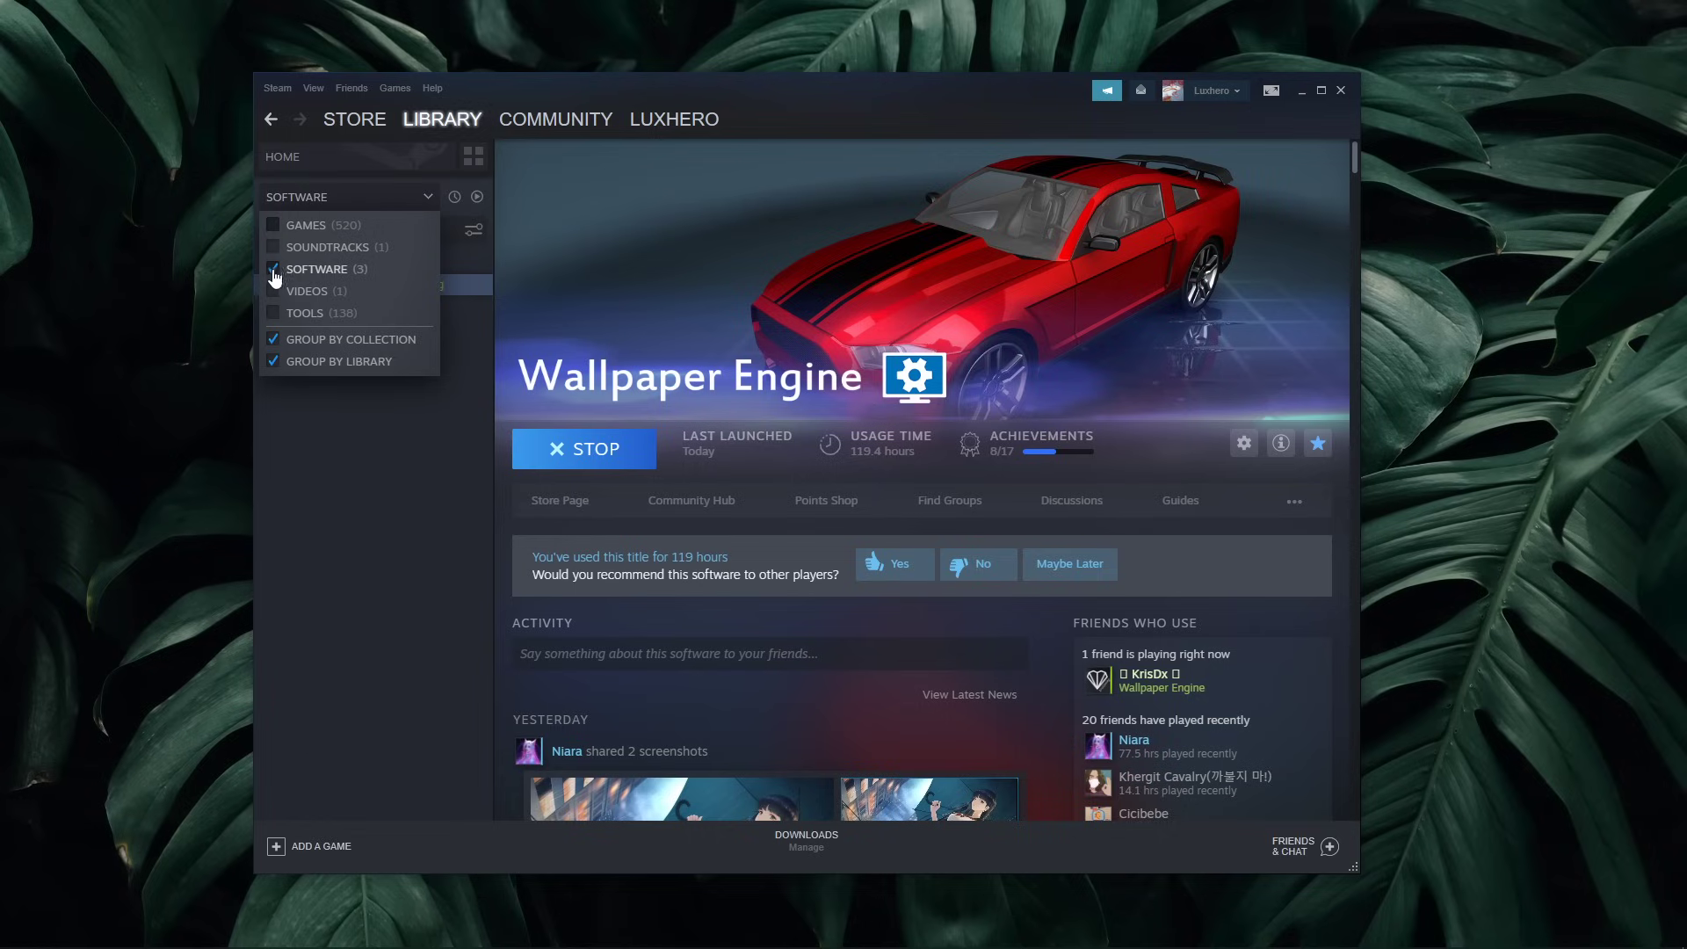
click(283, 451)
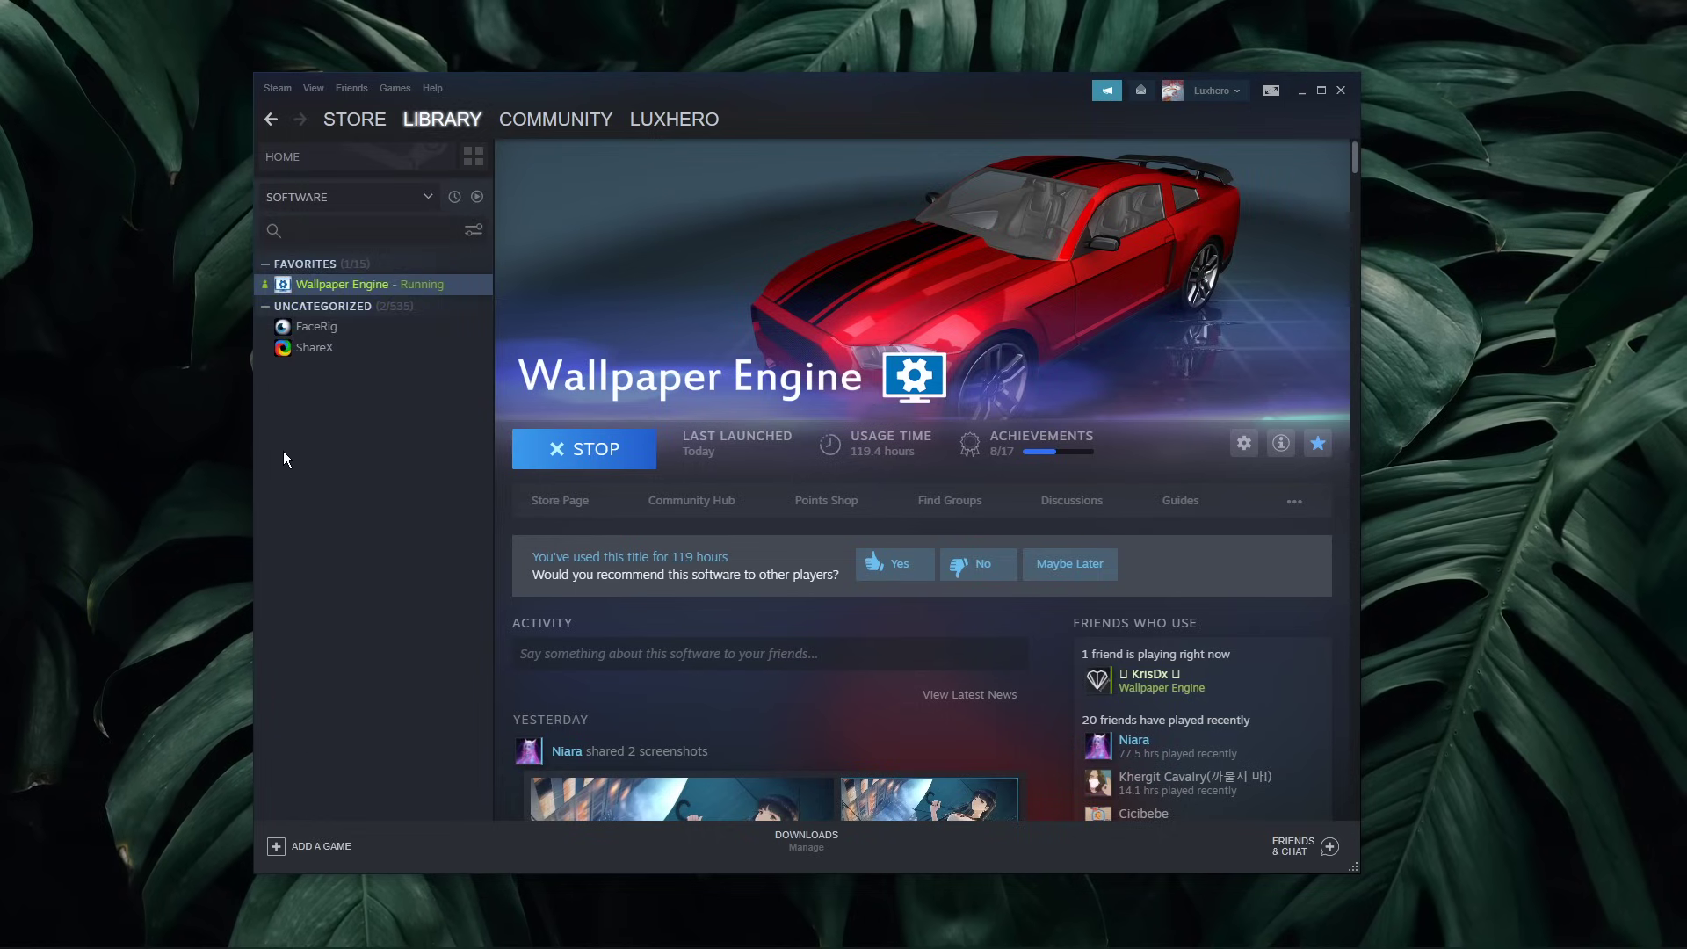
right_click(382, 283)
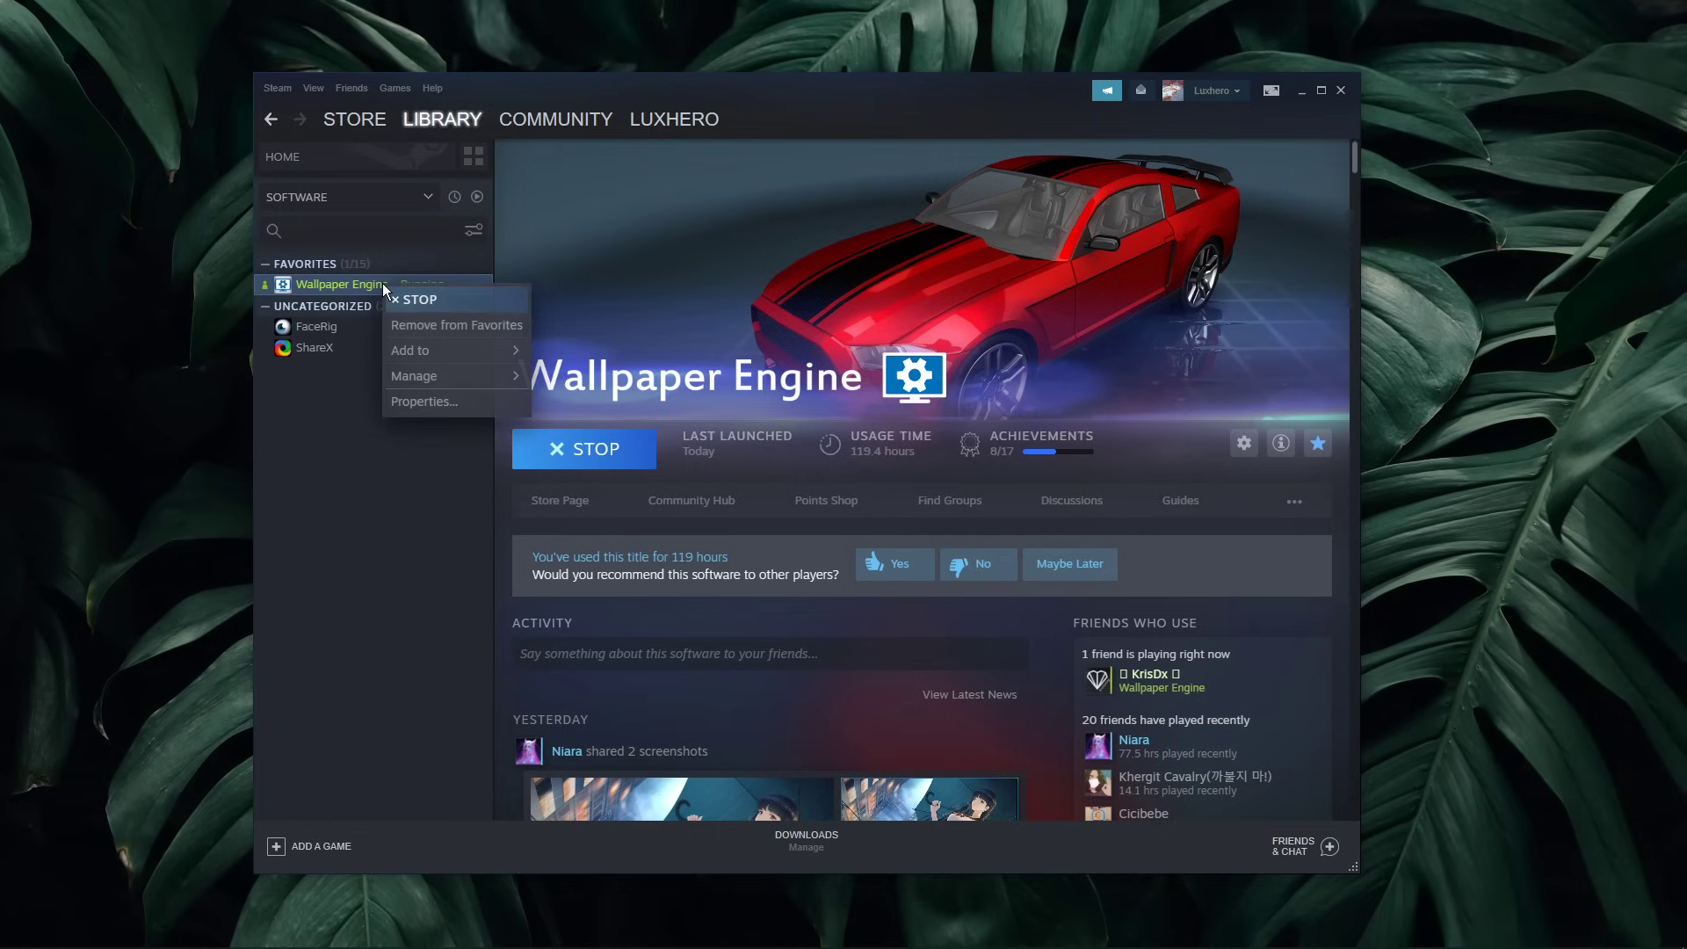
click(324, 387)
Step: Try the recent-activity sort, restore collection grouping, and show games in the library again
click(454, 196)
click(454, 197)
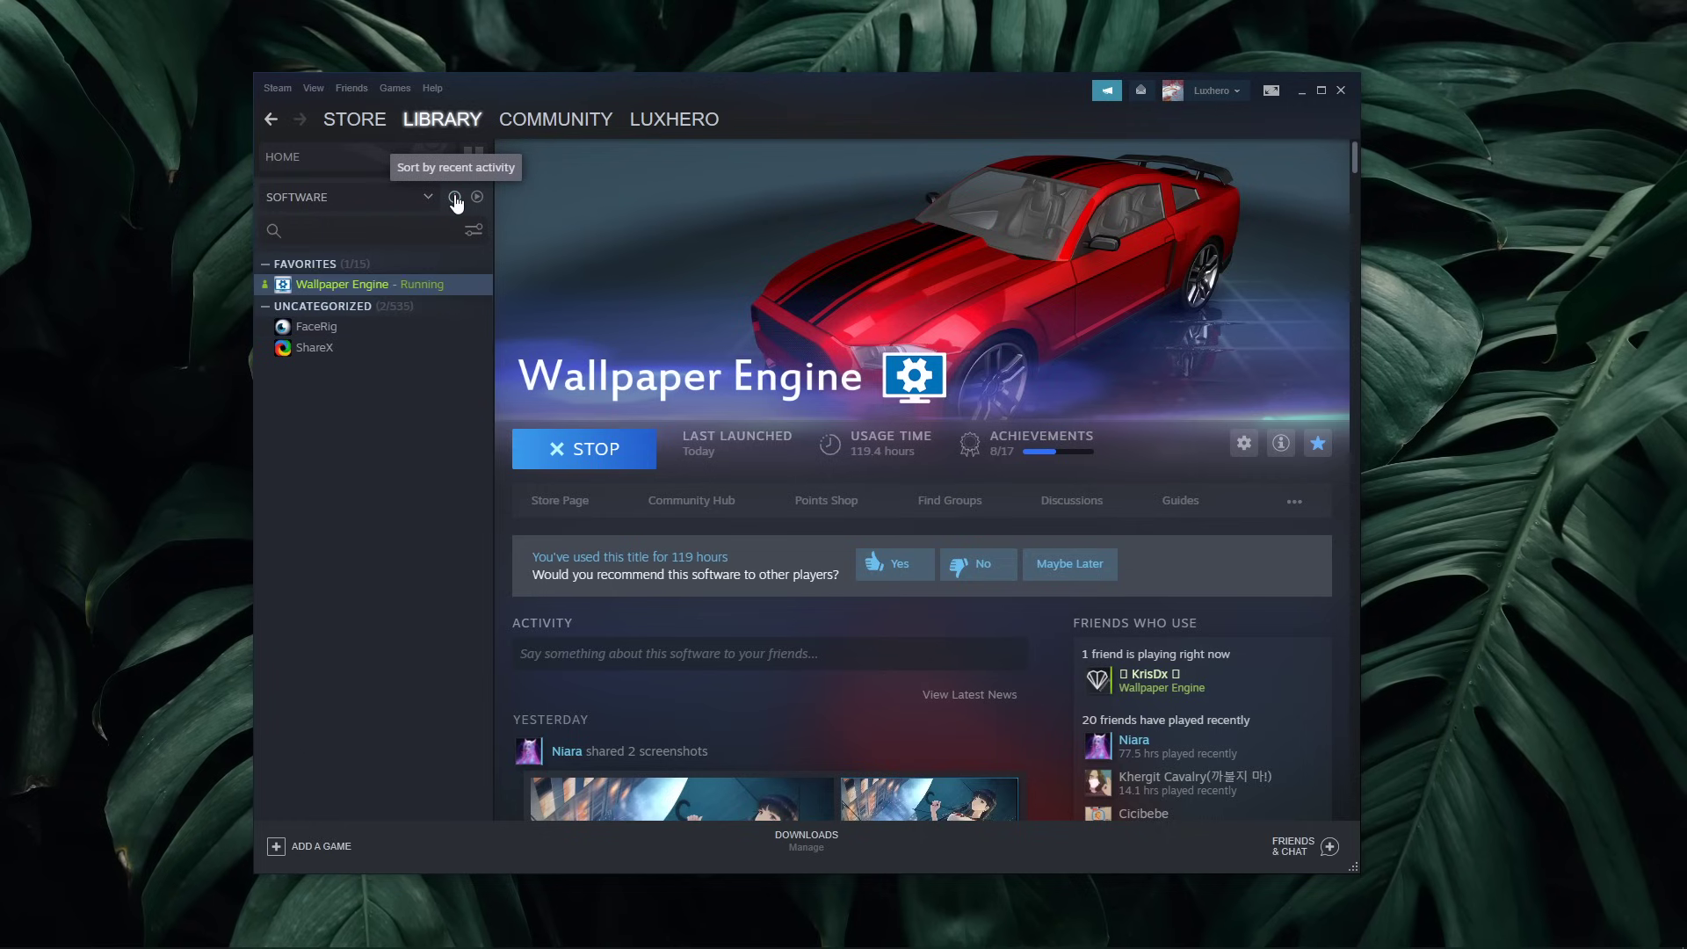
click(422, 198)
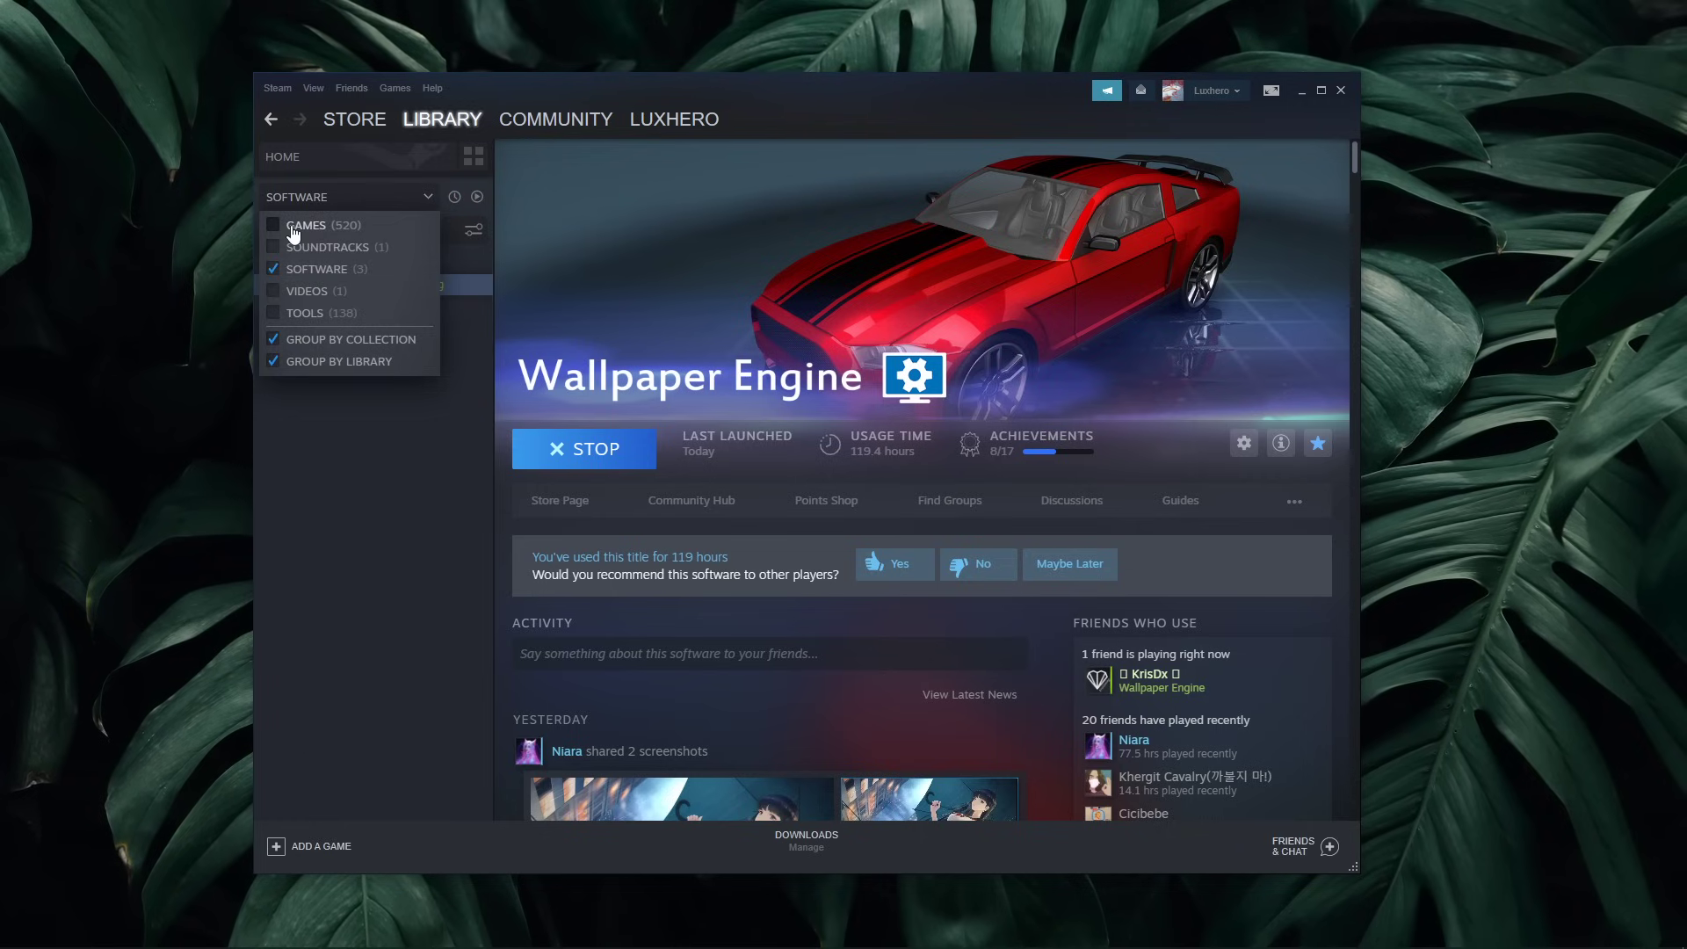
click(305, 225)
scroll(463, 439, down, 1)
Step: From the tray icon's Change Wallpaper, choose monitor and select the S2 display with Monstera
click(1301, 91)
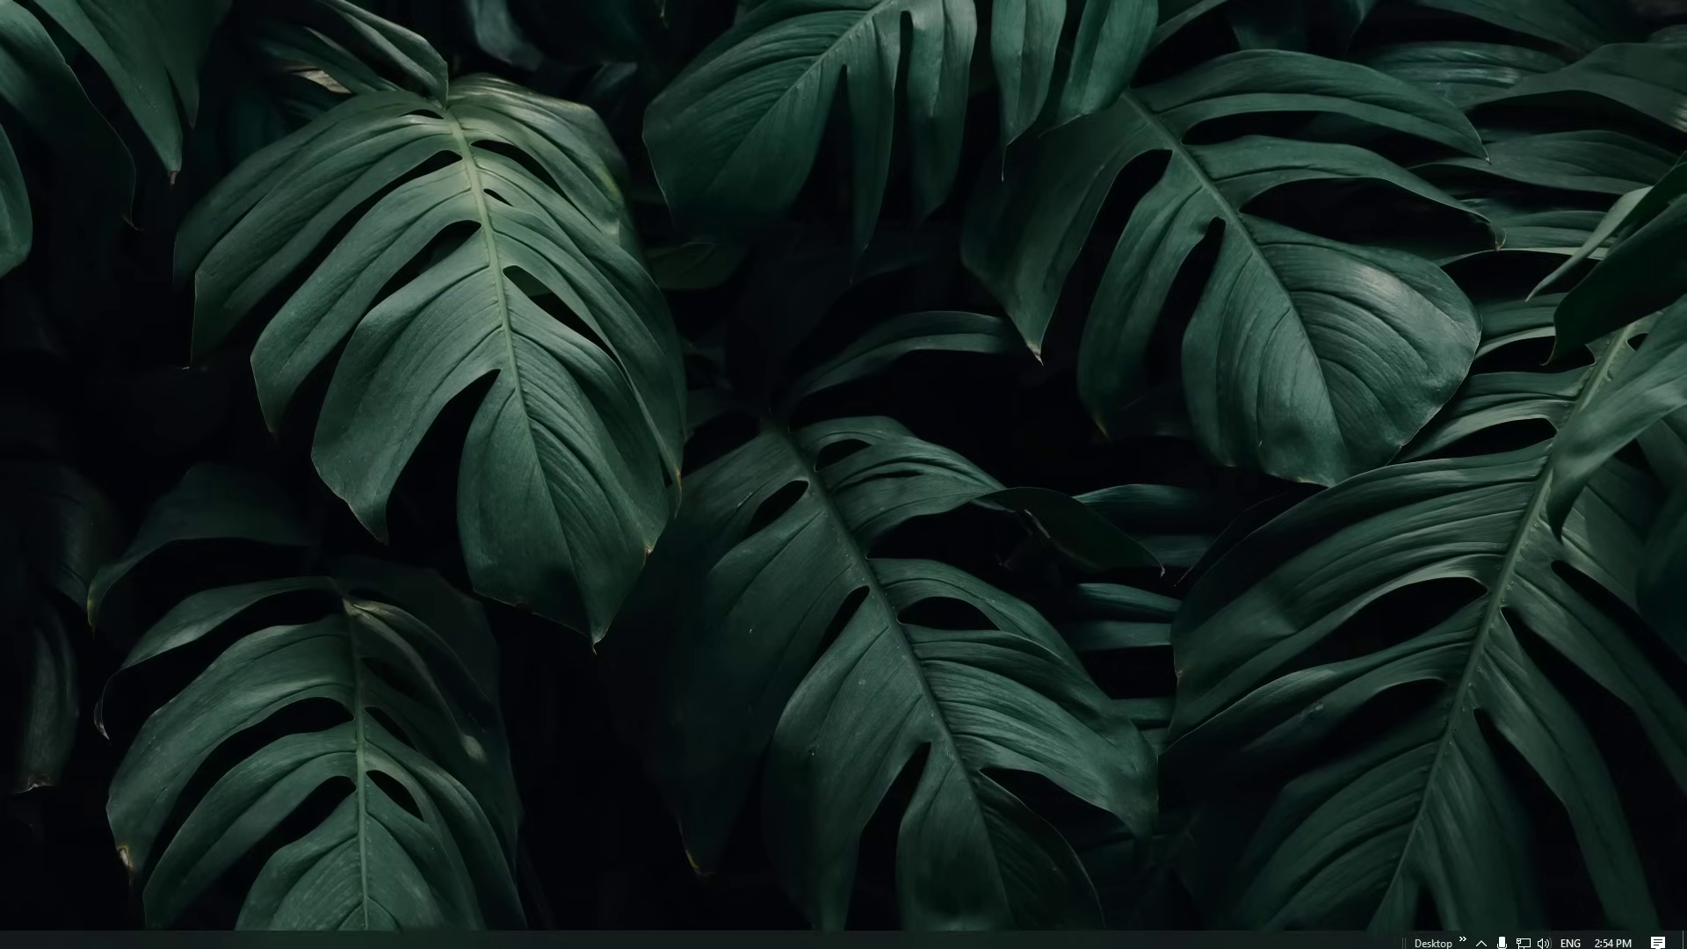
click(1481, 937)
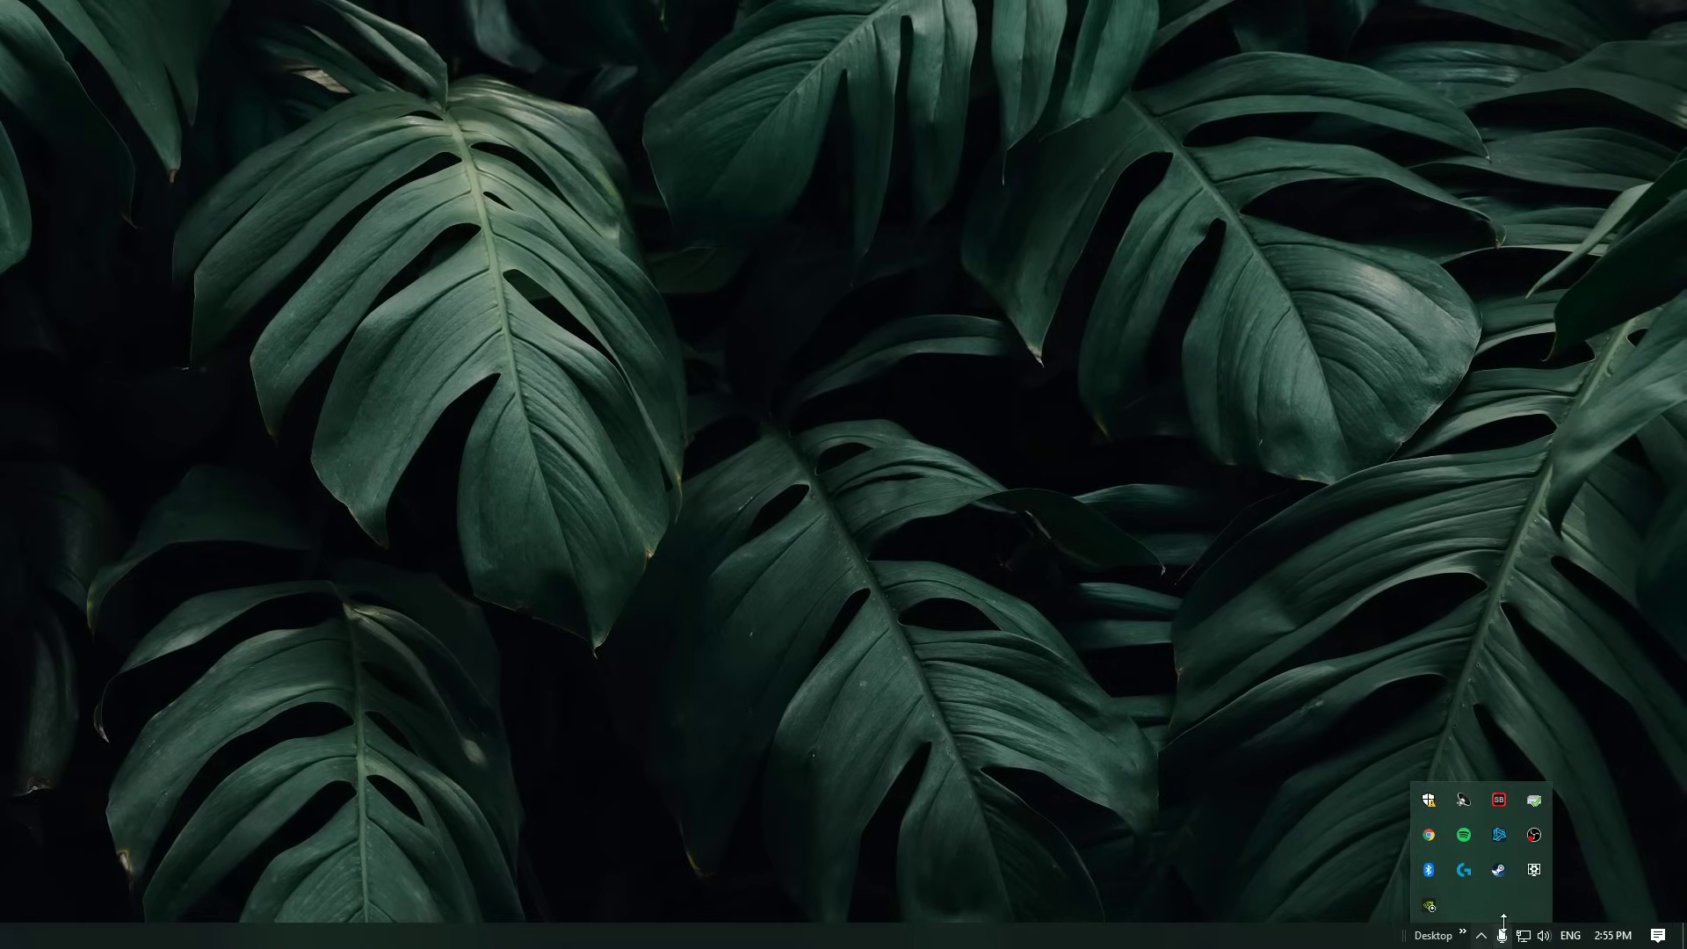
right_click(1536, 866)
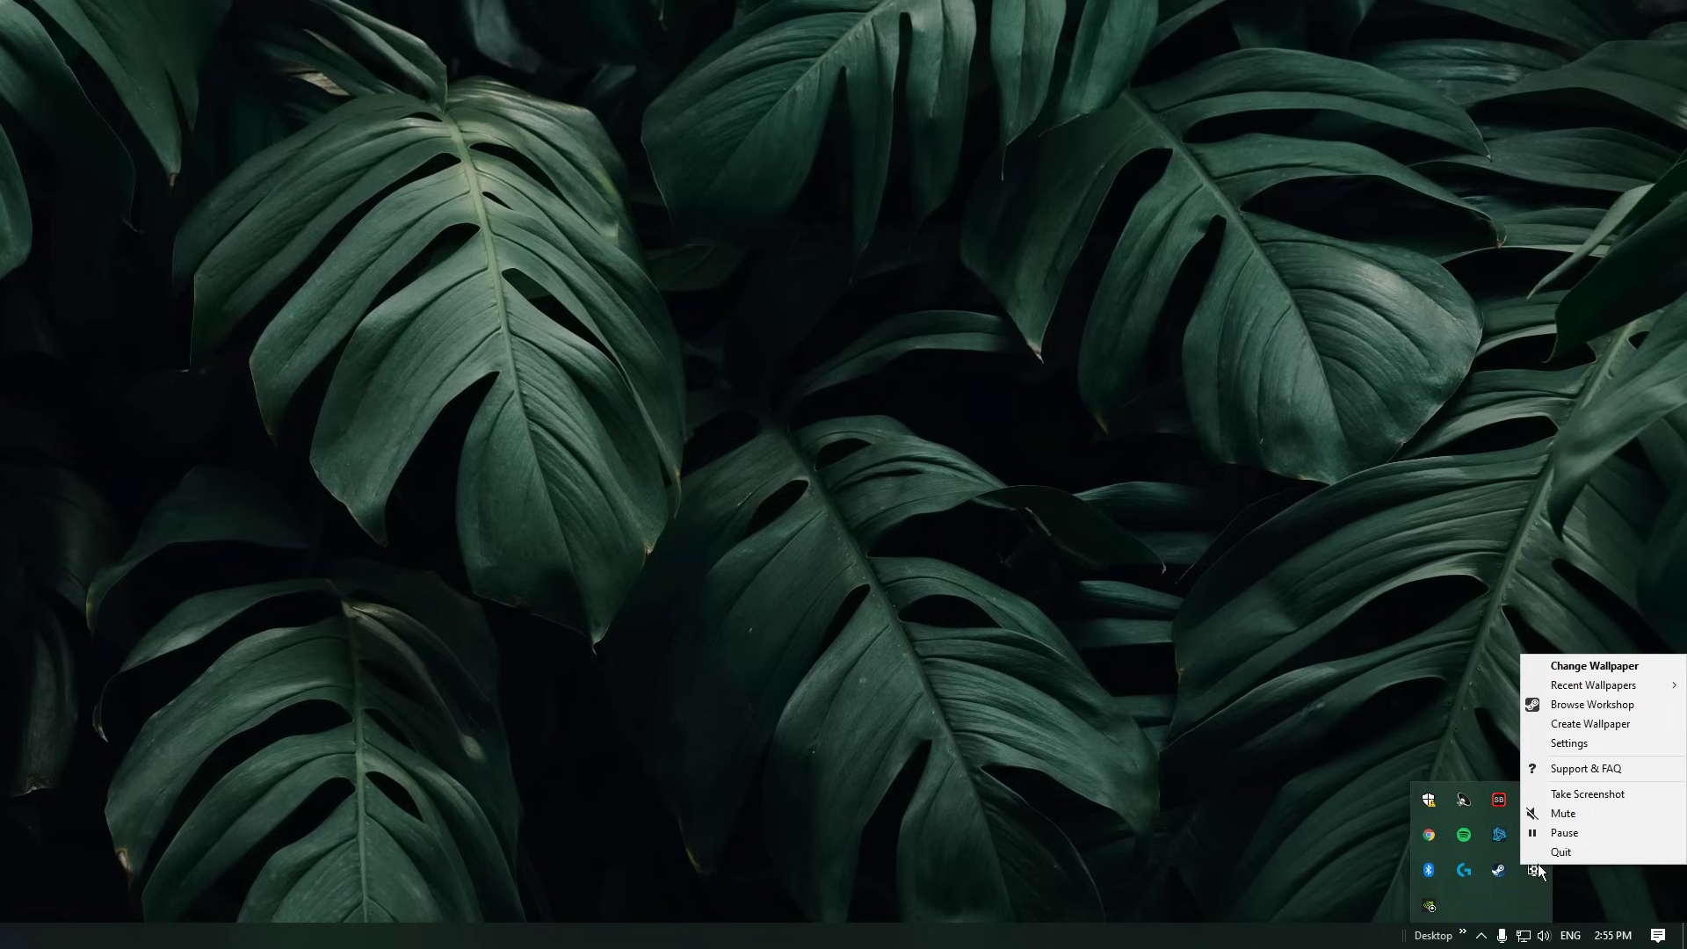
click(1608, 666)
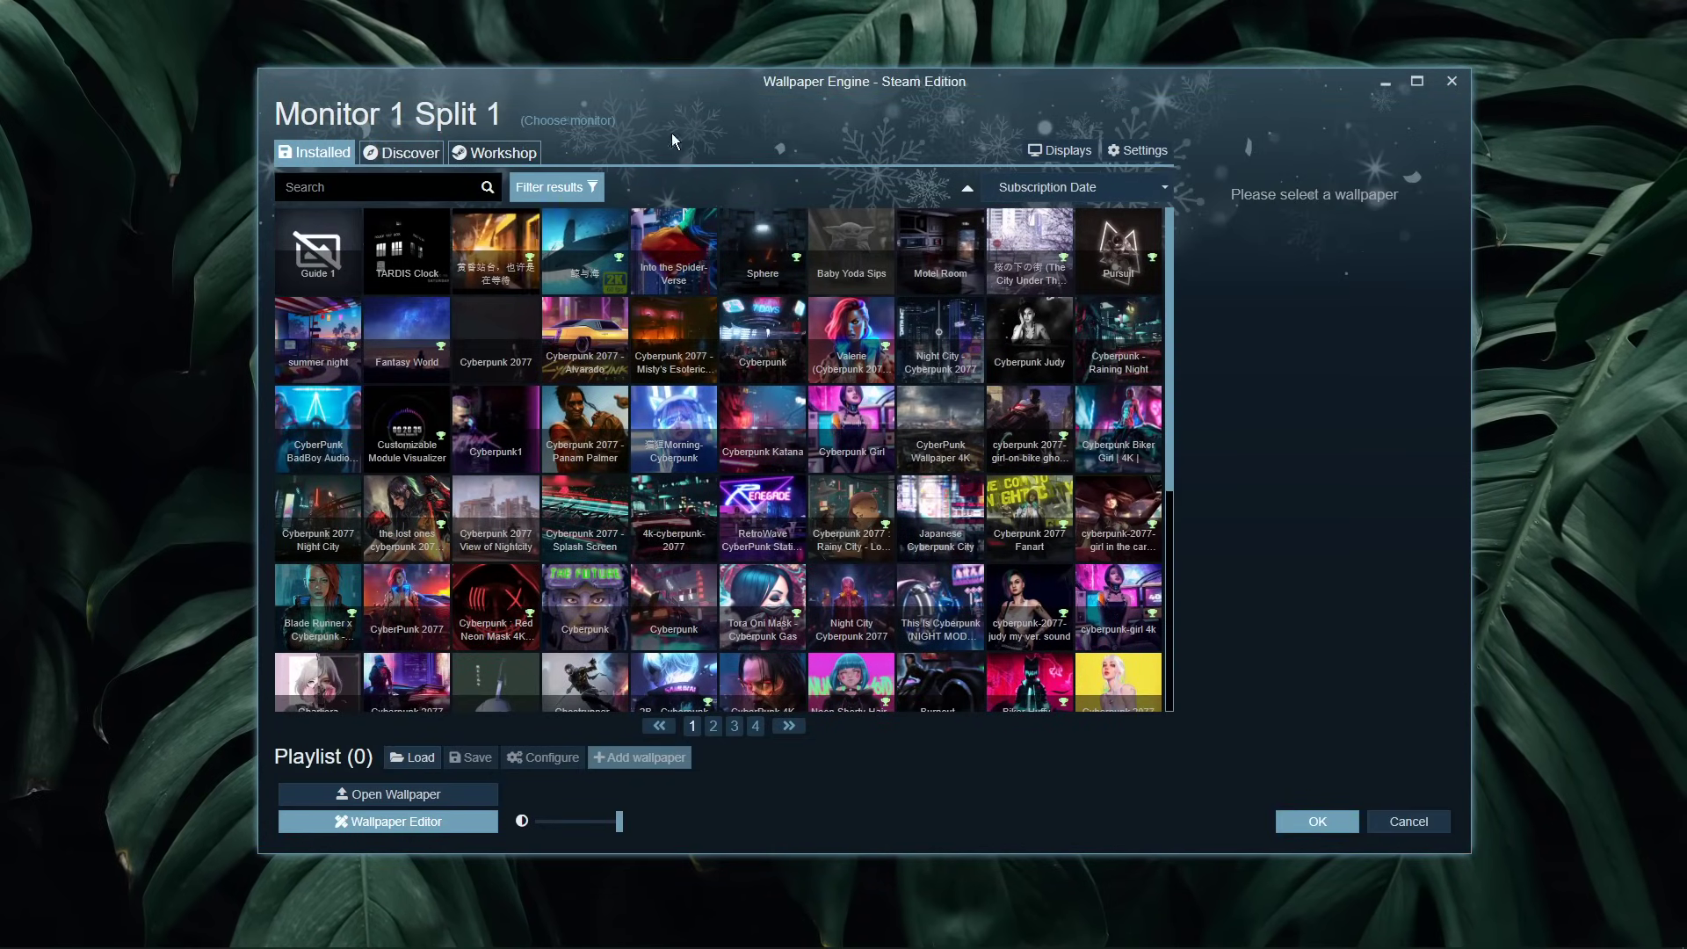
click(578, 120)
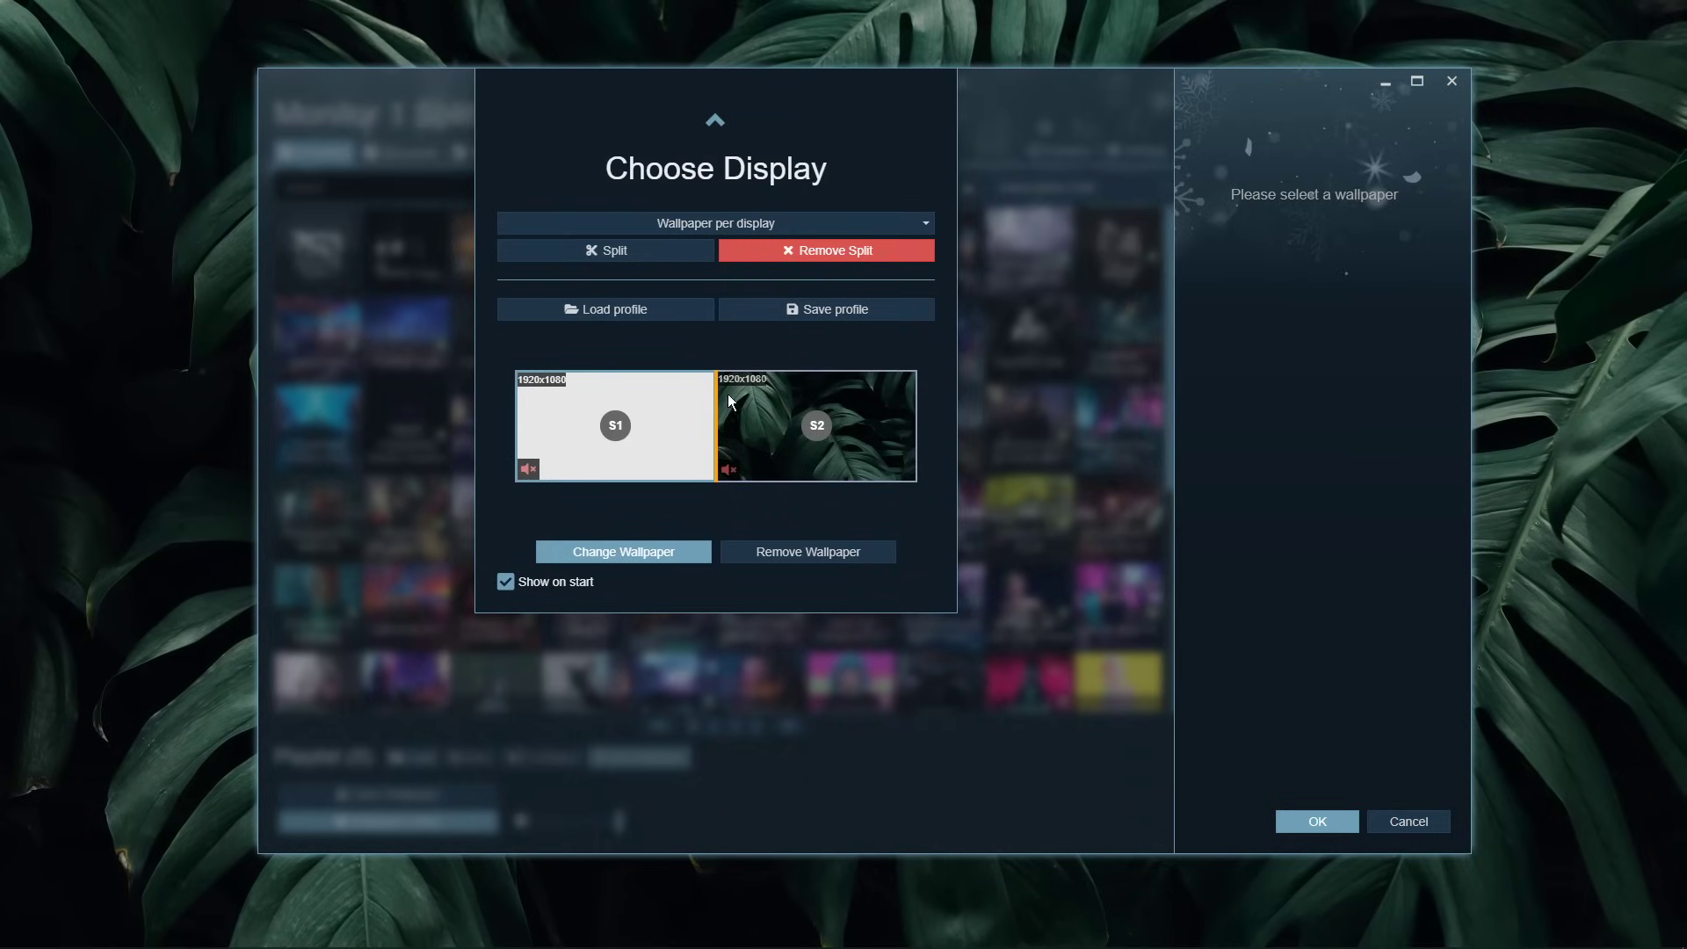
click(745, 410)
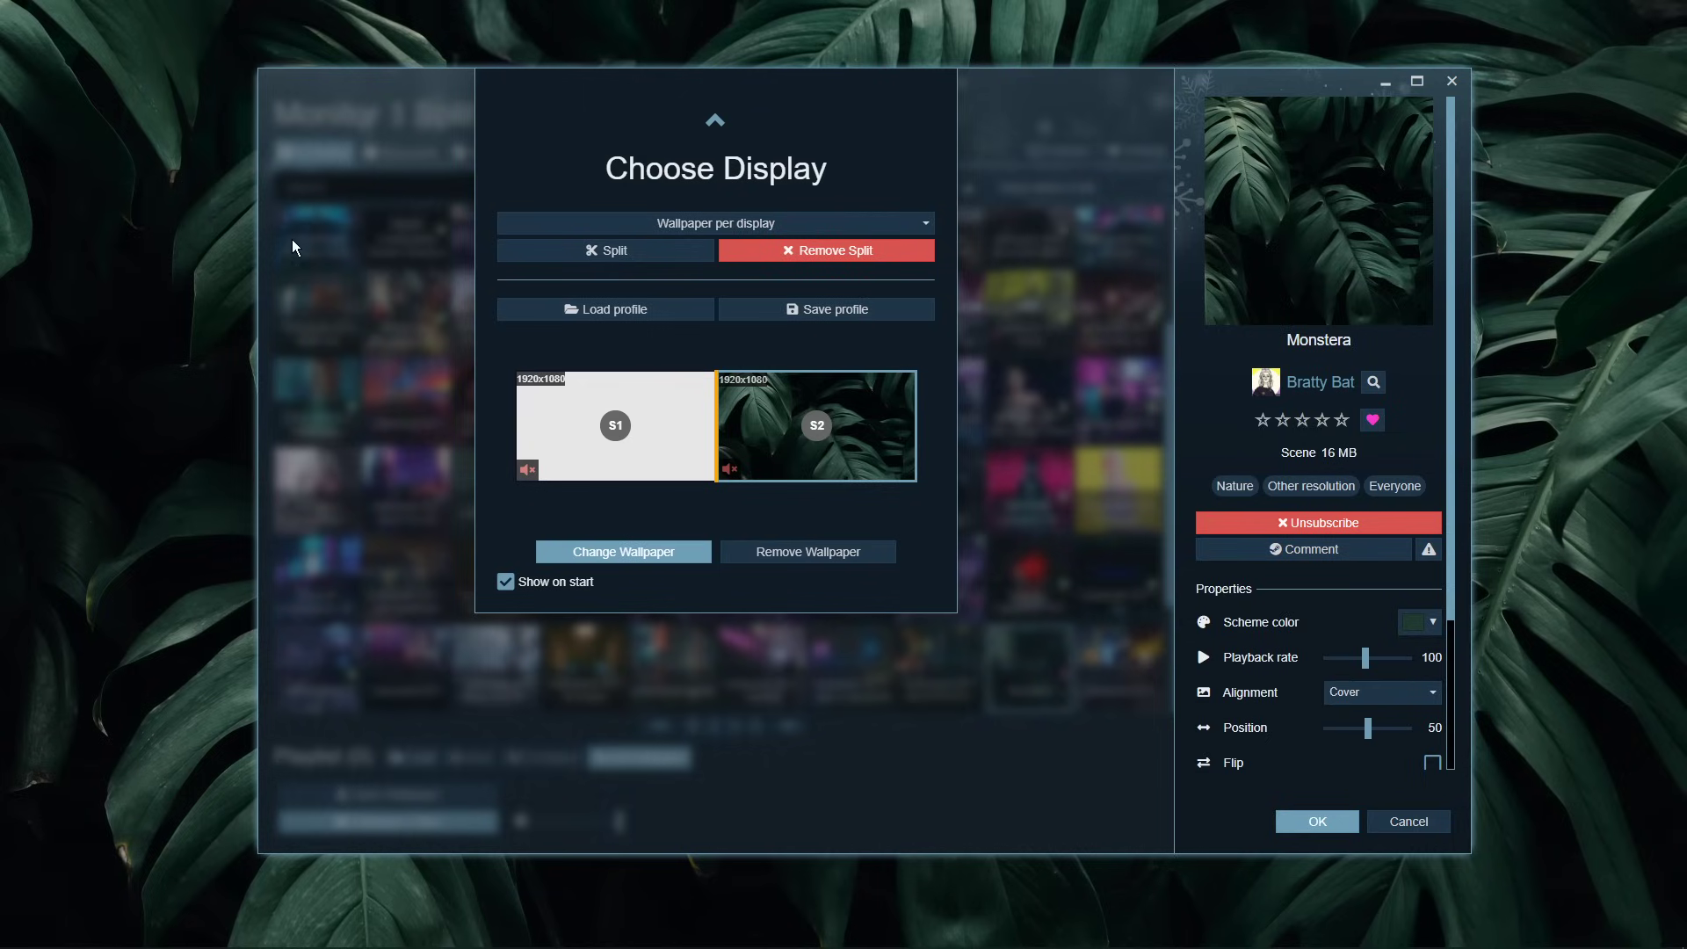
Step: Open Display settings from the desktop and keep 3840 × 1080 resolution and 100% scaling
right_click(202, 233)
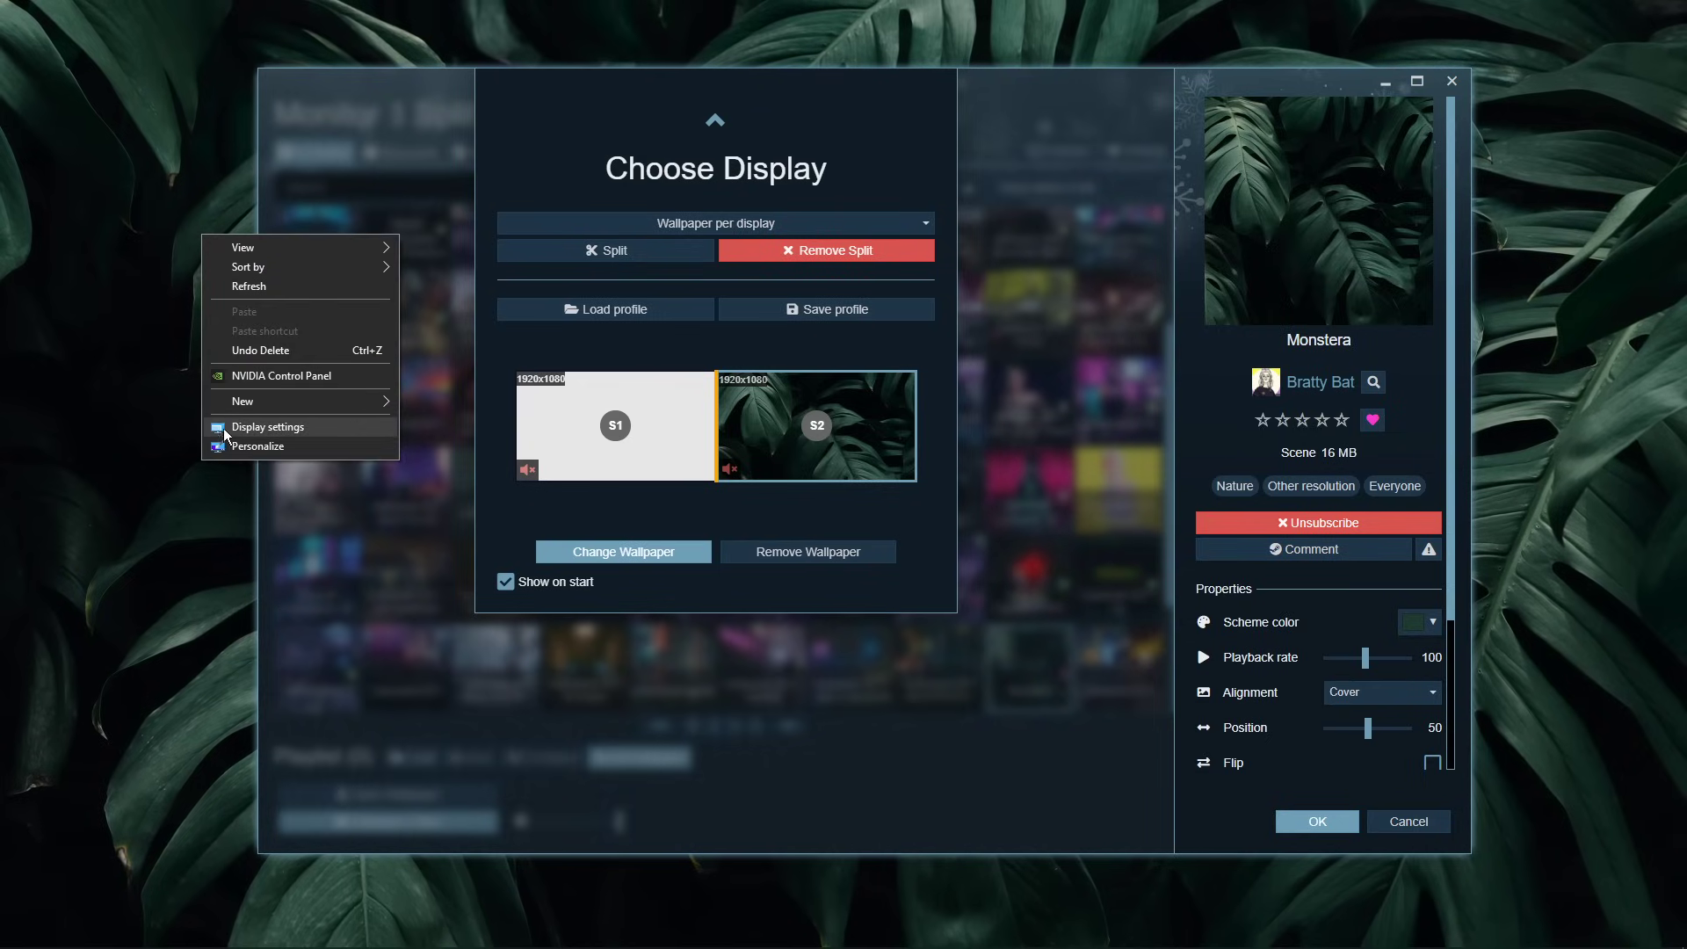
click(338, 430)
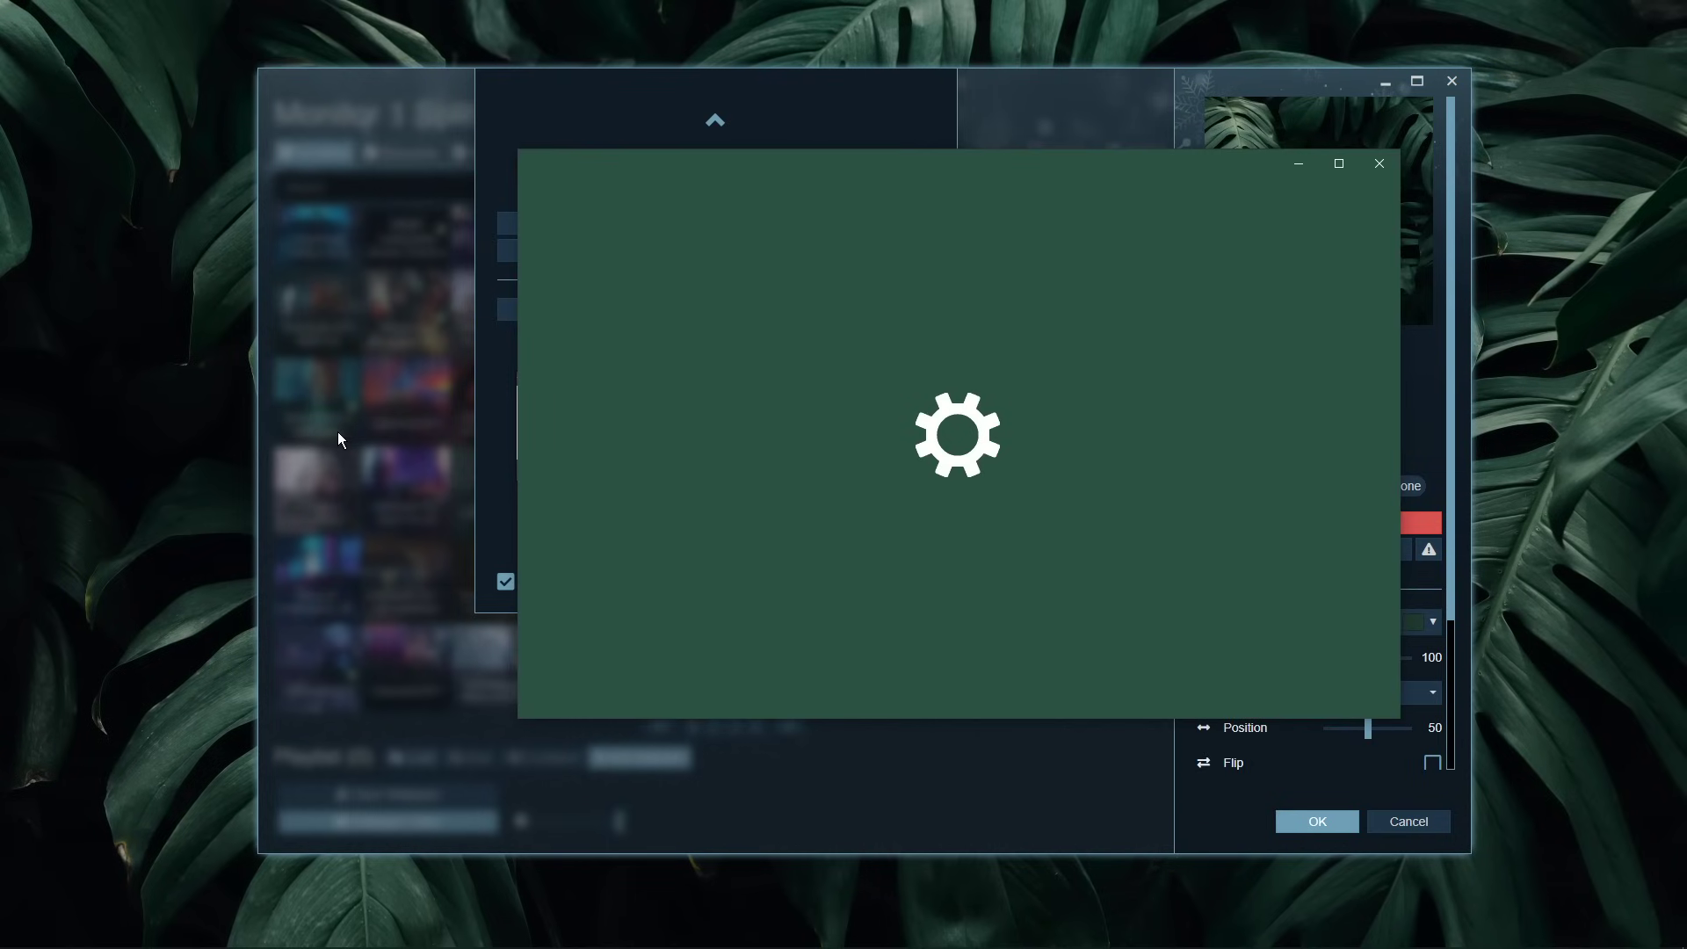
scroll(1131, 486, down, 4)
scroll(1135, 485, up, 1)
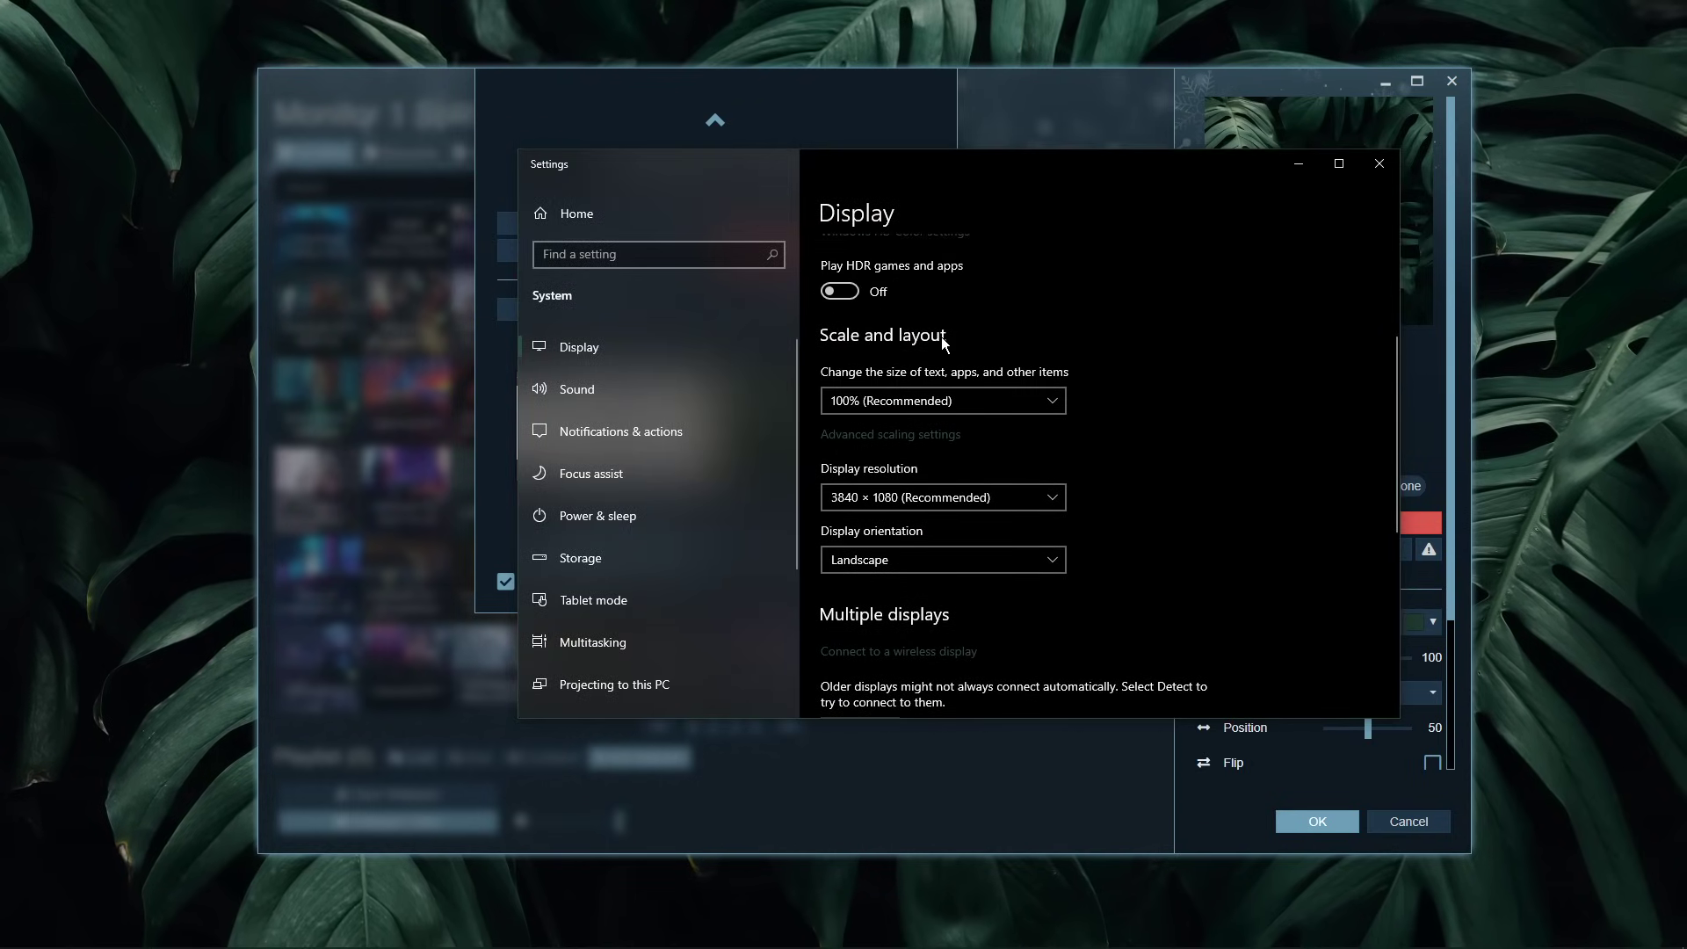
click(1054, 506)
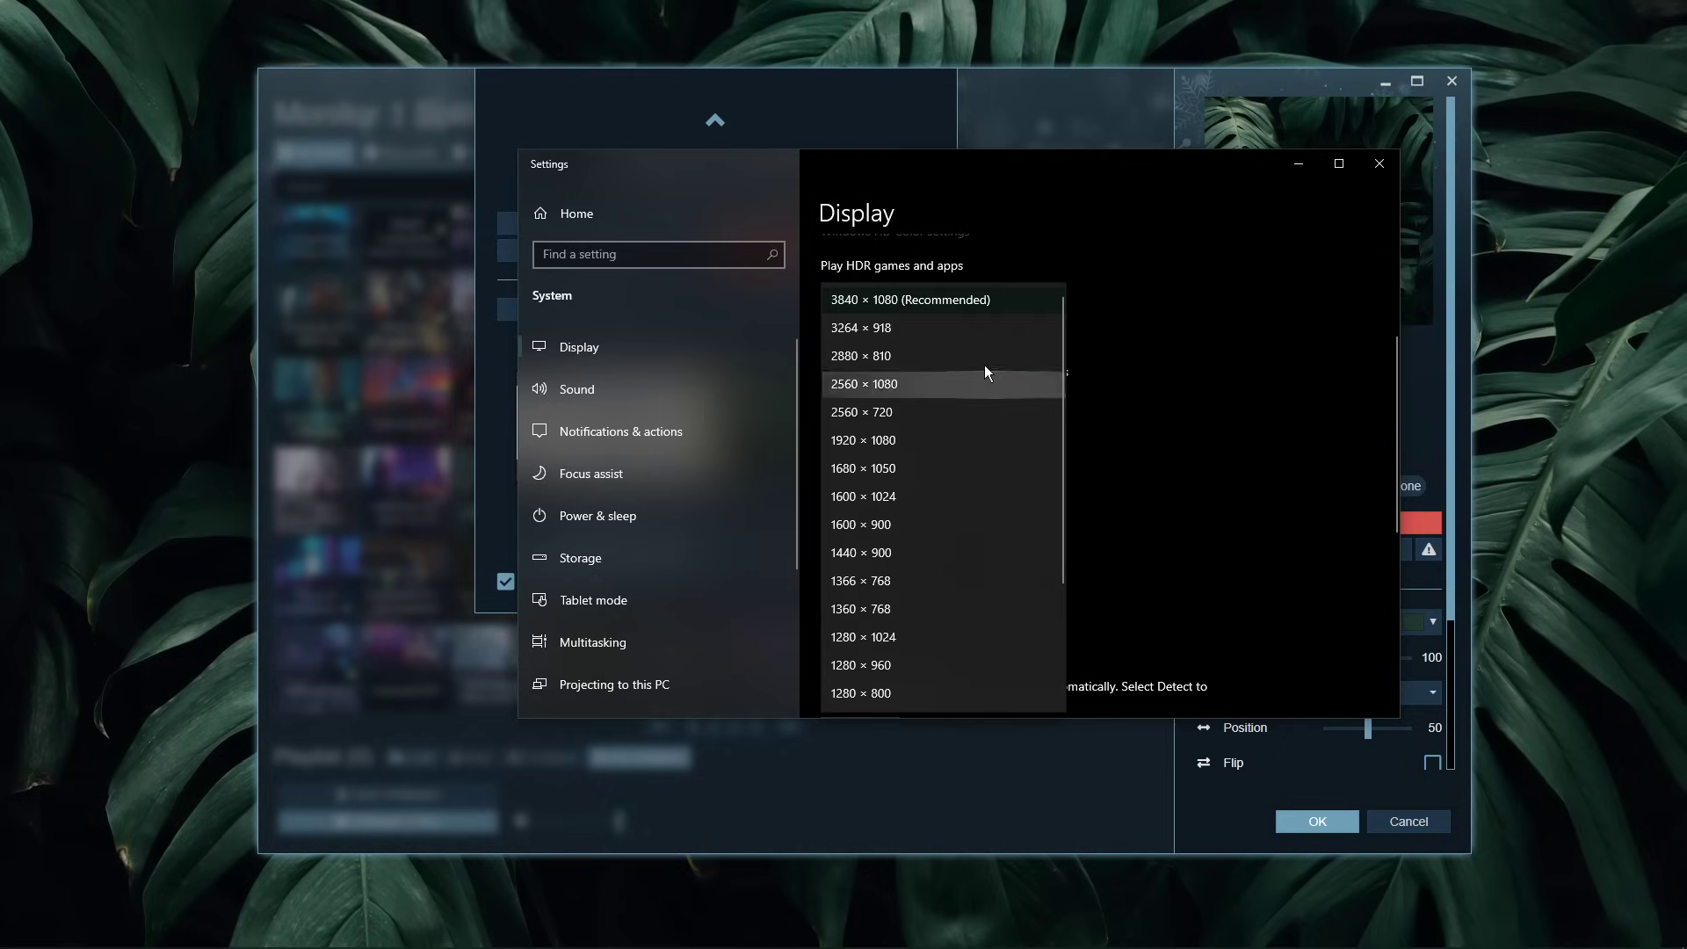
click(881, 302)
click(880, 406)
click(878, 410)
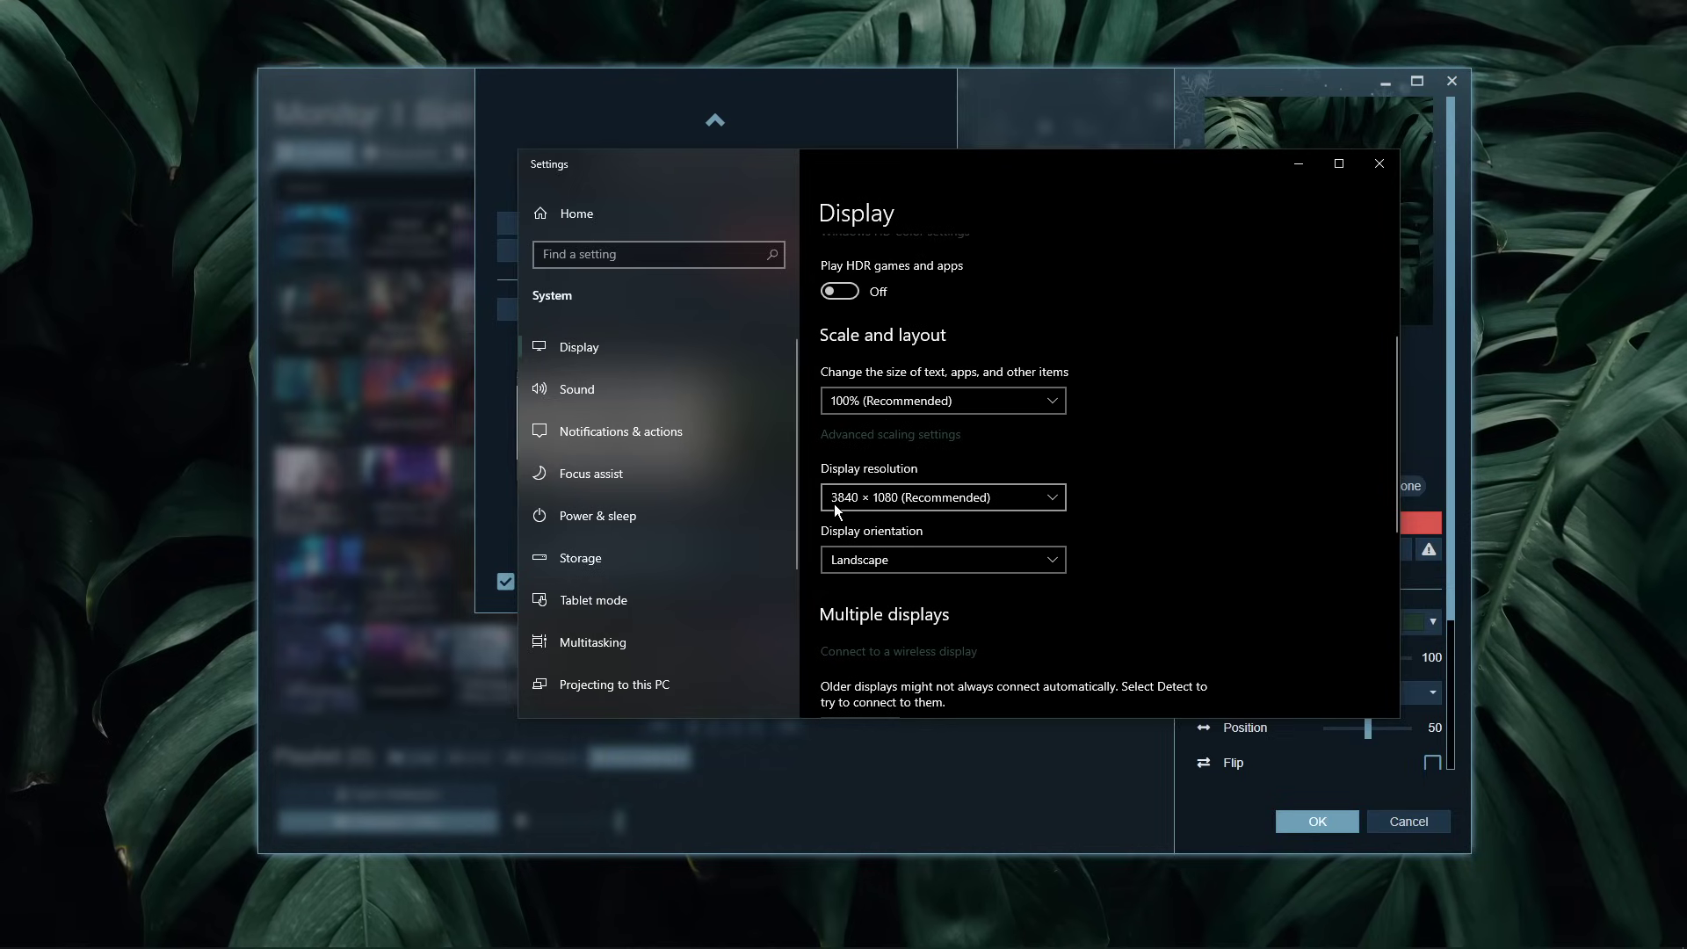
Step: Close Display settings and the display chooser to return to the Installed list with Monstera
click(1380, 163)
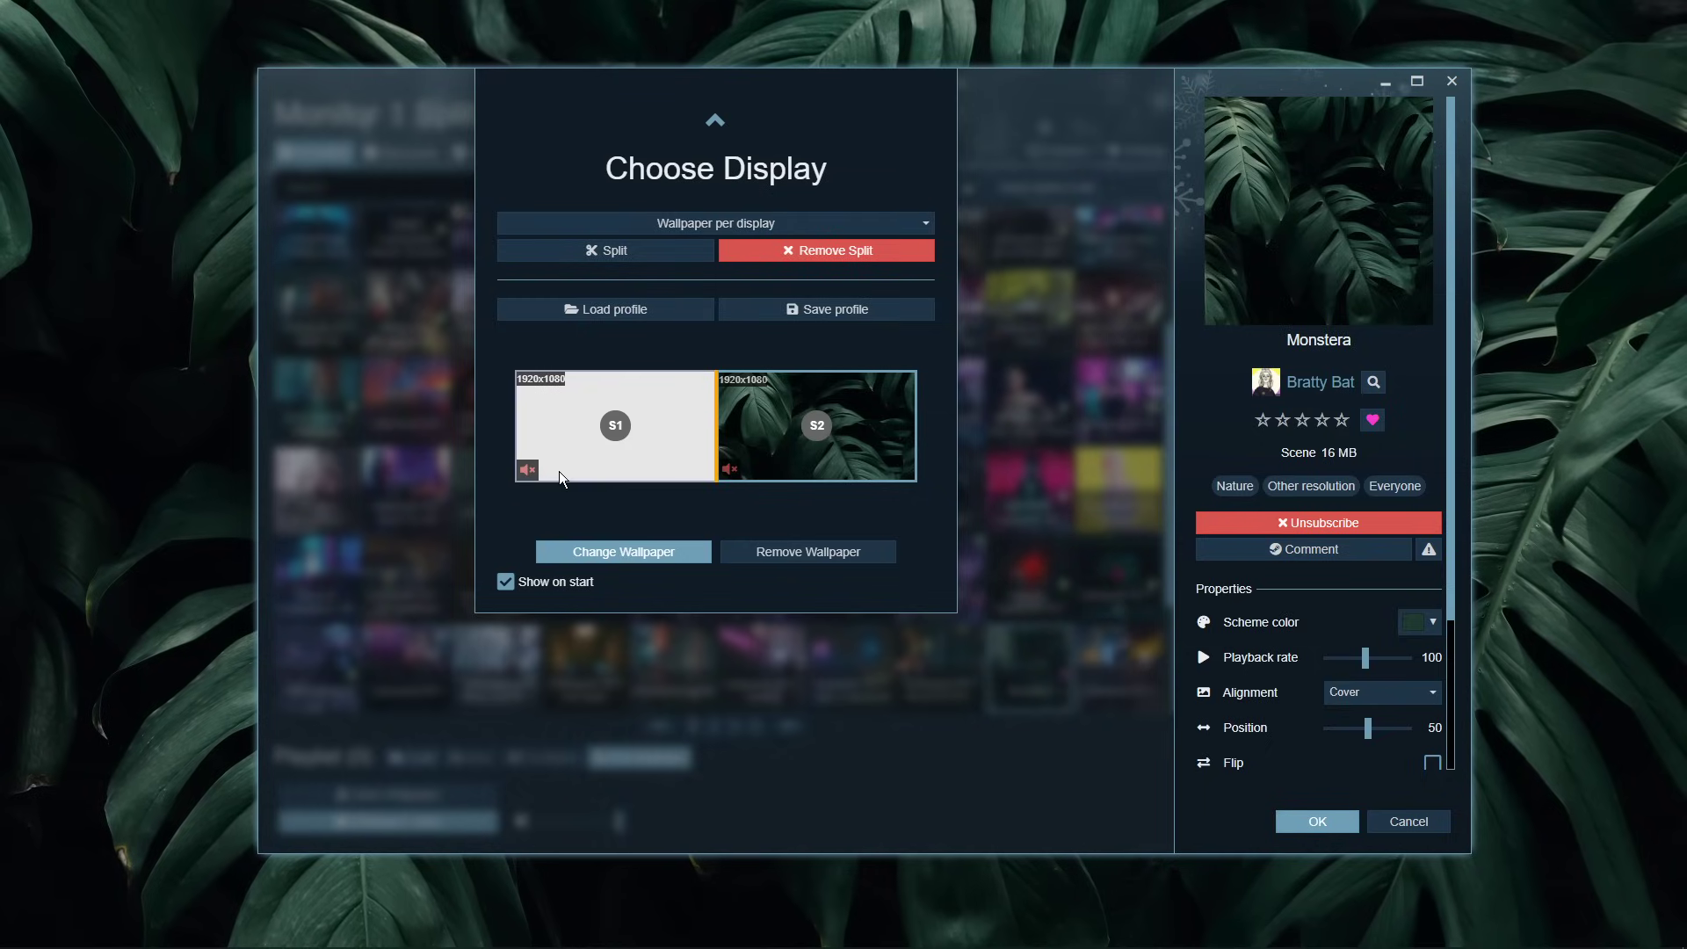
click(715, 122)
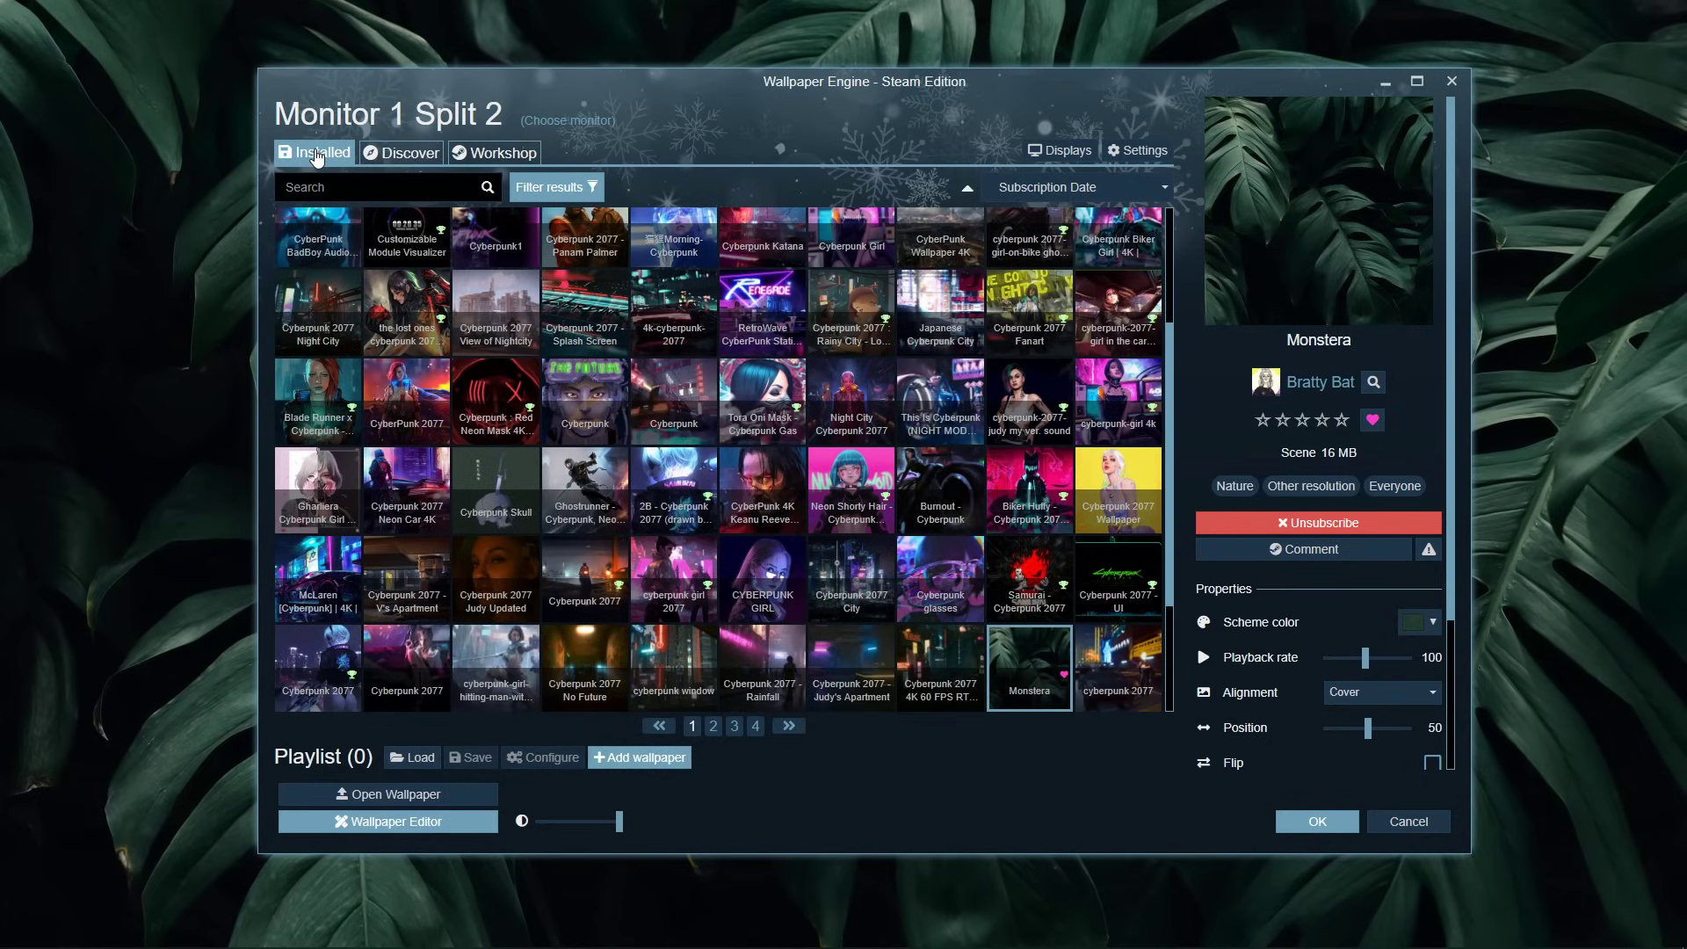
Step: Browse the Workshop's most popular wallpapers, leaving the sort order unchanged
click(454, 155)
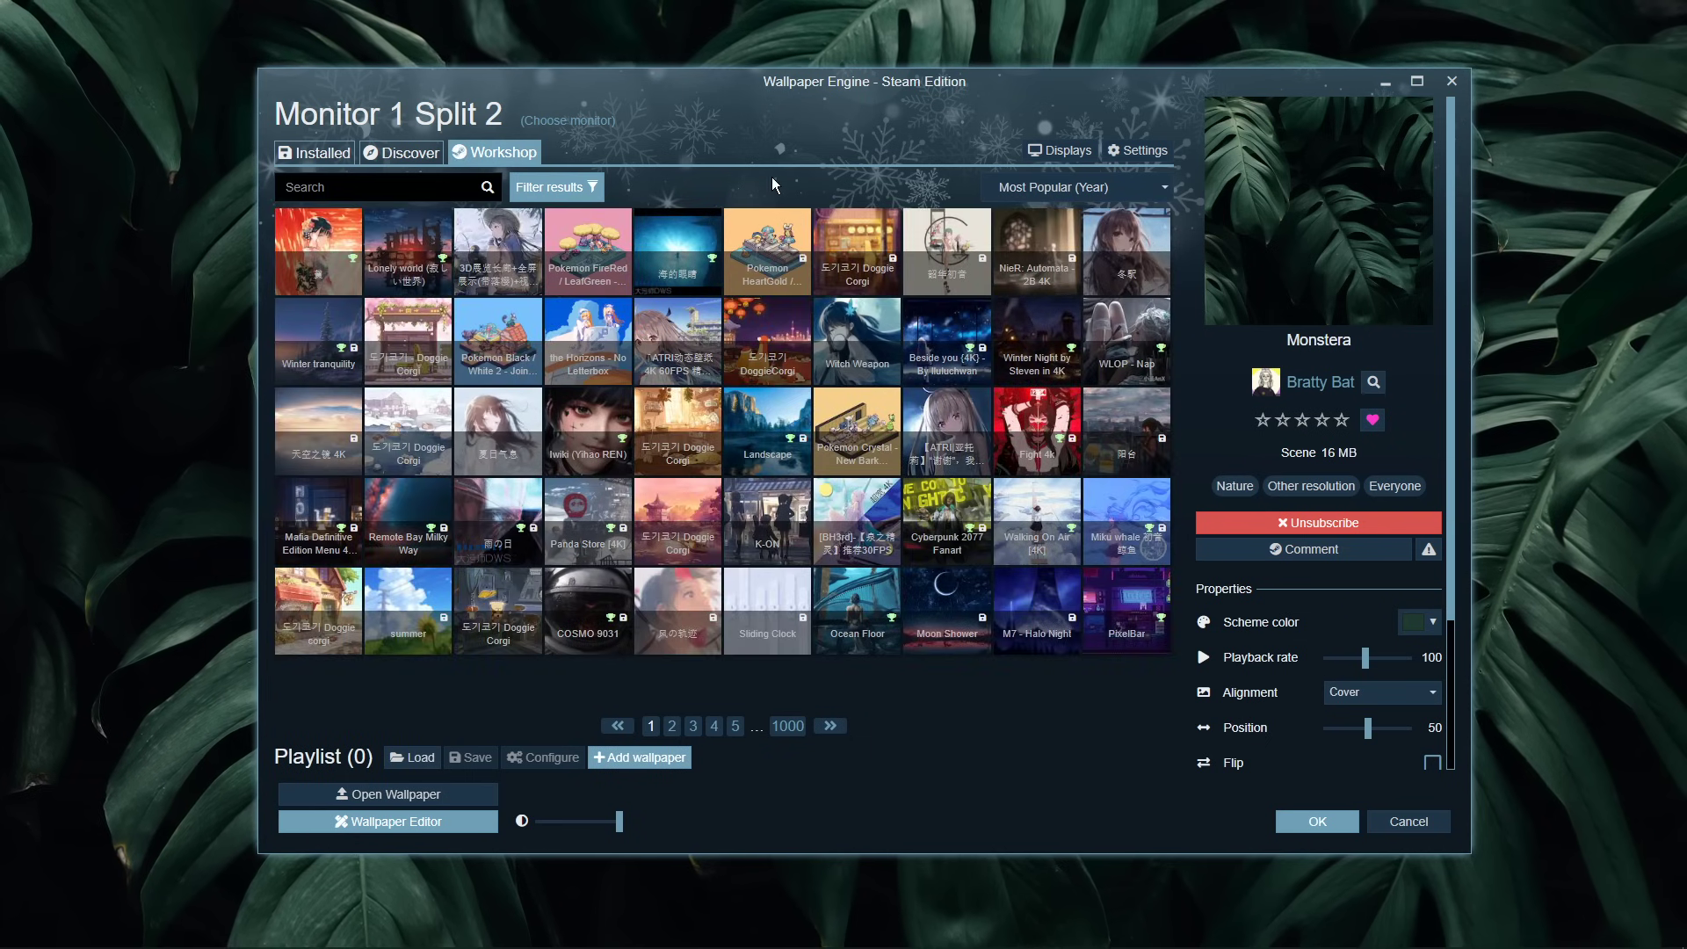
click(290, 187)
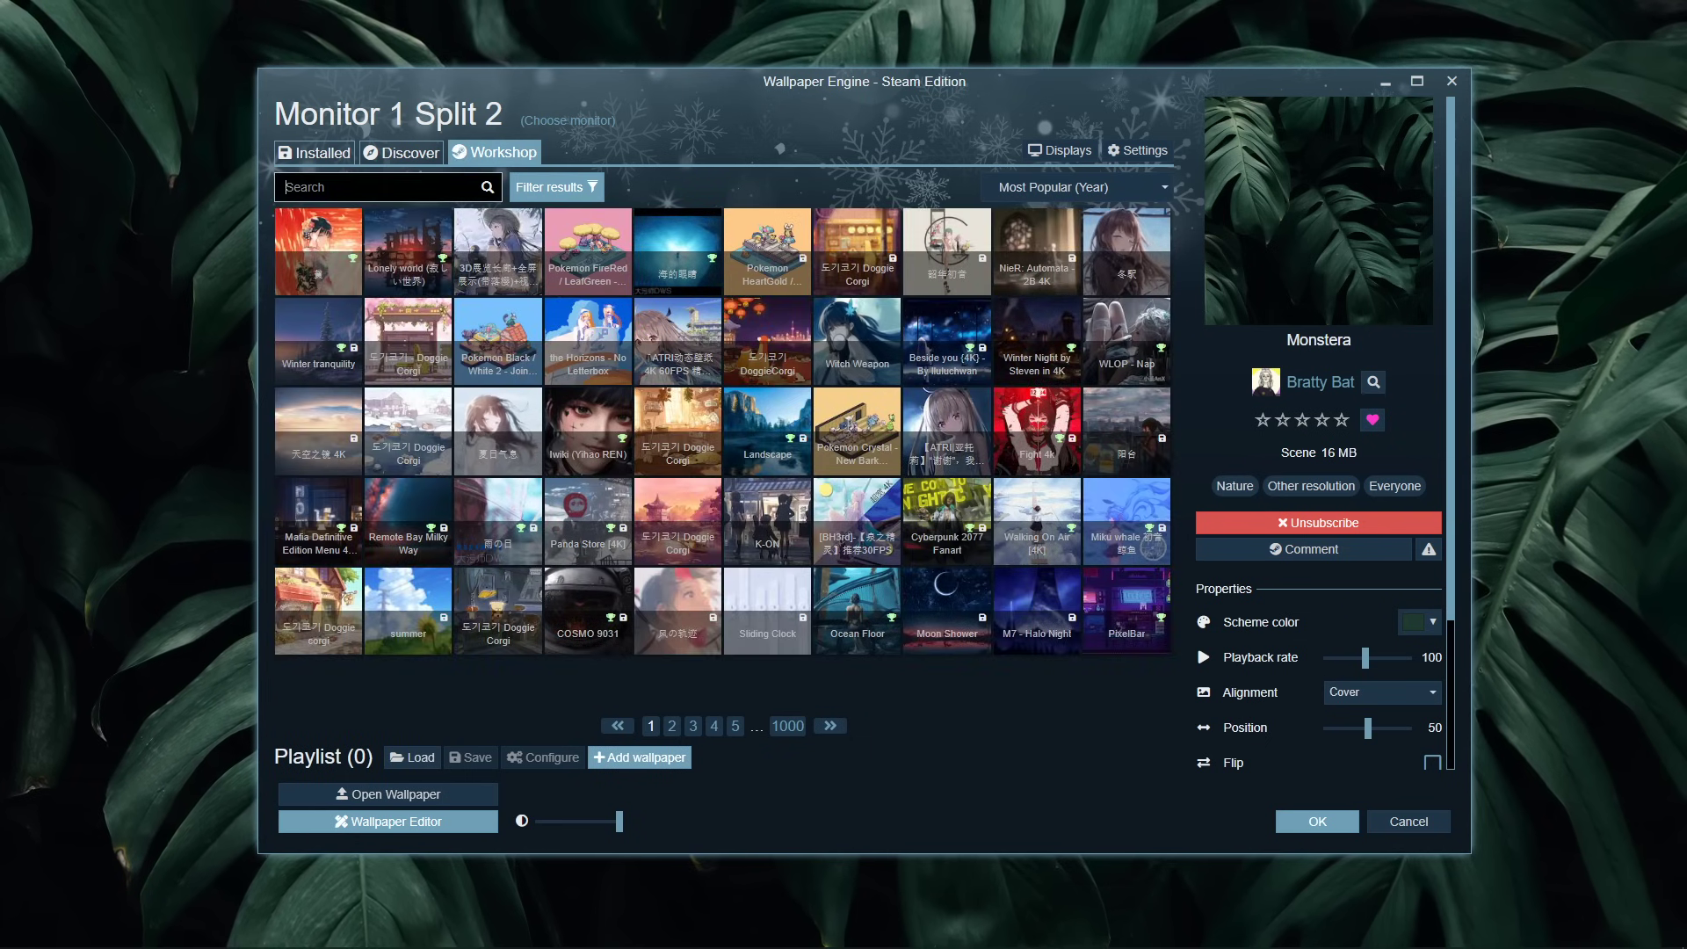
click(1015, 190)
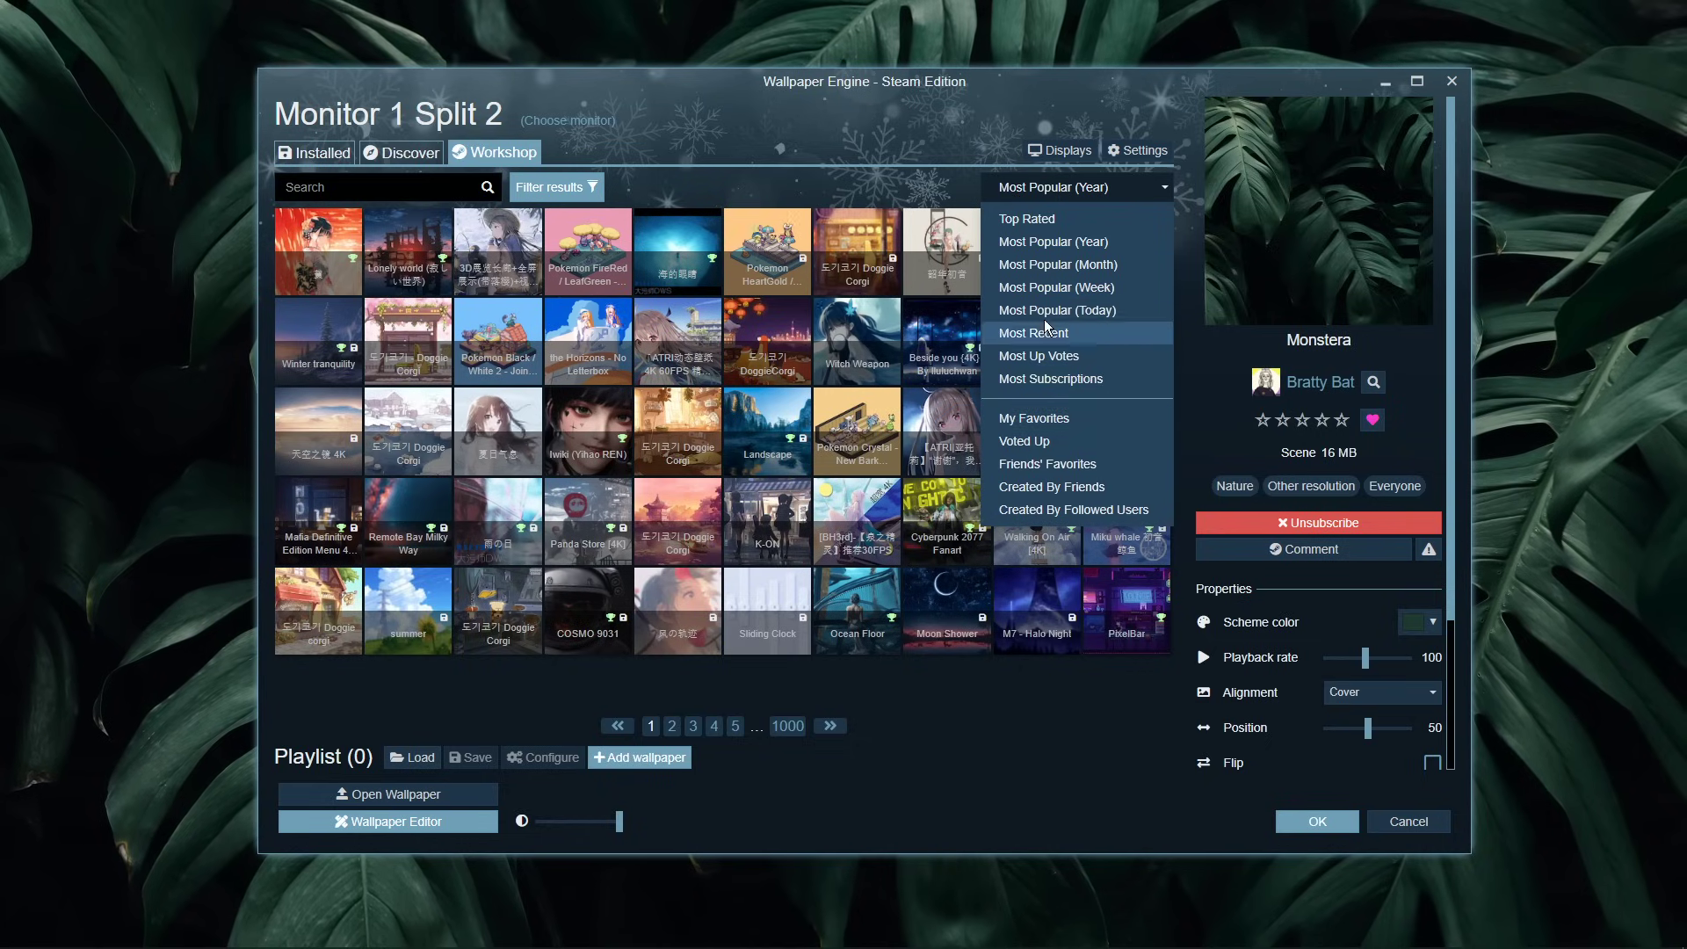
click(888, 171)
Step: Filter the Workshop results to exclude Scene wallpapers, then look over the Resolution filters
click(587, 179)
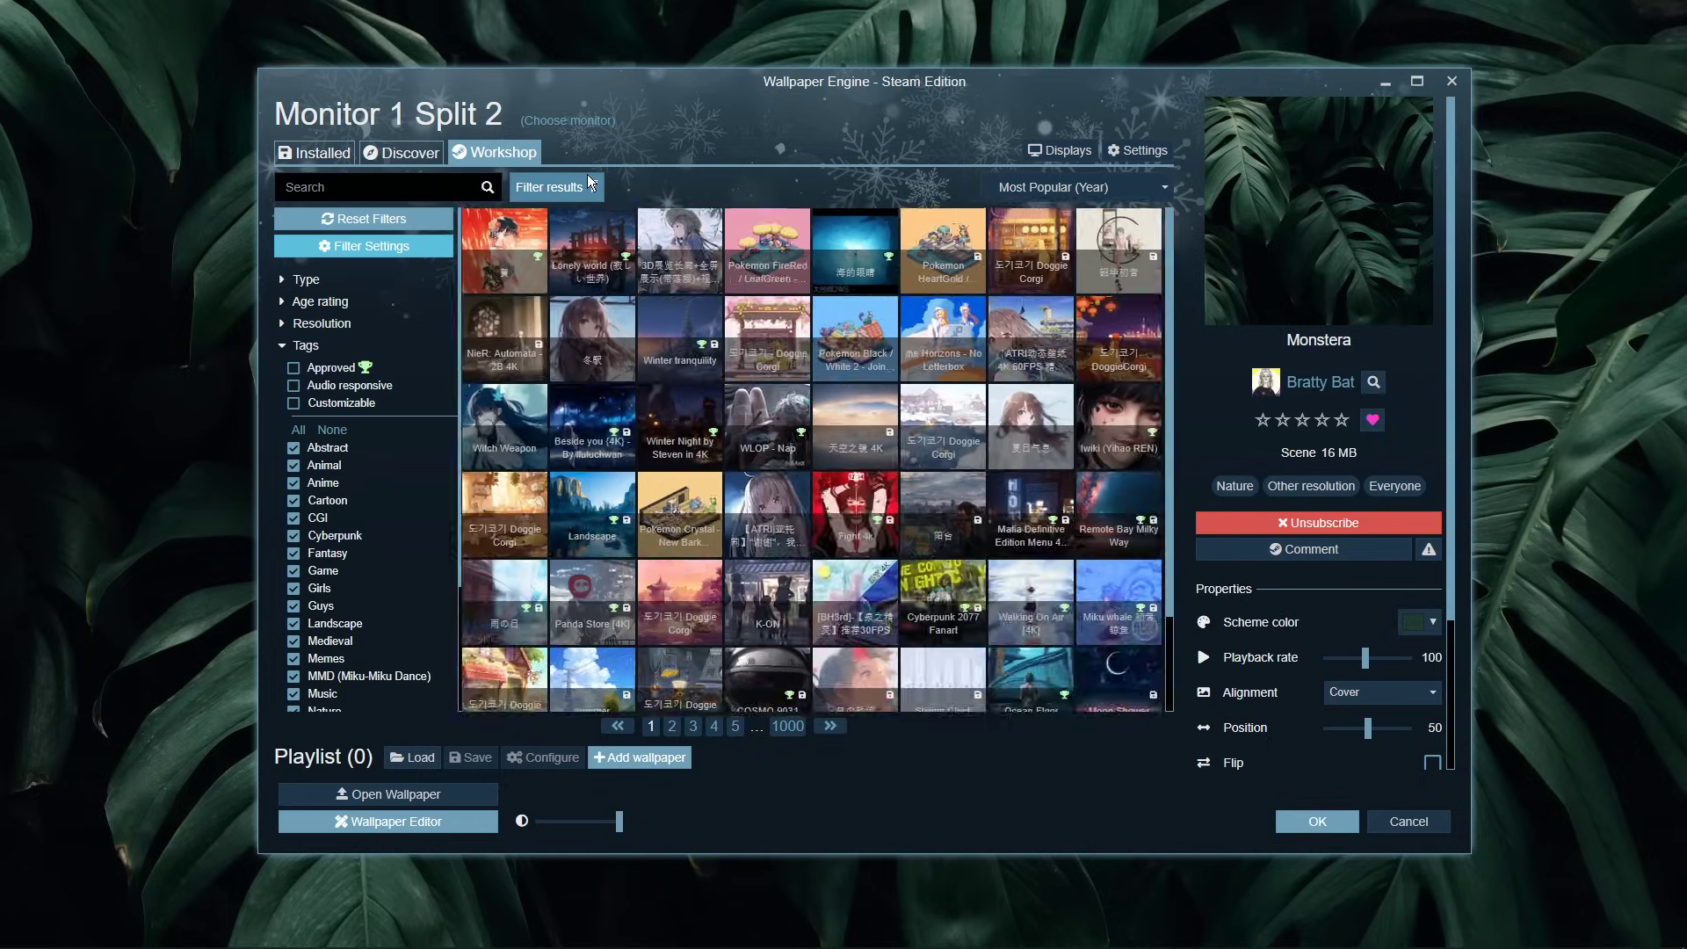
drag(462, 236, 466, 278)
click(281, 225)
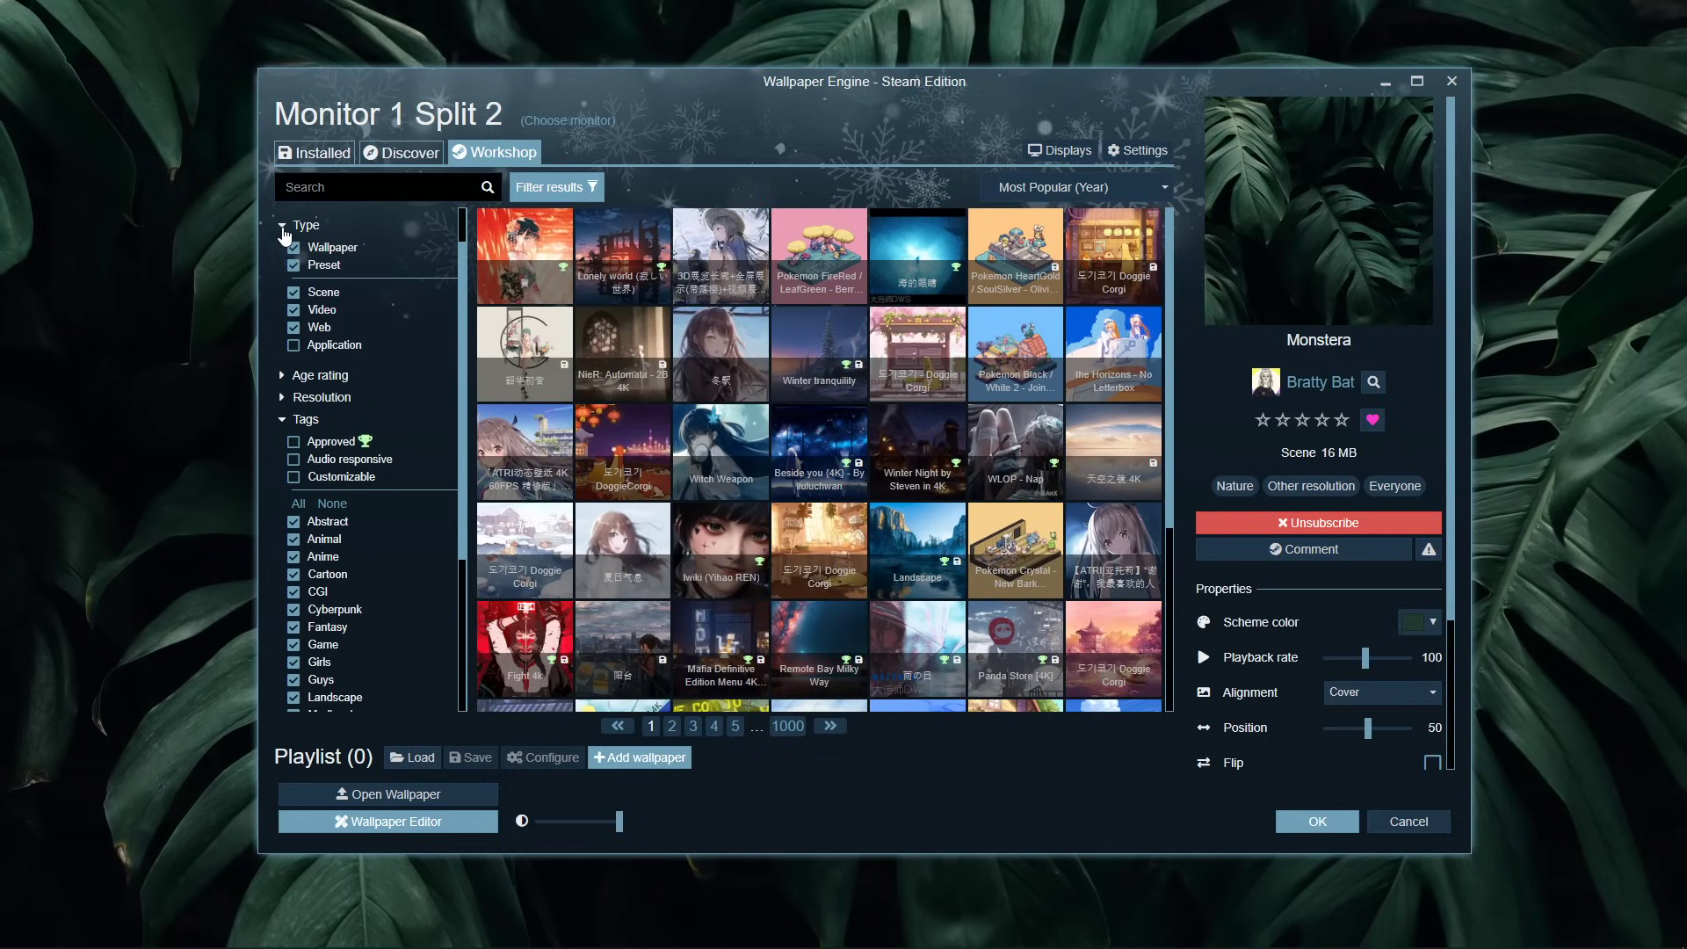
click(294, 292)
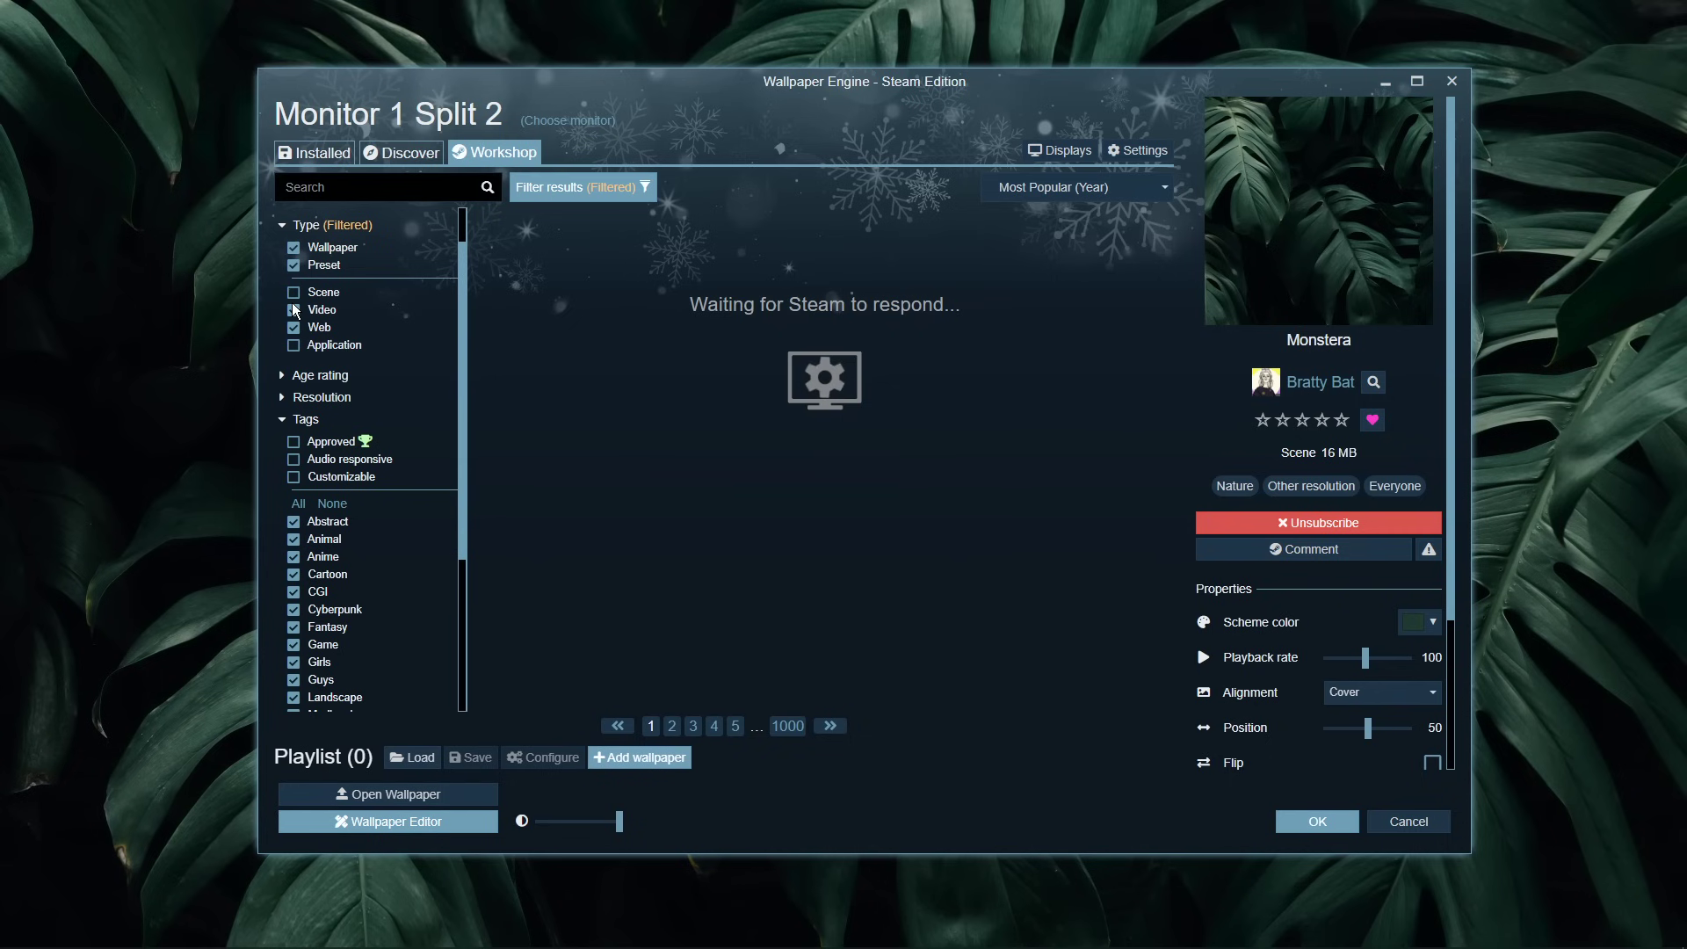
click(288, 226)
click(292, 269)
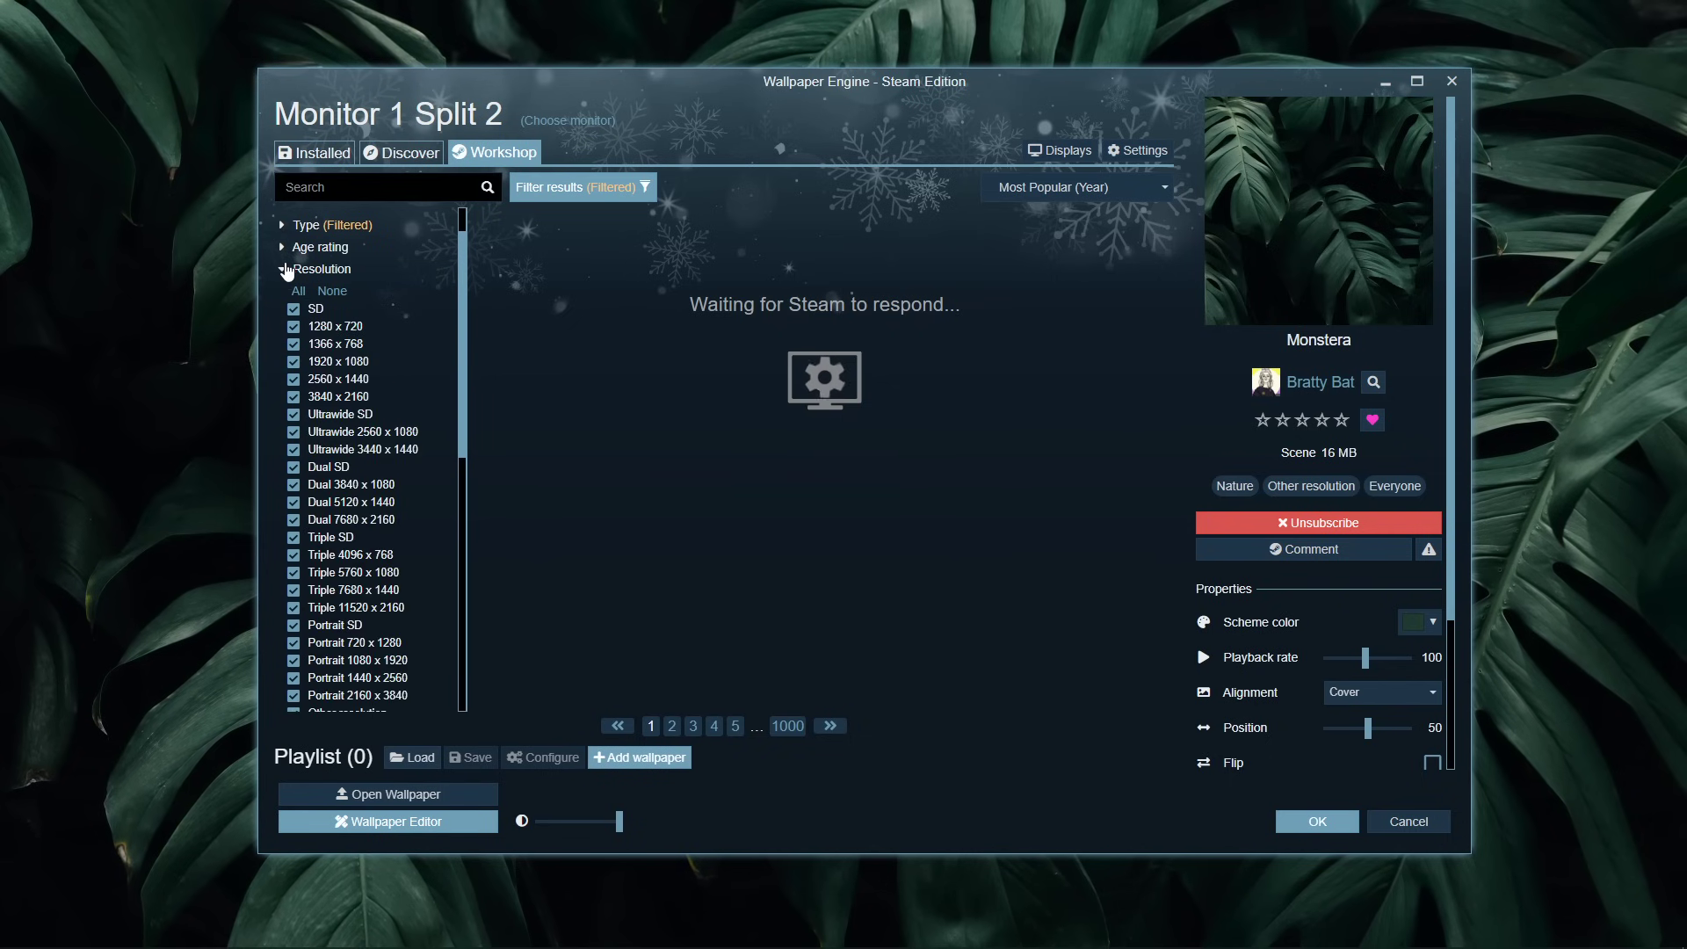
scroll(311, 457, down, 2)
scroll(311, 457, down, 3)
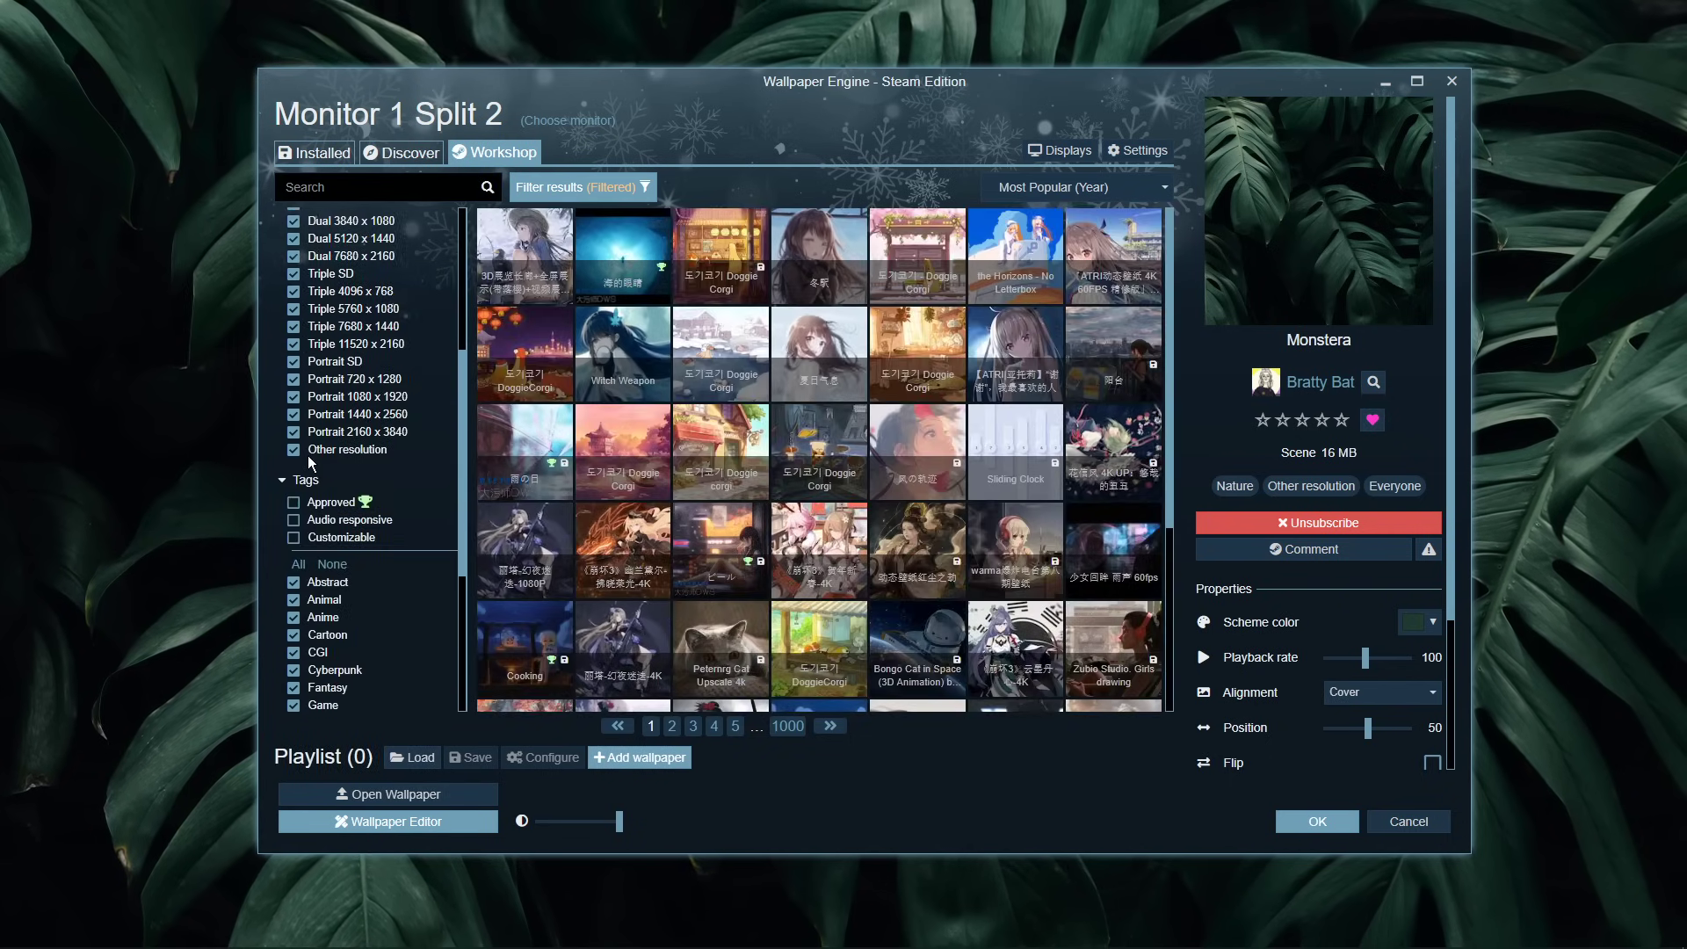
scroll(311, 463, up, 5)
click(387, 322)
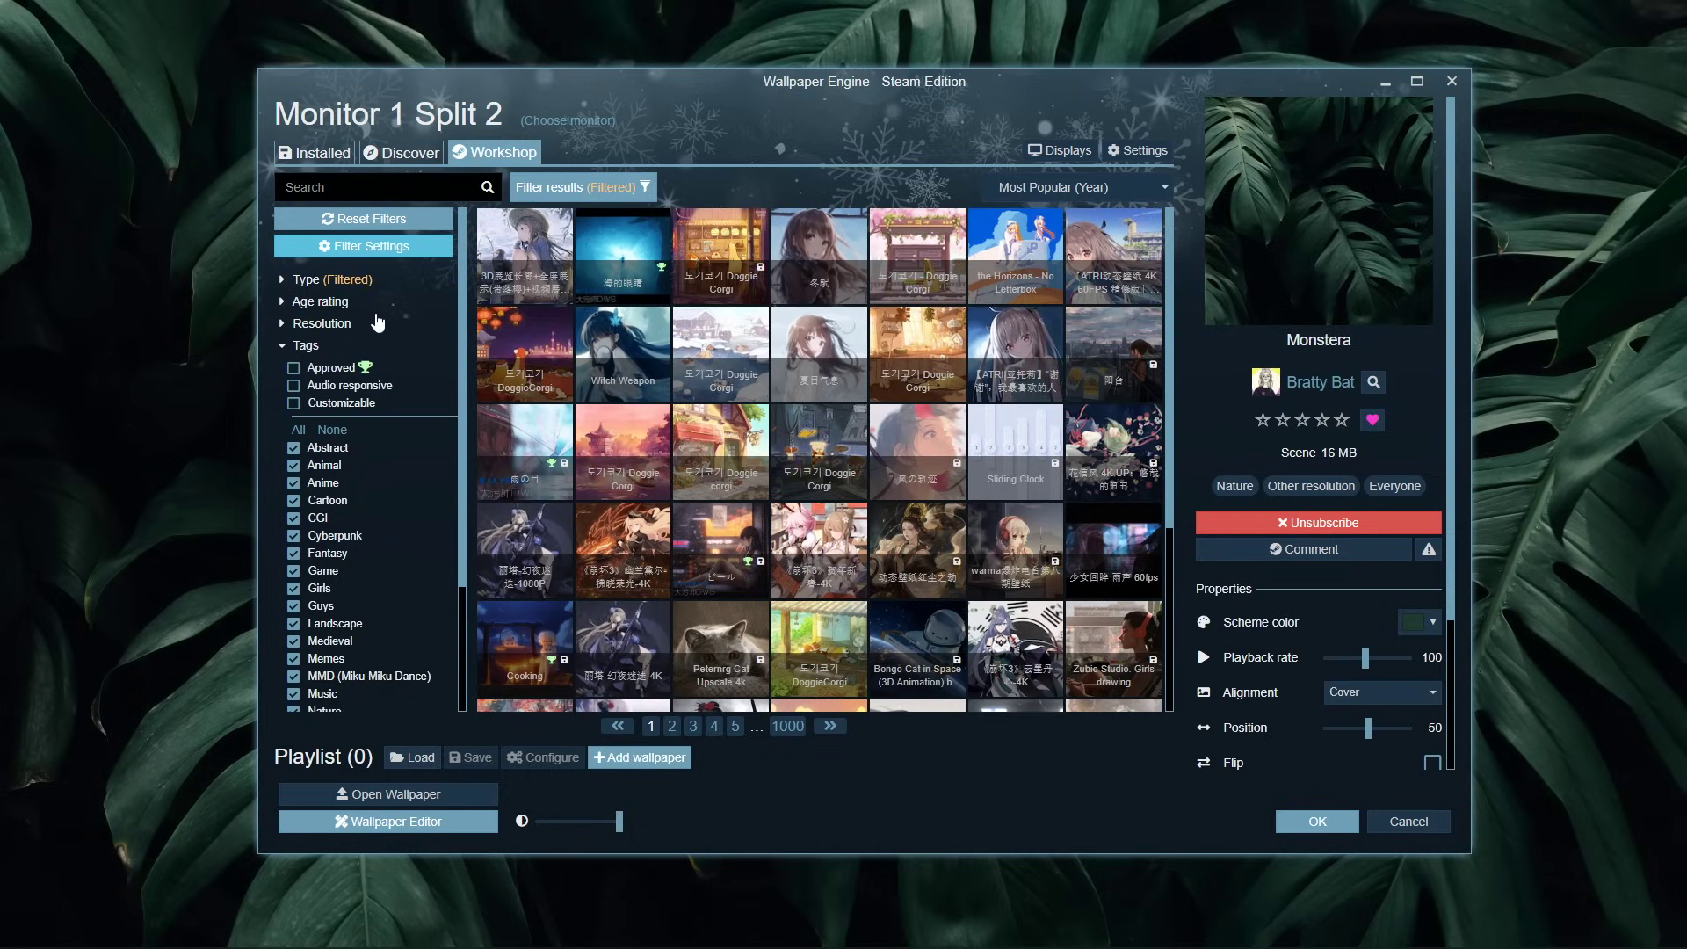
scroll(386, 322, down, 2)
scroll(386, 323, up, 2)
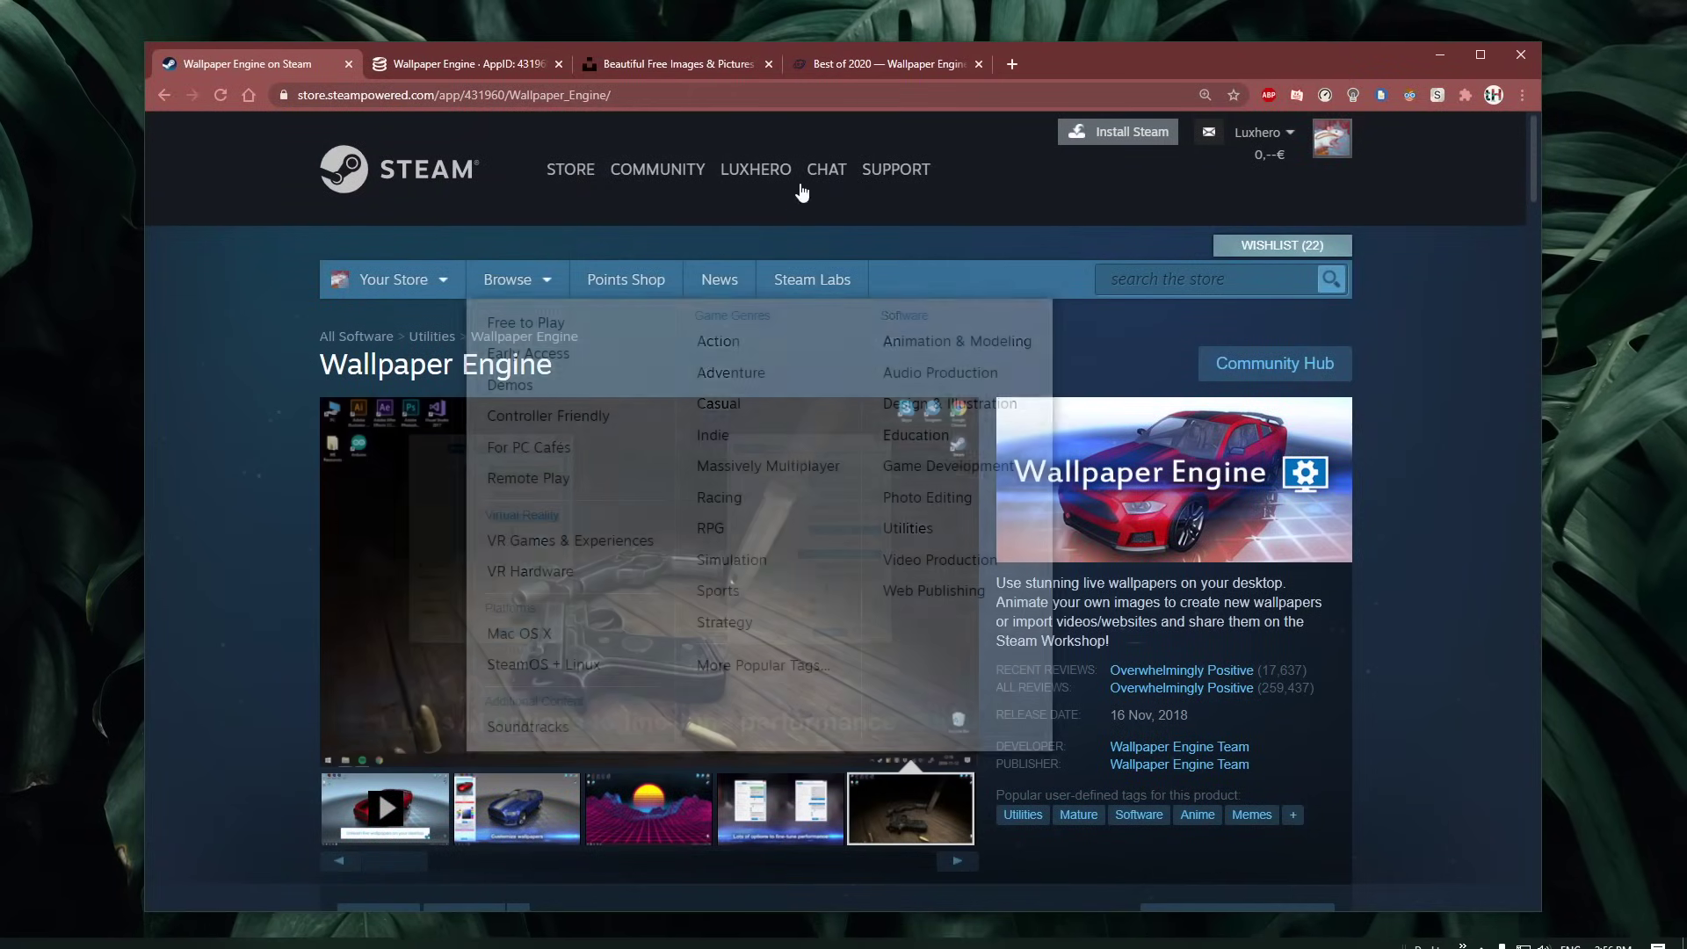
Step: Scroll through the Best of 2020 top-50 list, then return to Installed wallpapers
click(865, 66)
scroll(764, 178, down, 10)
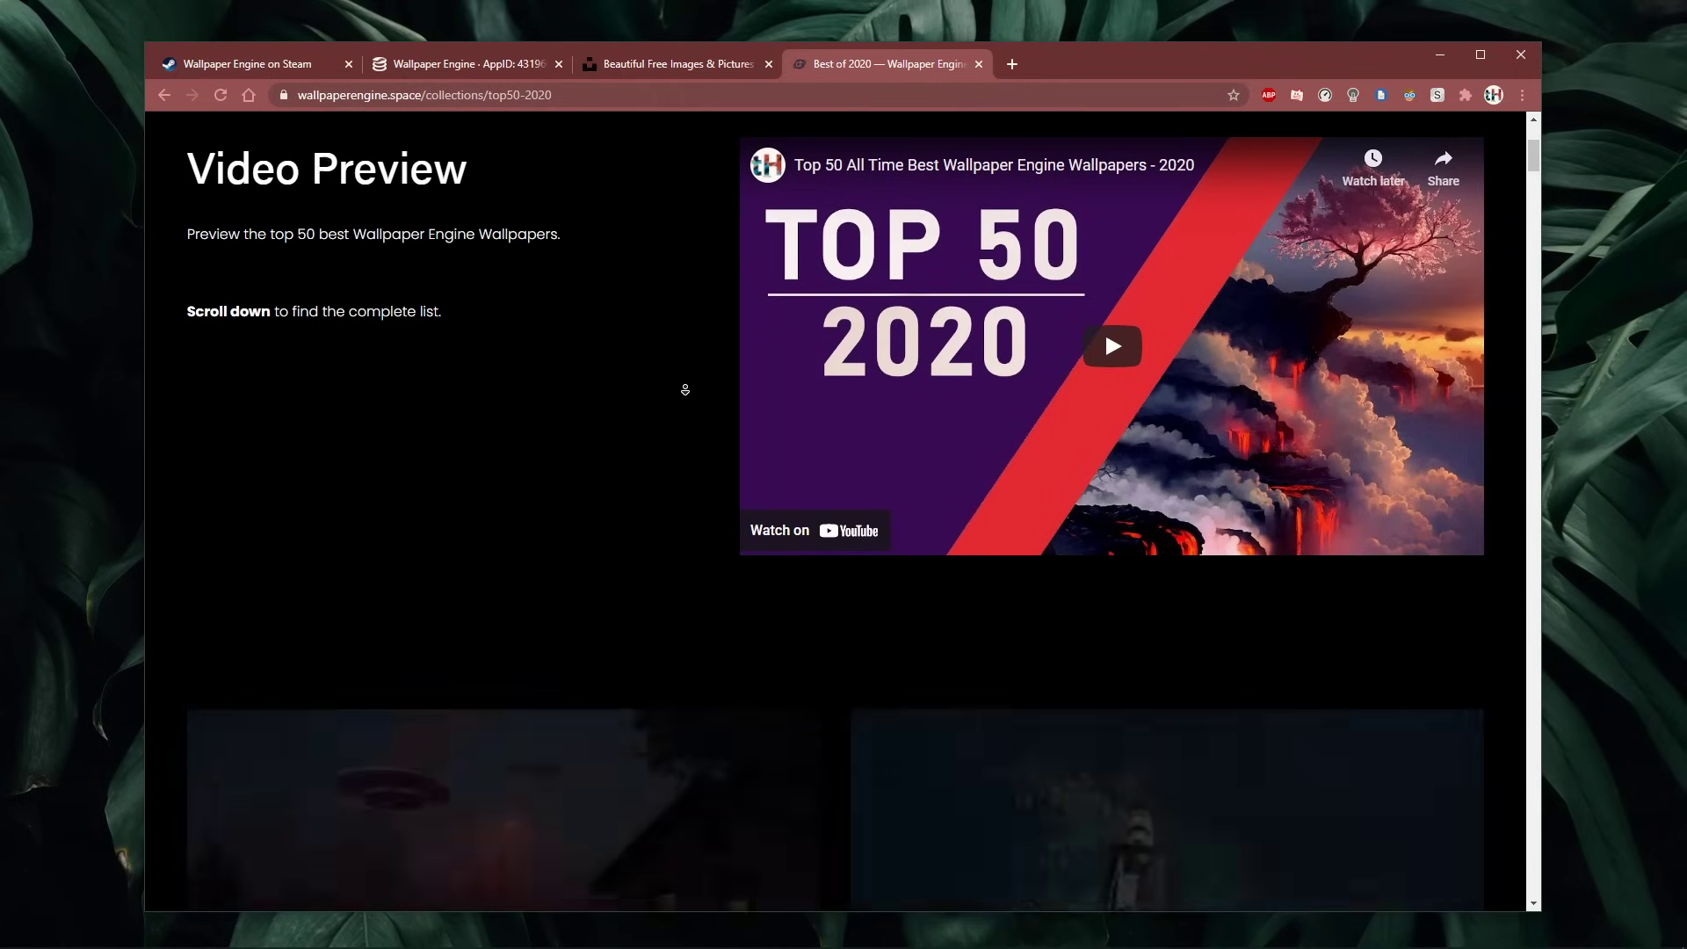
scroll(845, 366, down, 6)
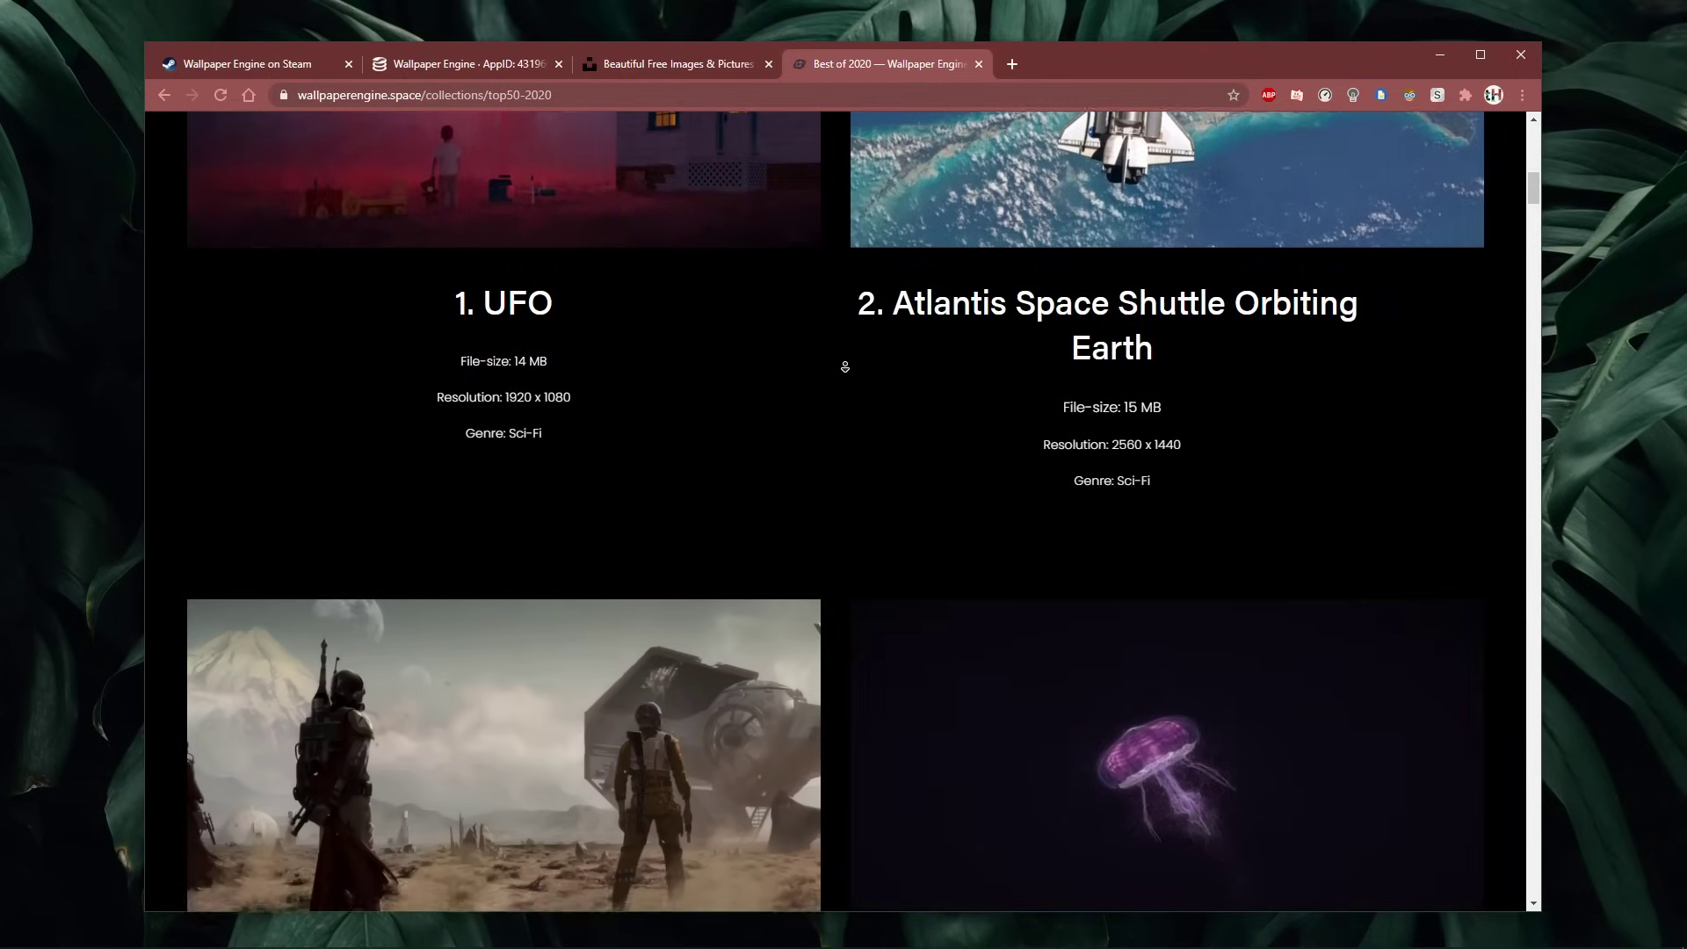
scroll(839, 369, down, 8)
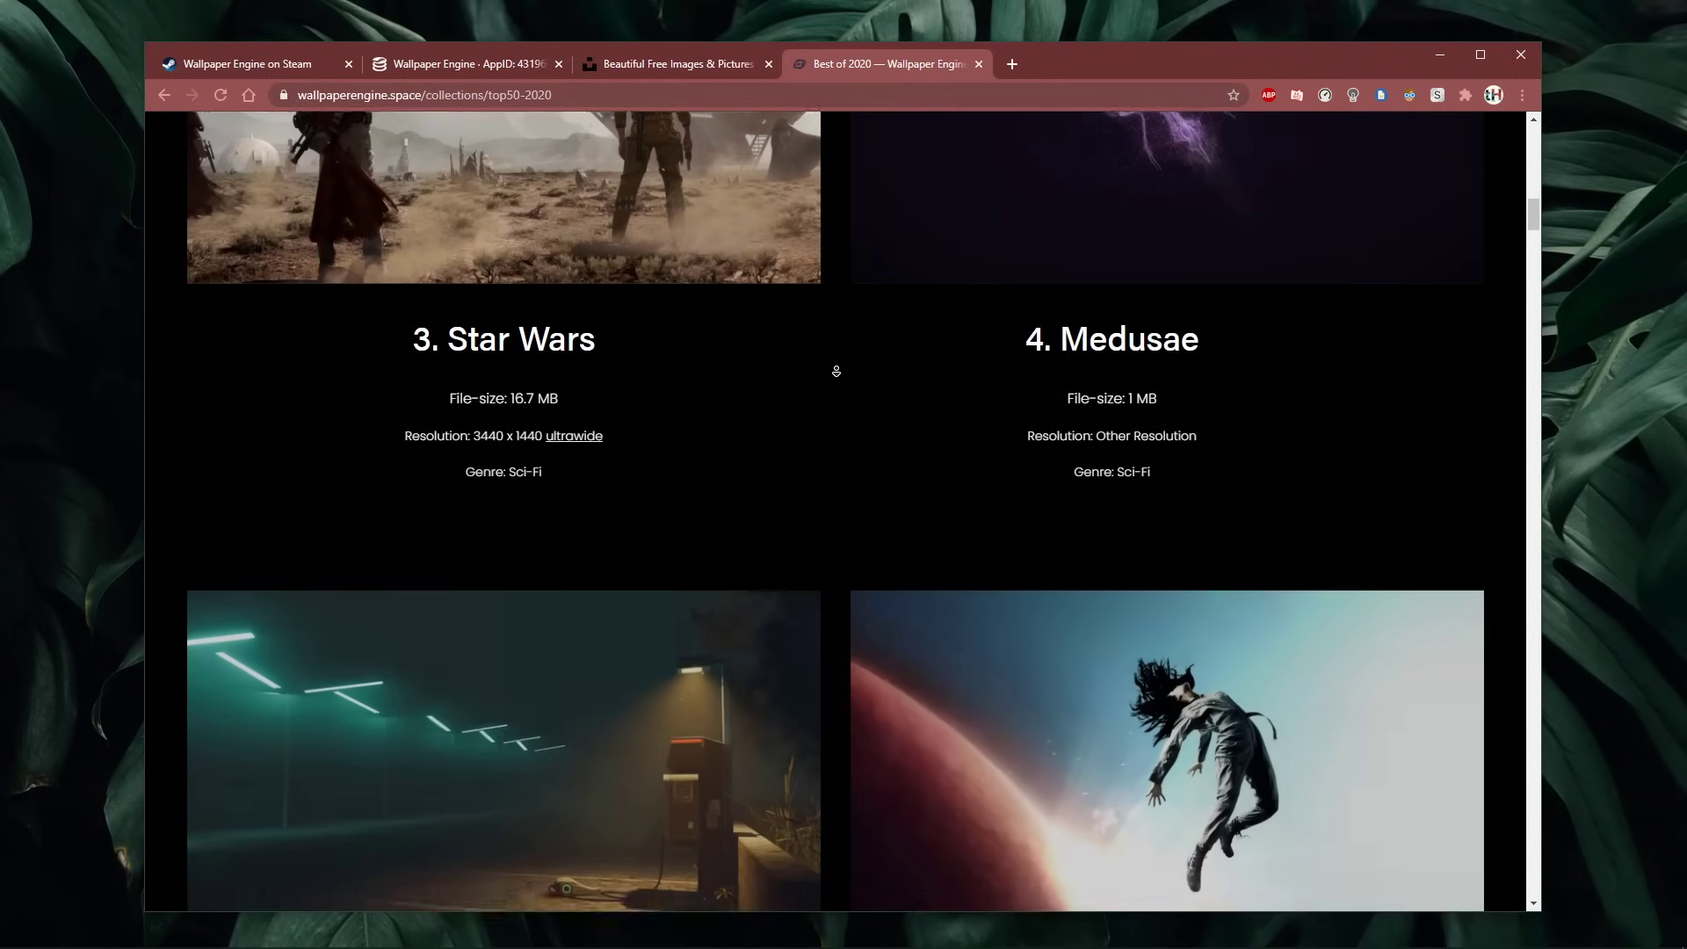
scroll(837, 370, down, 8)
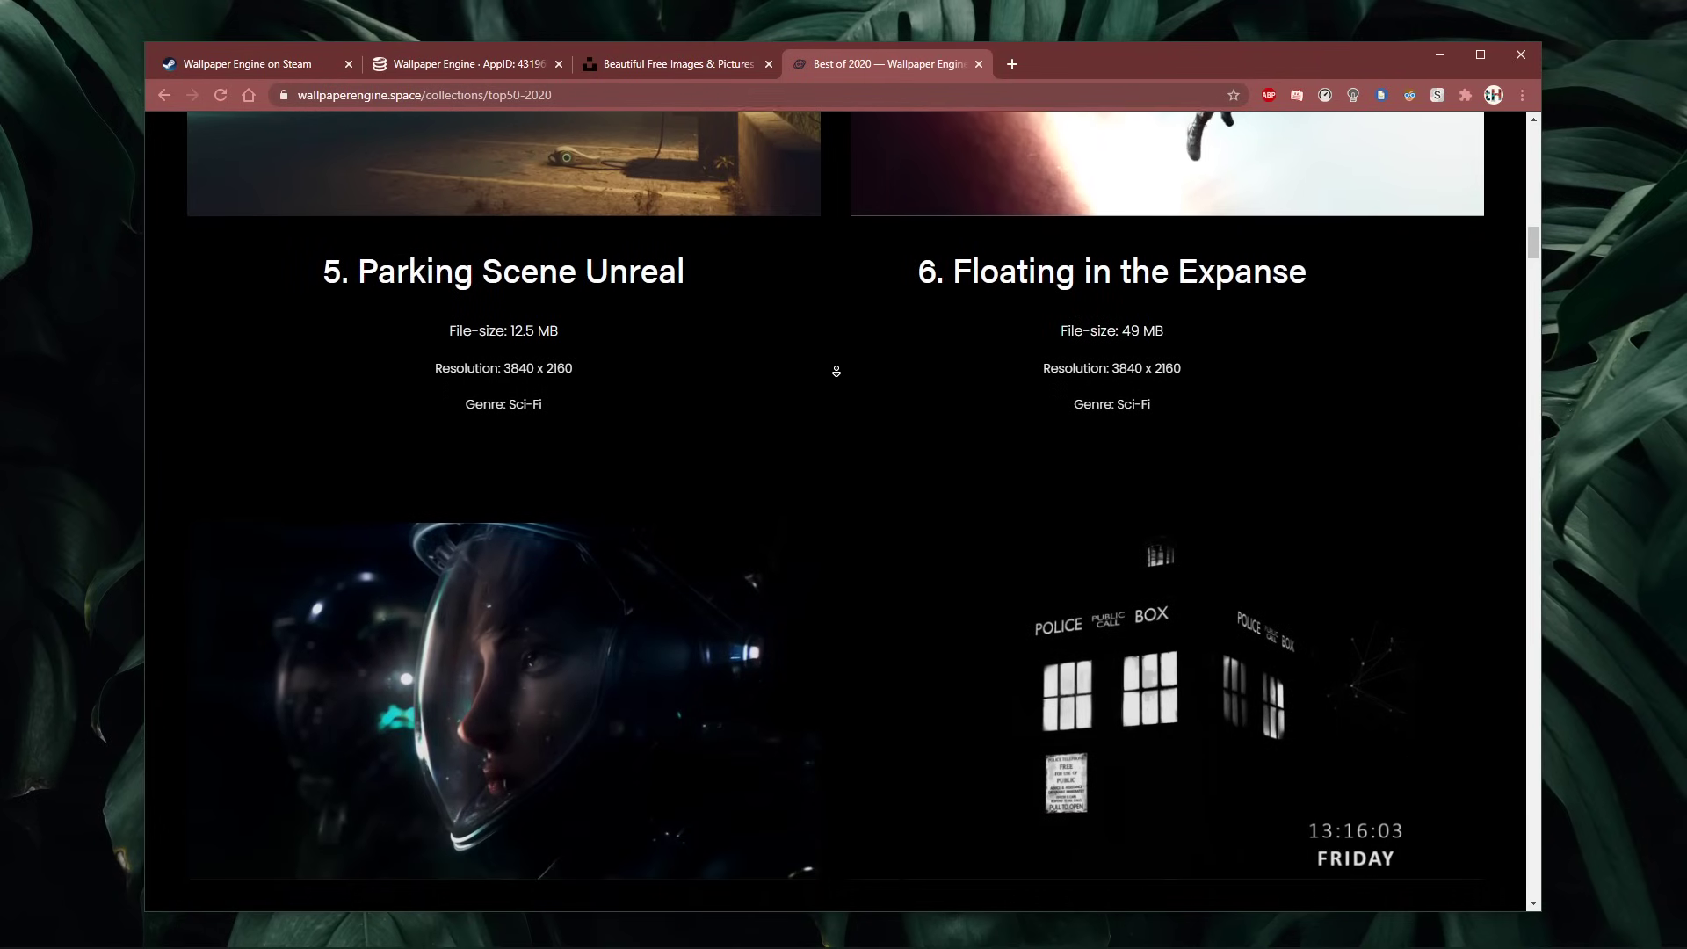
scroll(836, 371, down, 8)
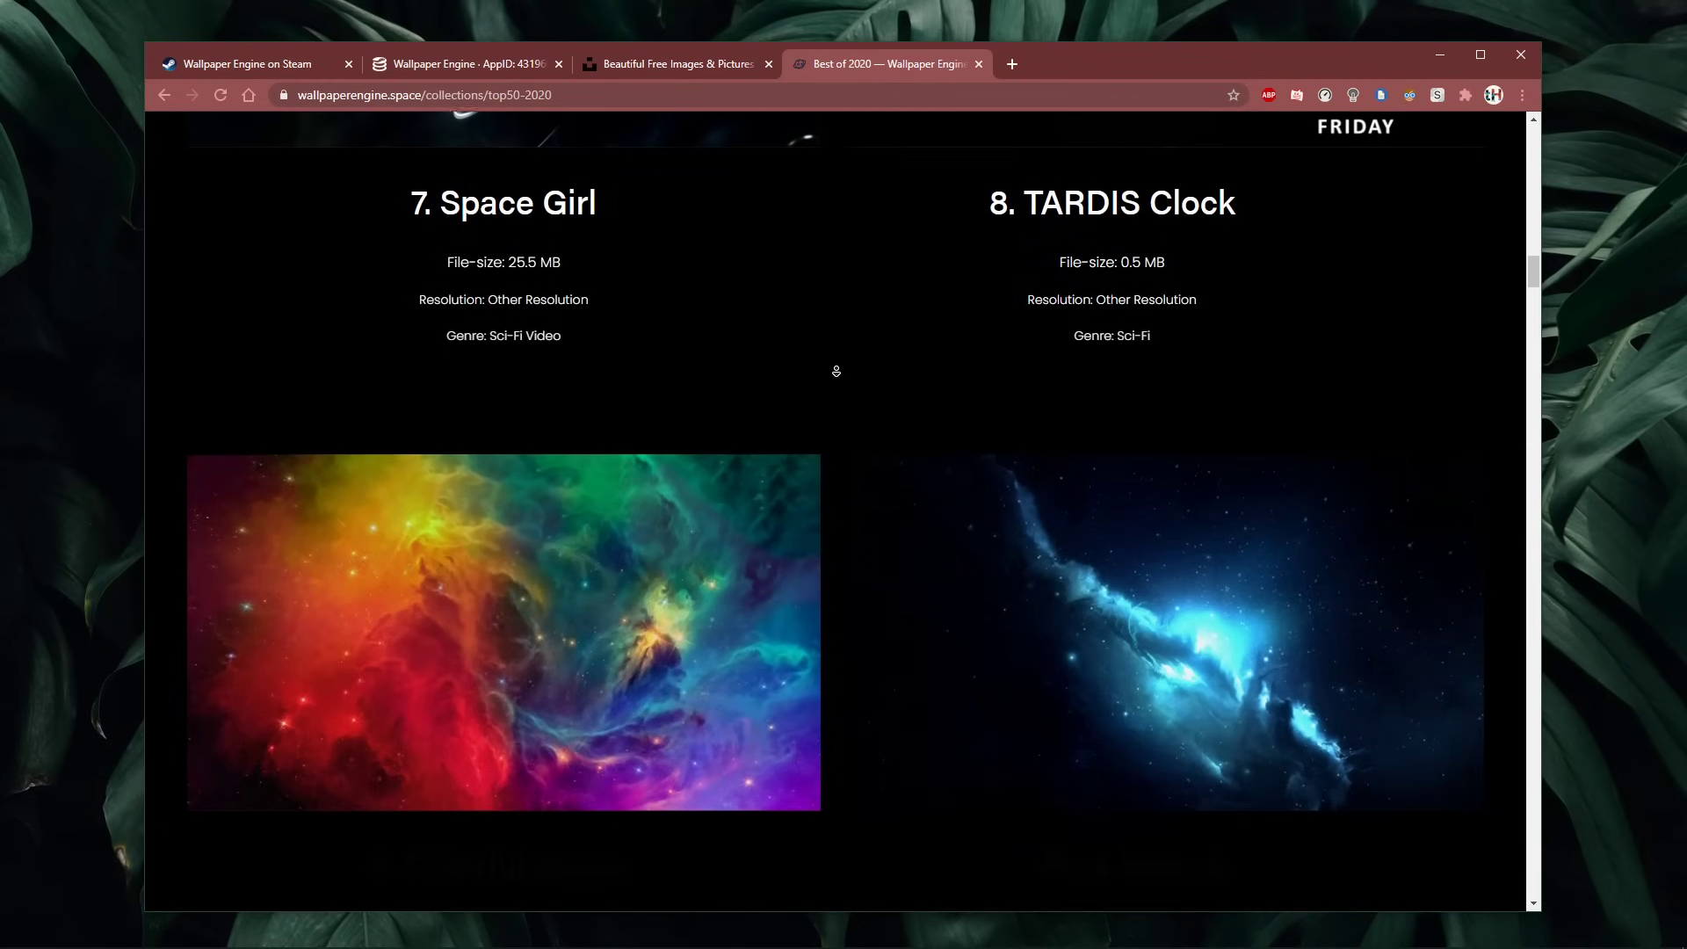
scroll(837, 371, down, 4)
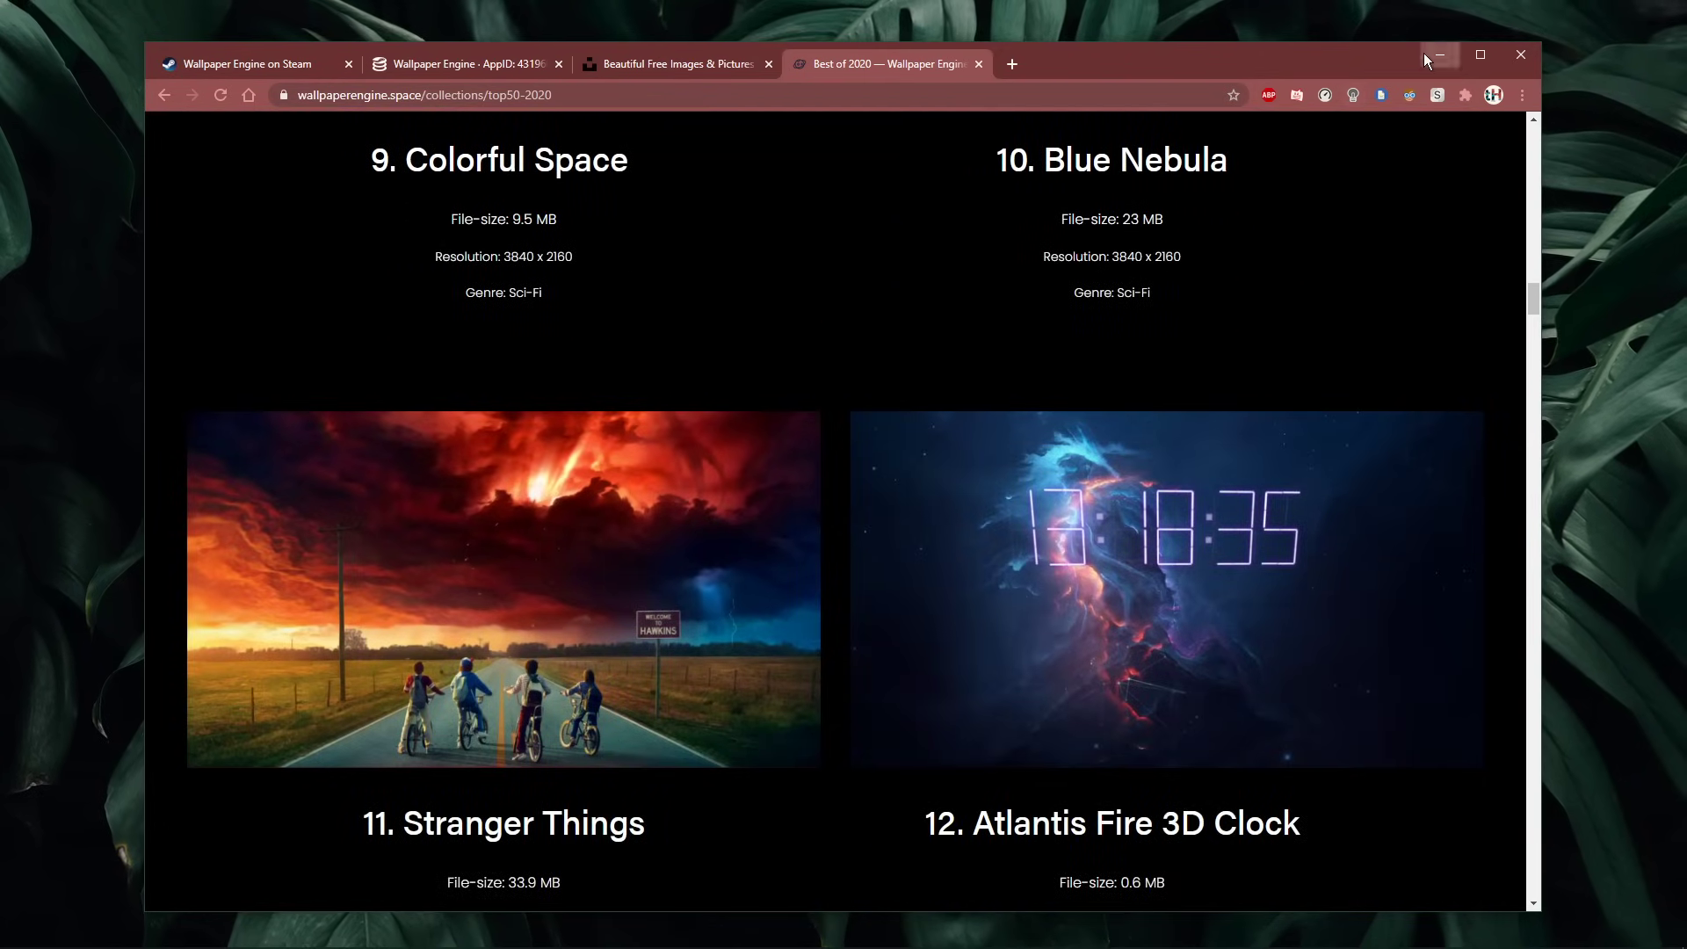
click(1439, 55)
click(294, 153)
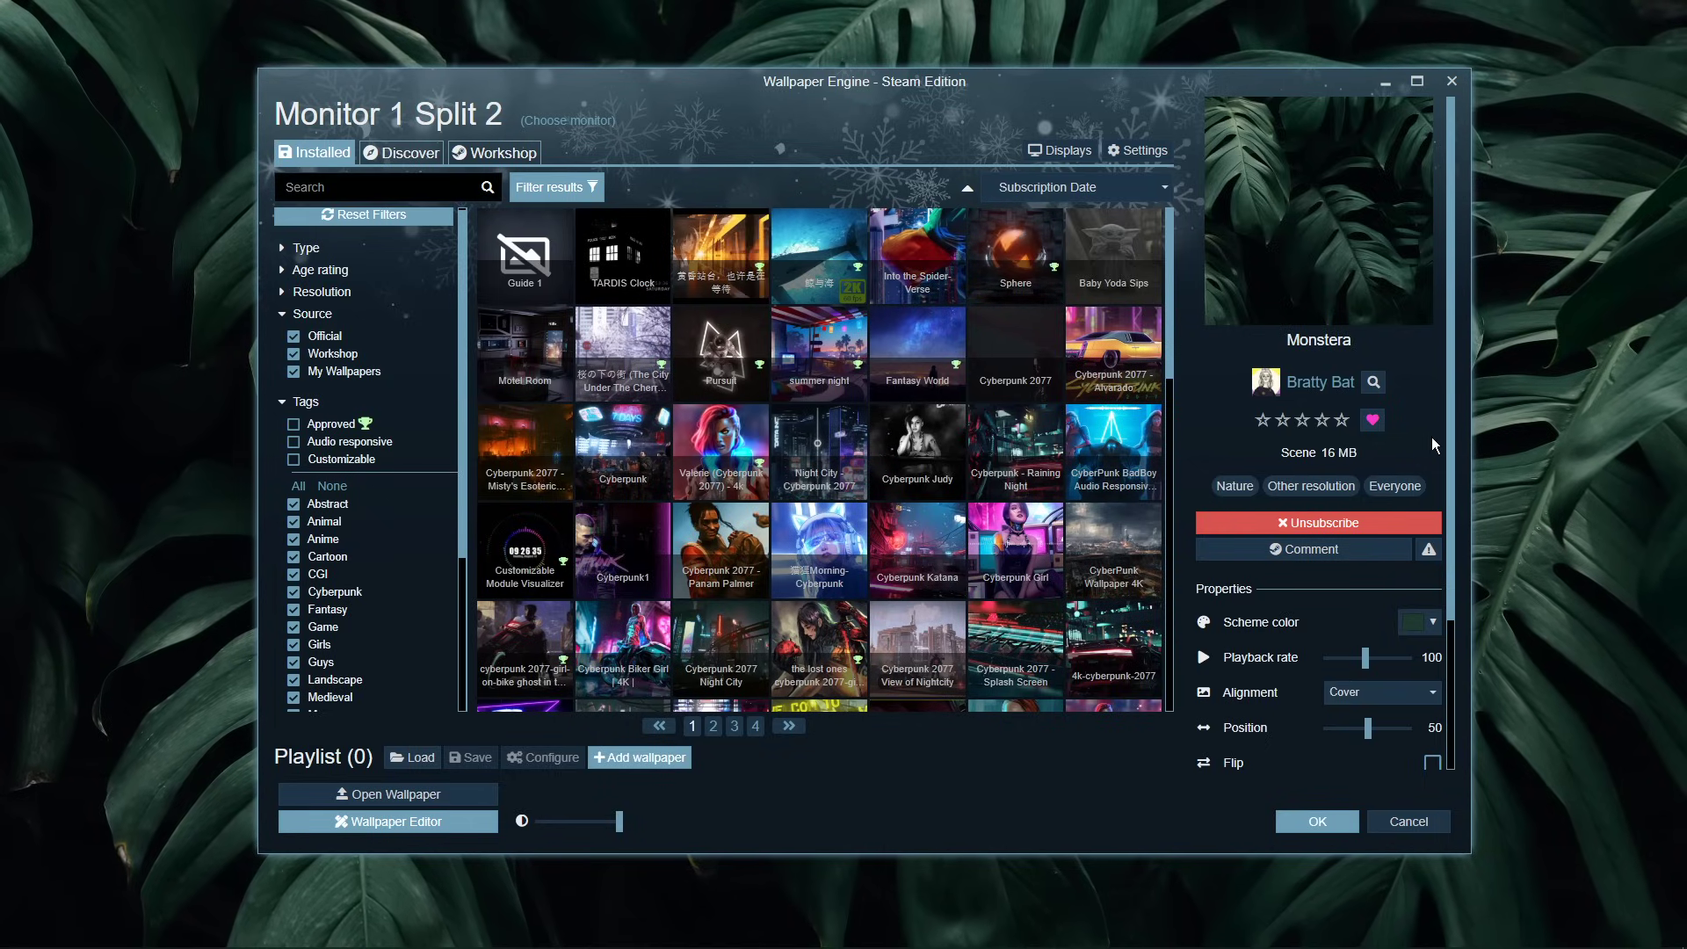
Step: Open Wallpaper Engine's Settings on the Performance tab
mouse_move(1448, 435)
mouse_down()
mouse_move(1453, 499)
mouse_move(1473, 424)
mouse_up()
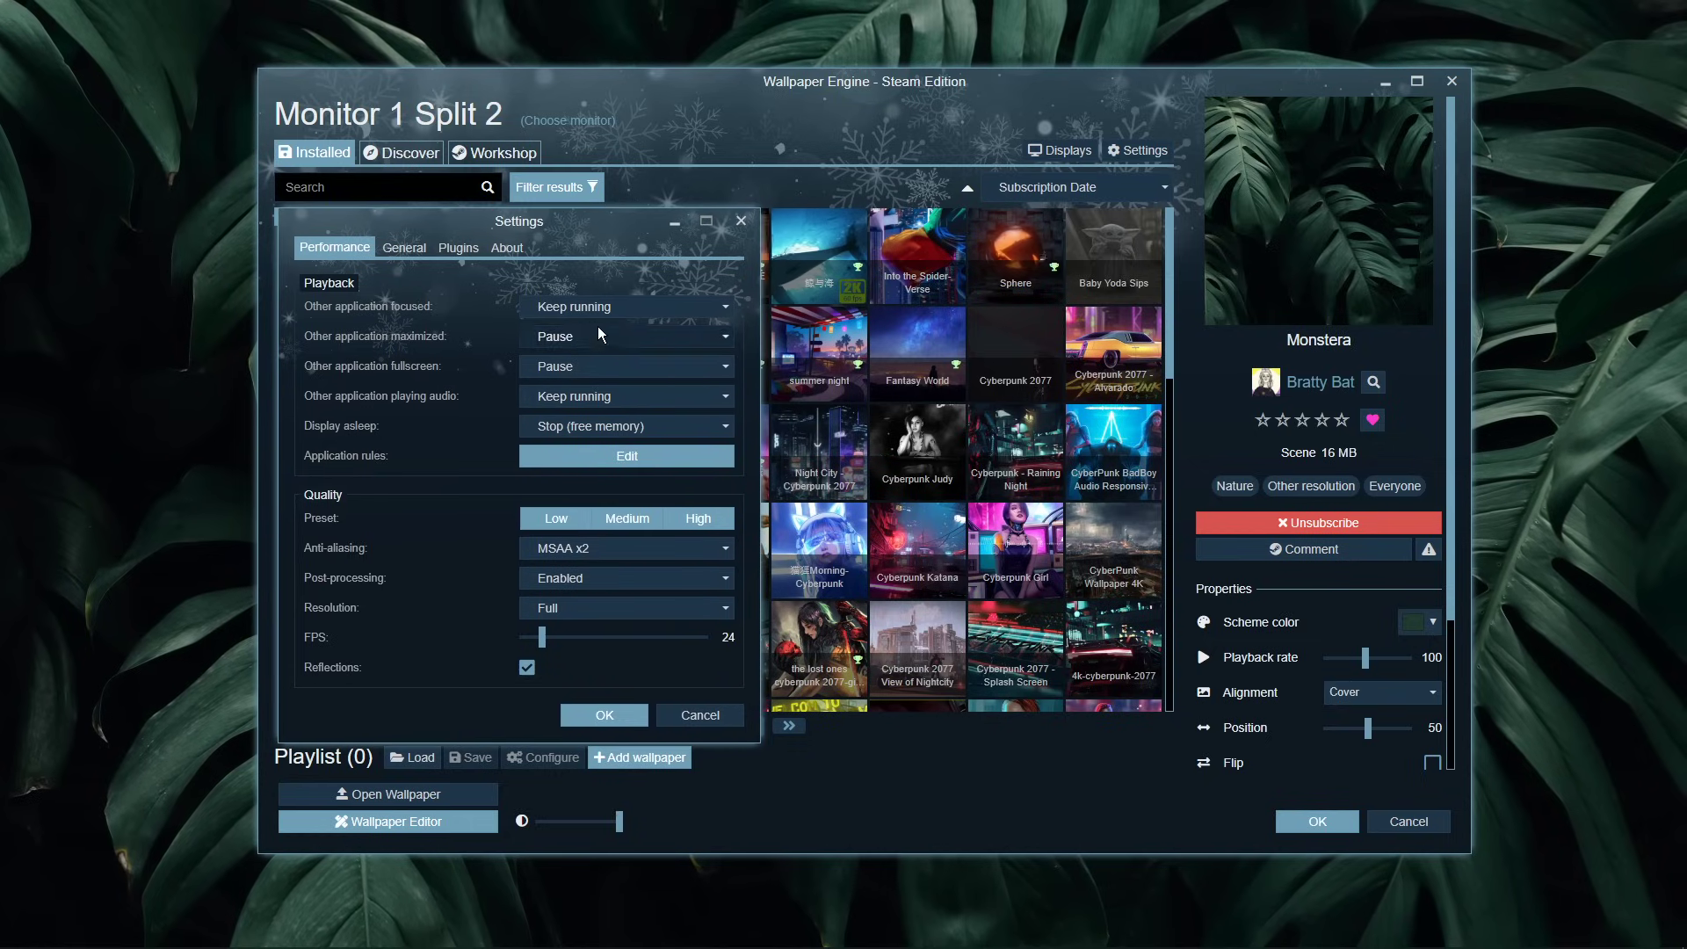
Step: Keep wallpaper running when another app is focused, and pausing when maximized or fullscreen
click(671, 309)
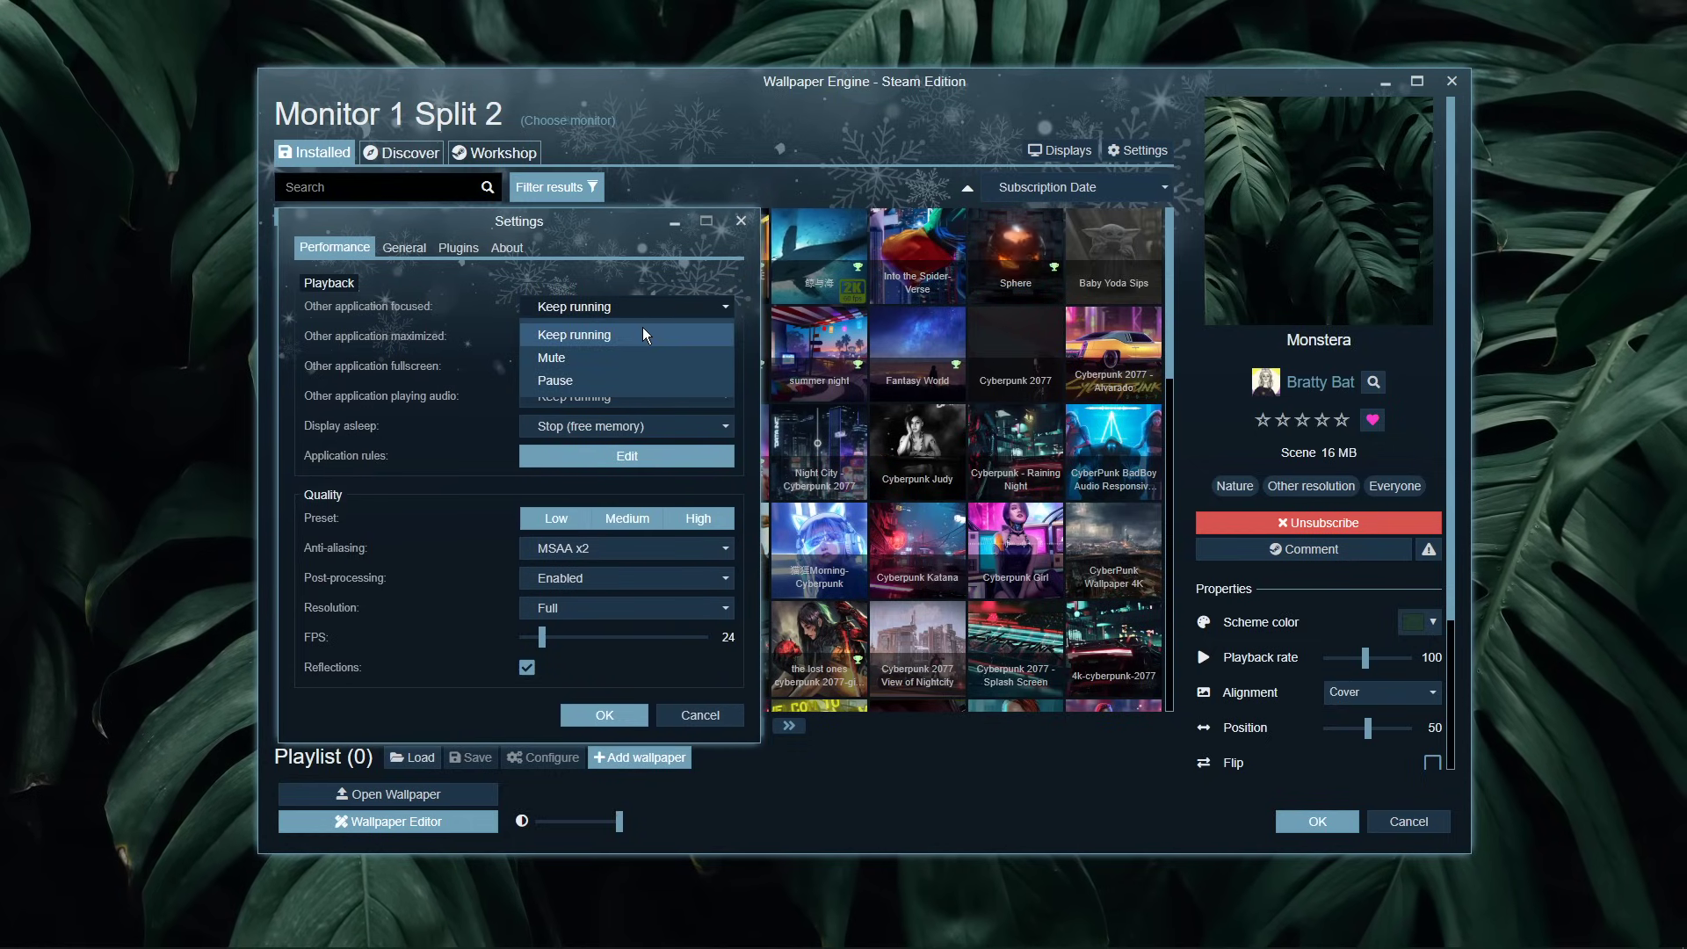
click(643, 329)
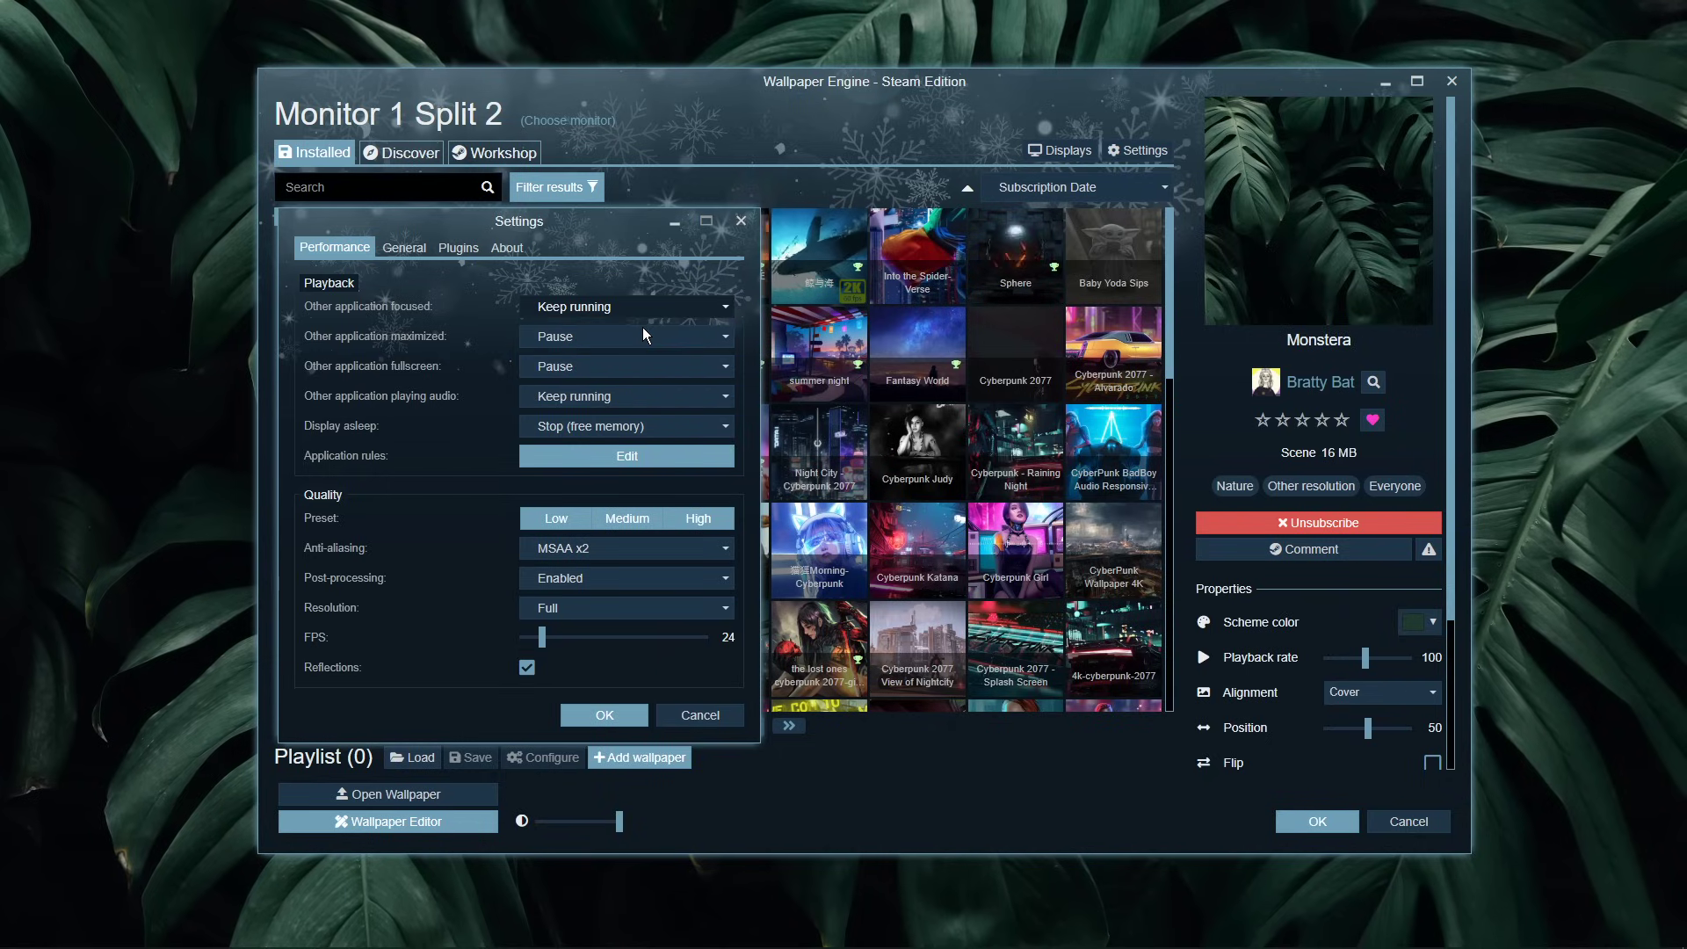
click(643, 329)
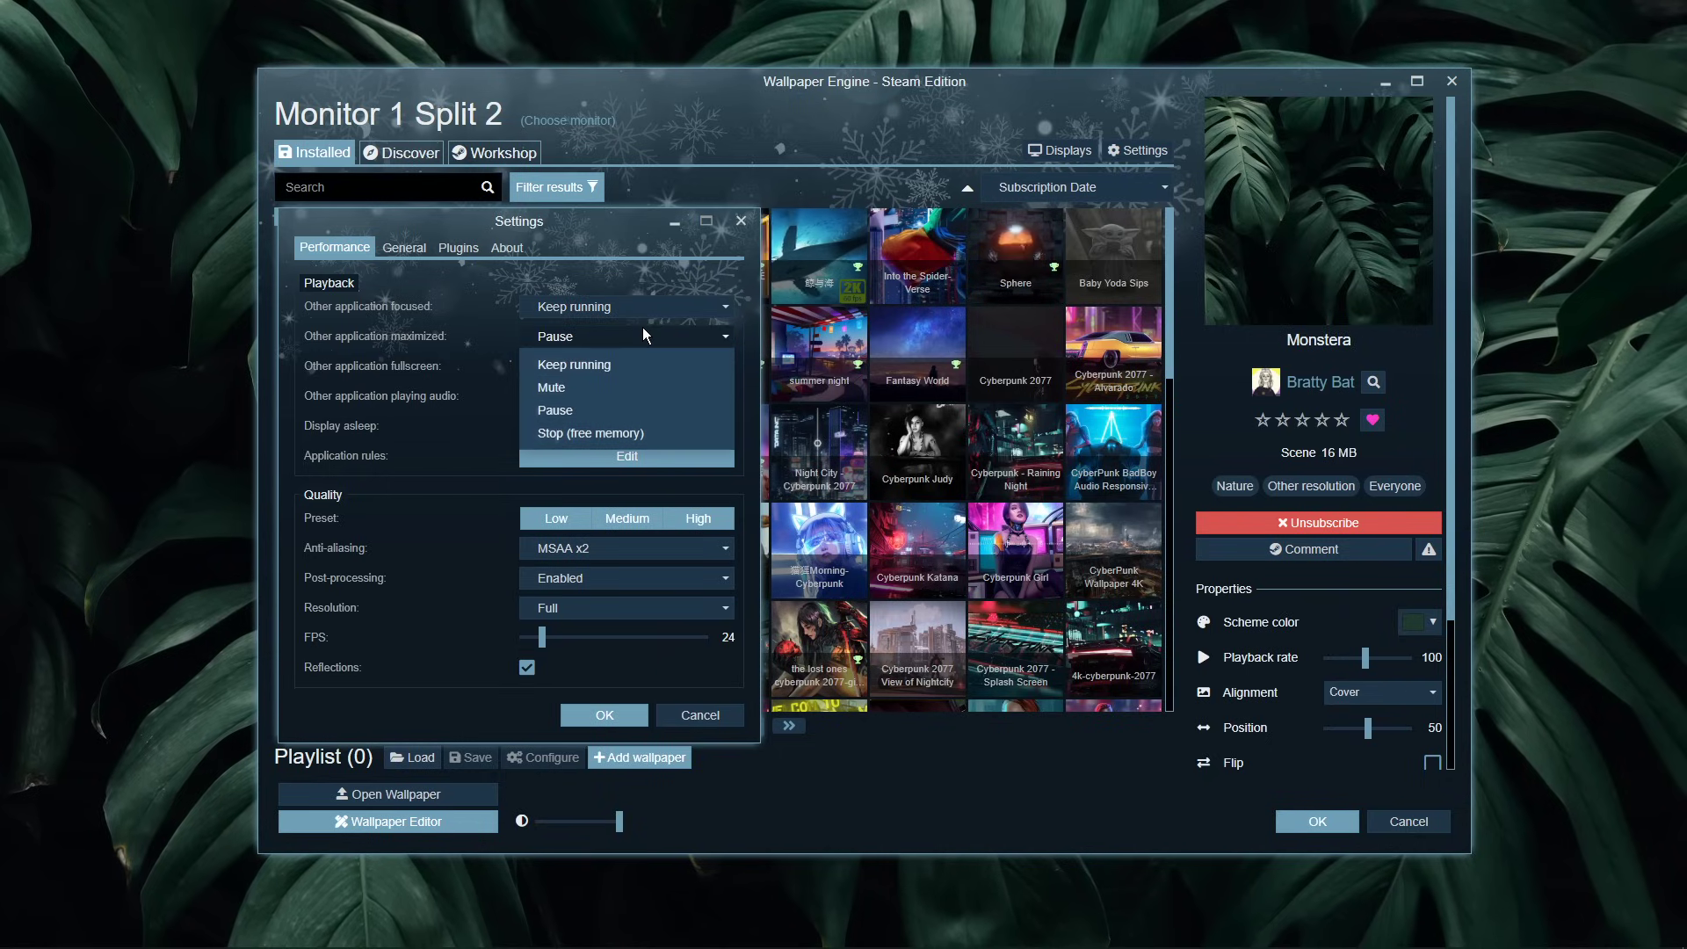
click(615, 409)
click(622, 367)
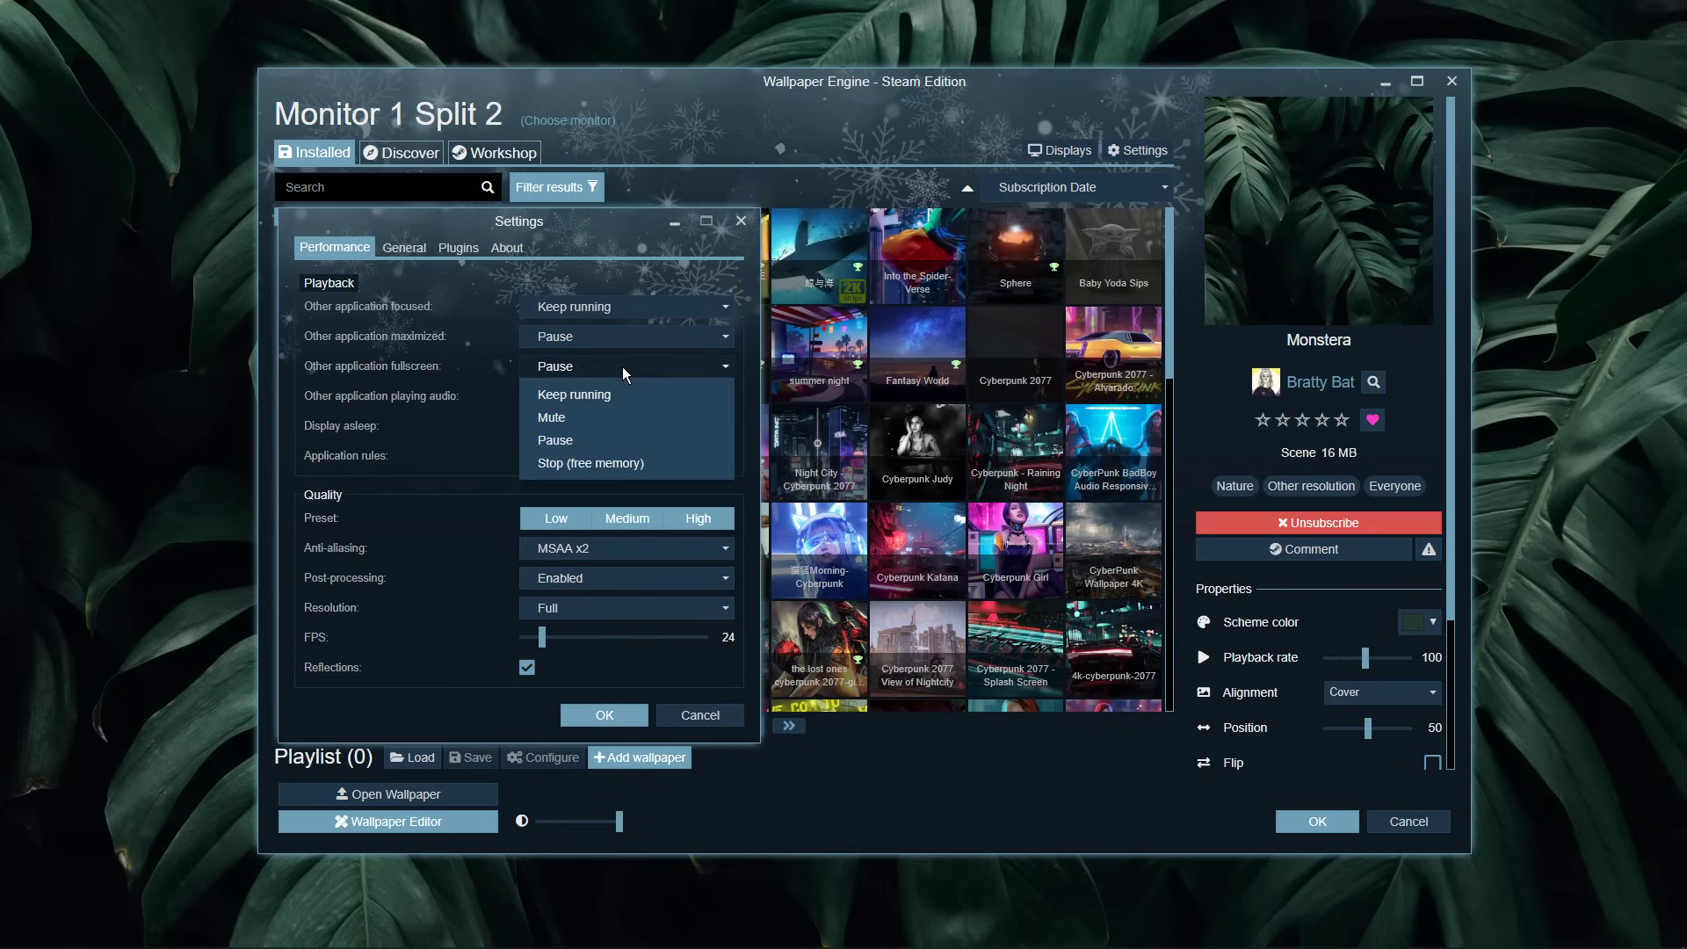
click(605, 440)
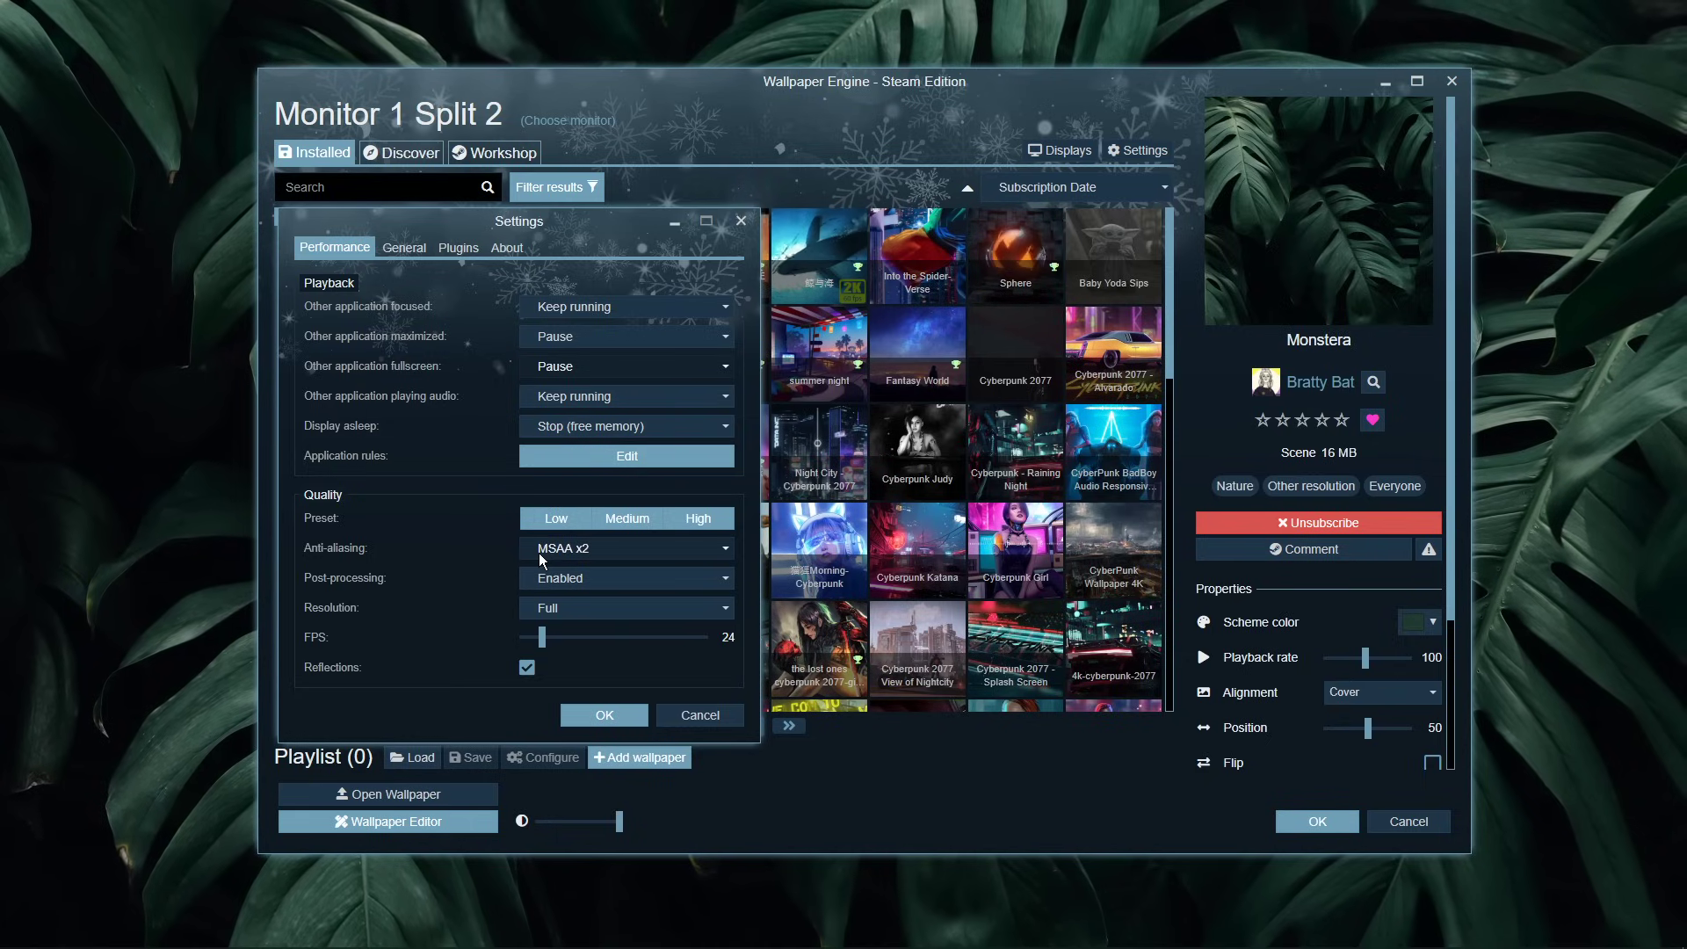
Step: Keep MSAA x2 anti-aliasing, Enabled post-processing and Full resolution, then view General settings
click(540, 552)
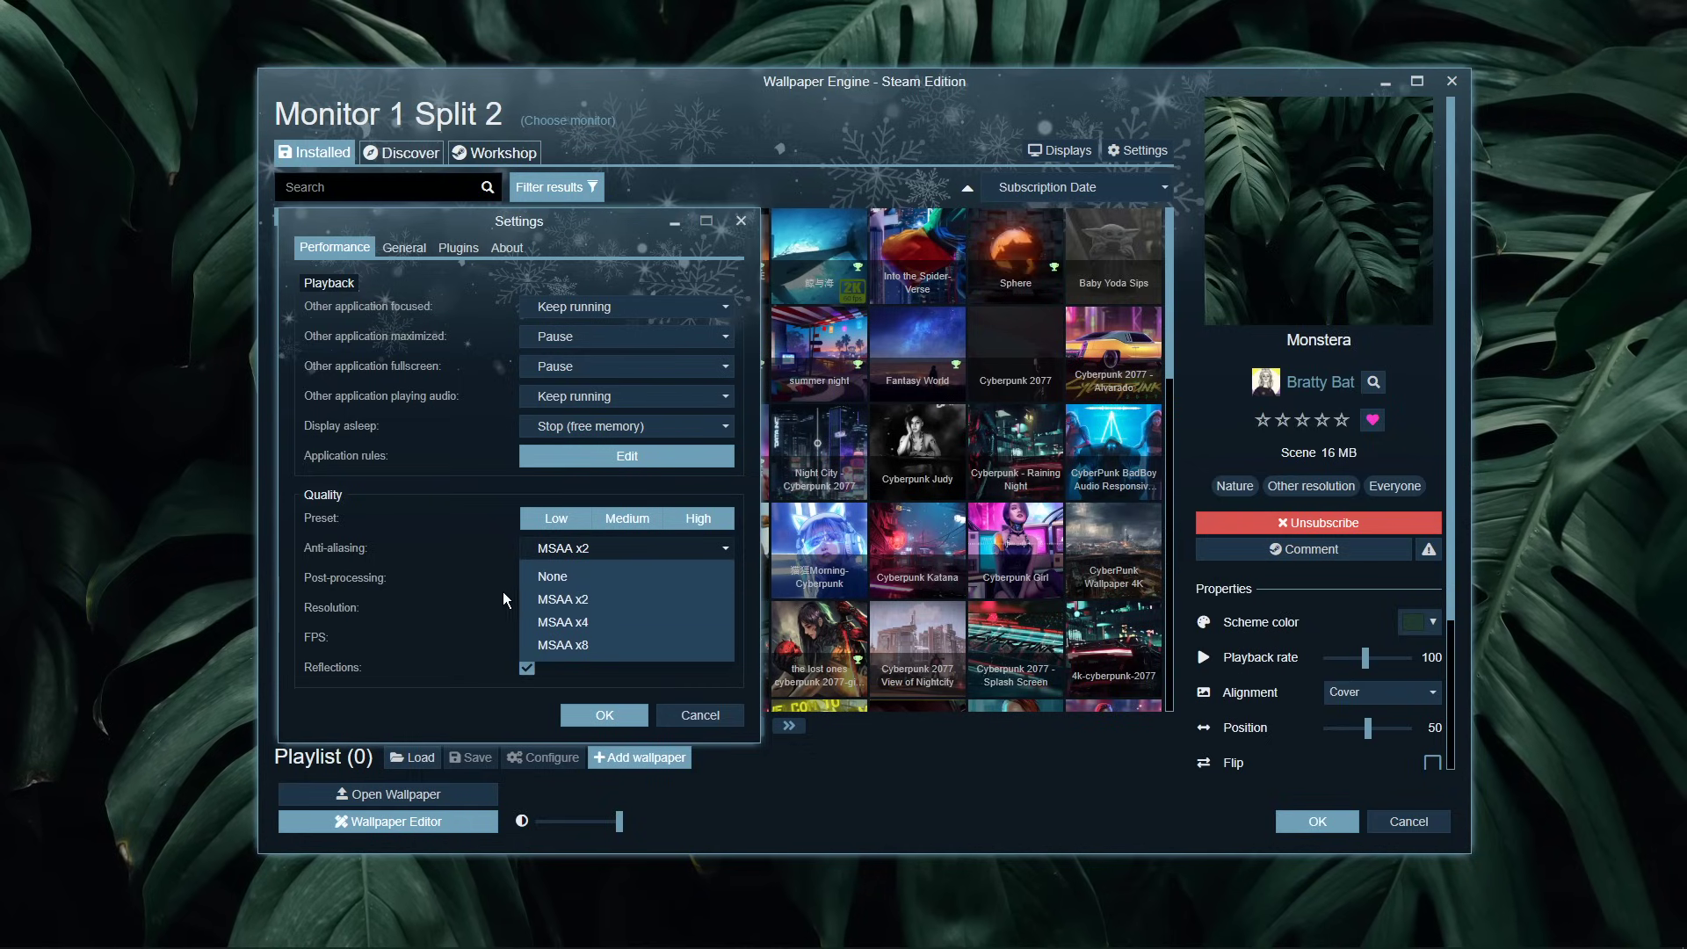
click(479, 587)
click(562, 577)
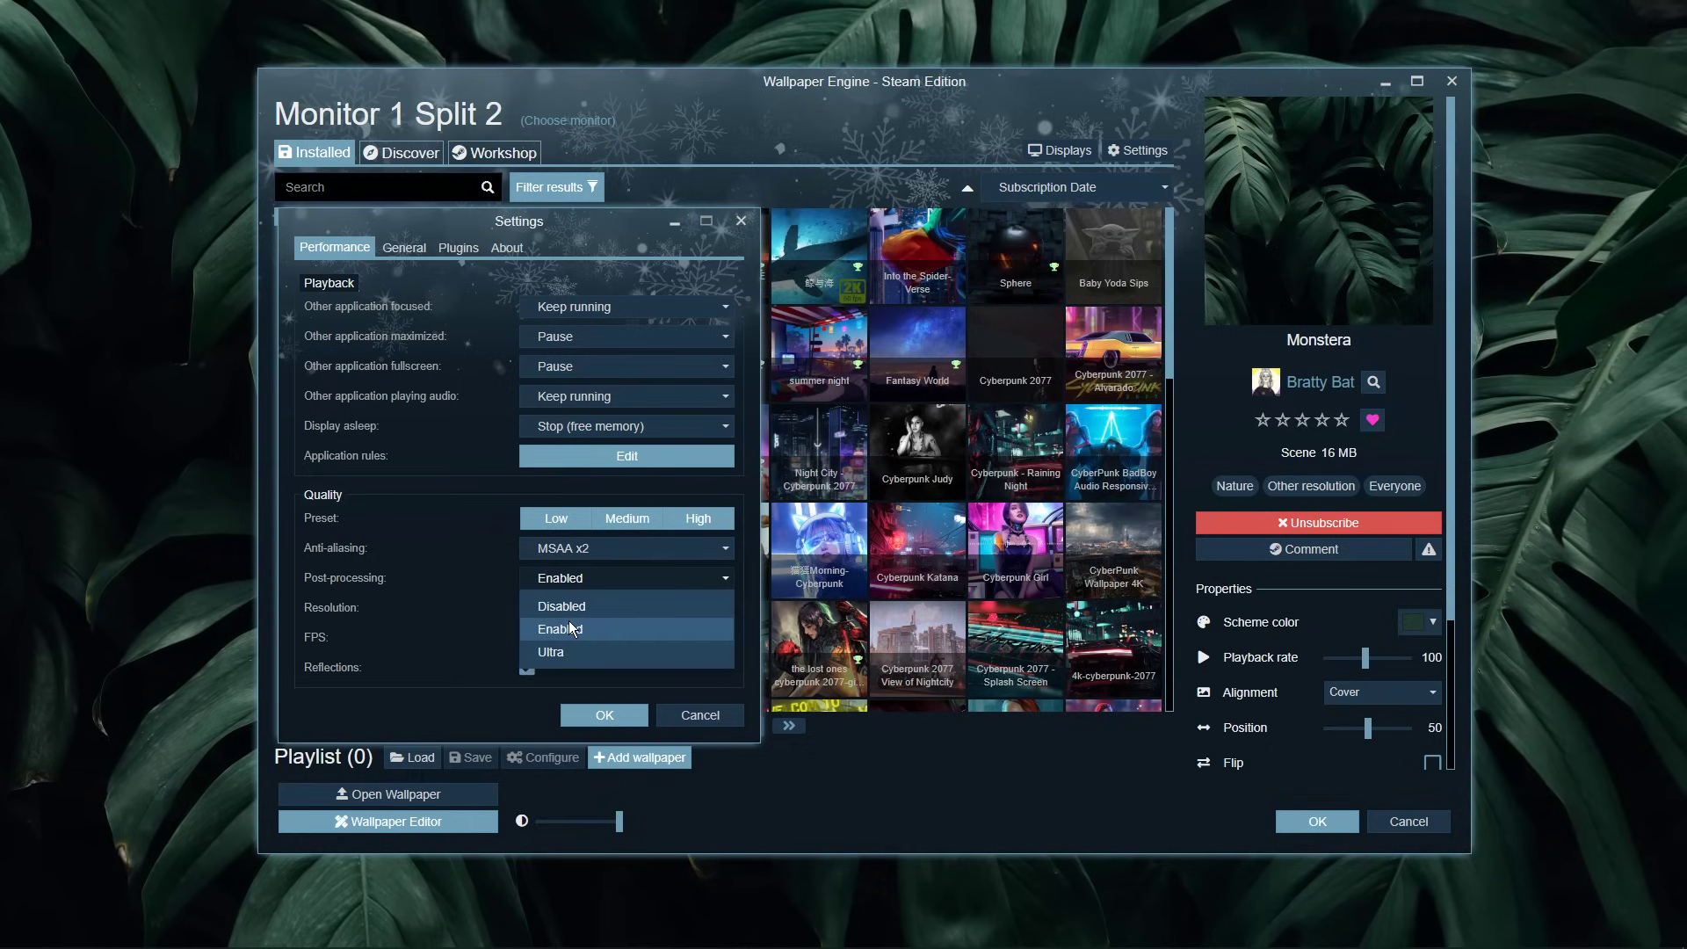
click(479, 623)
click(534, 612)
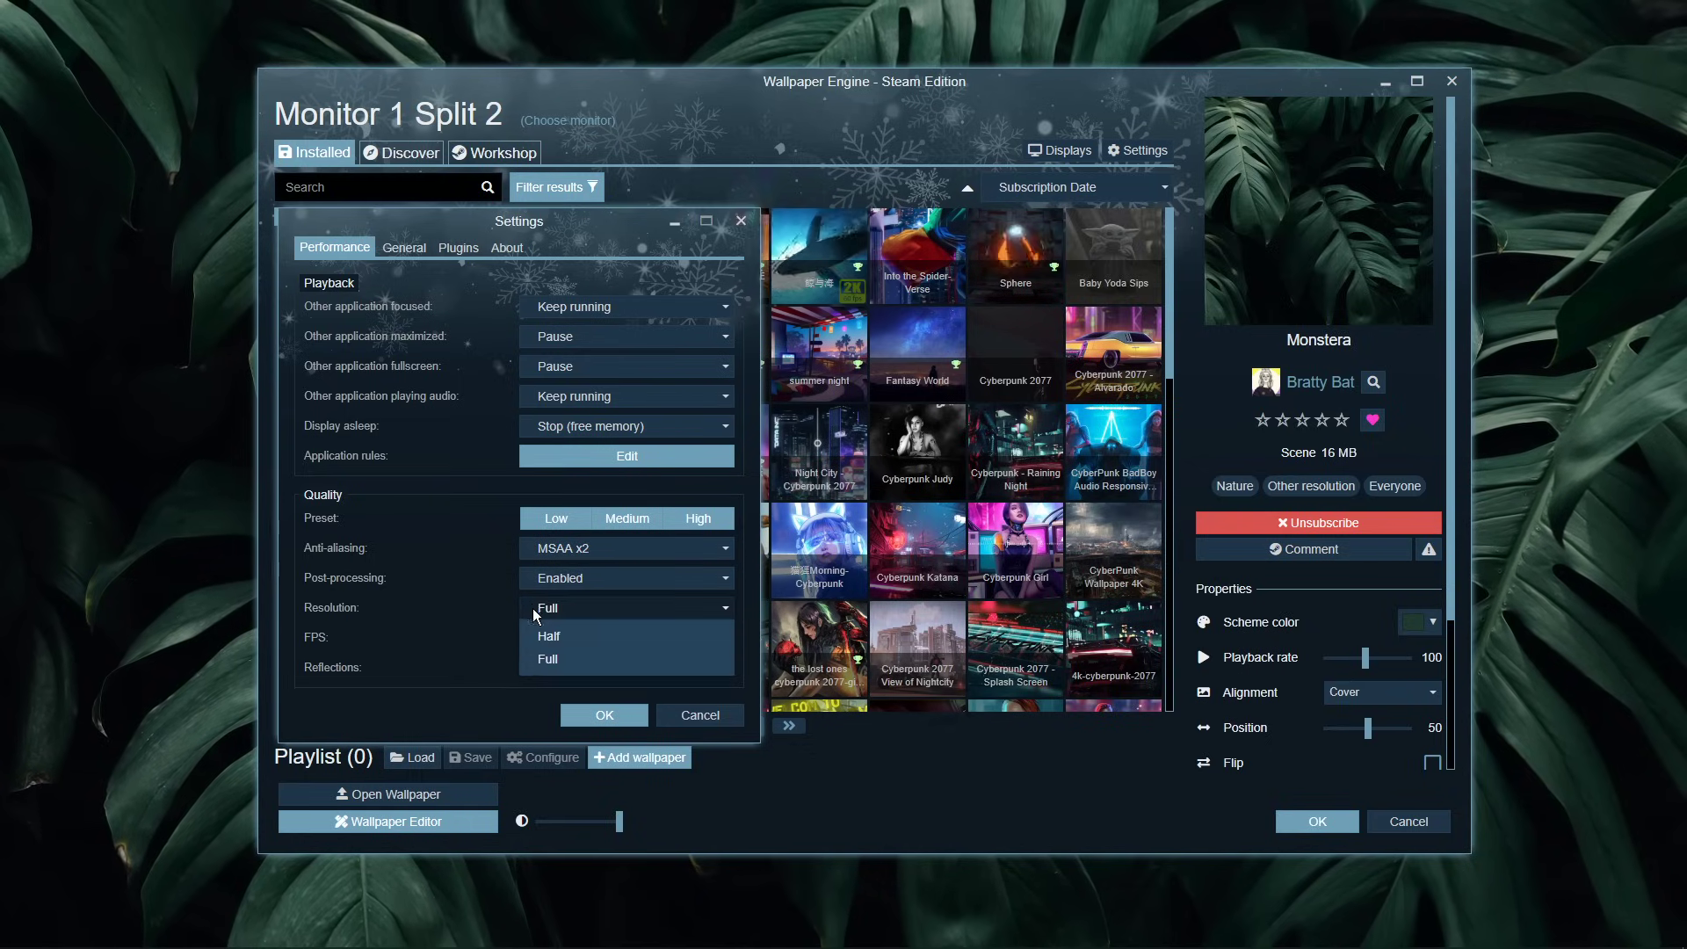
click(539, 661)
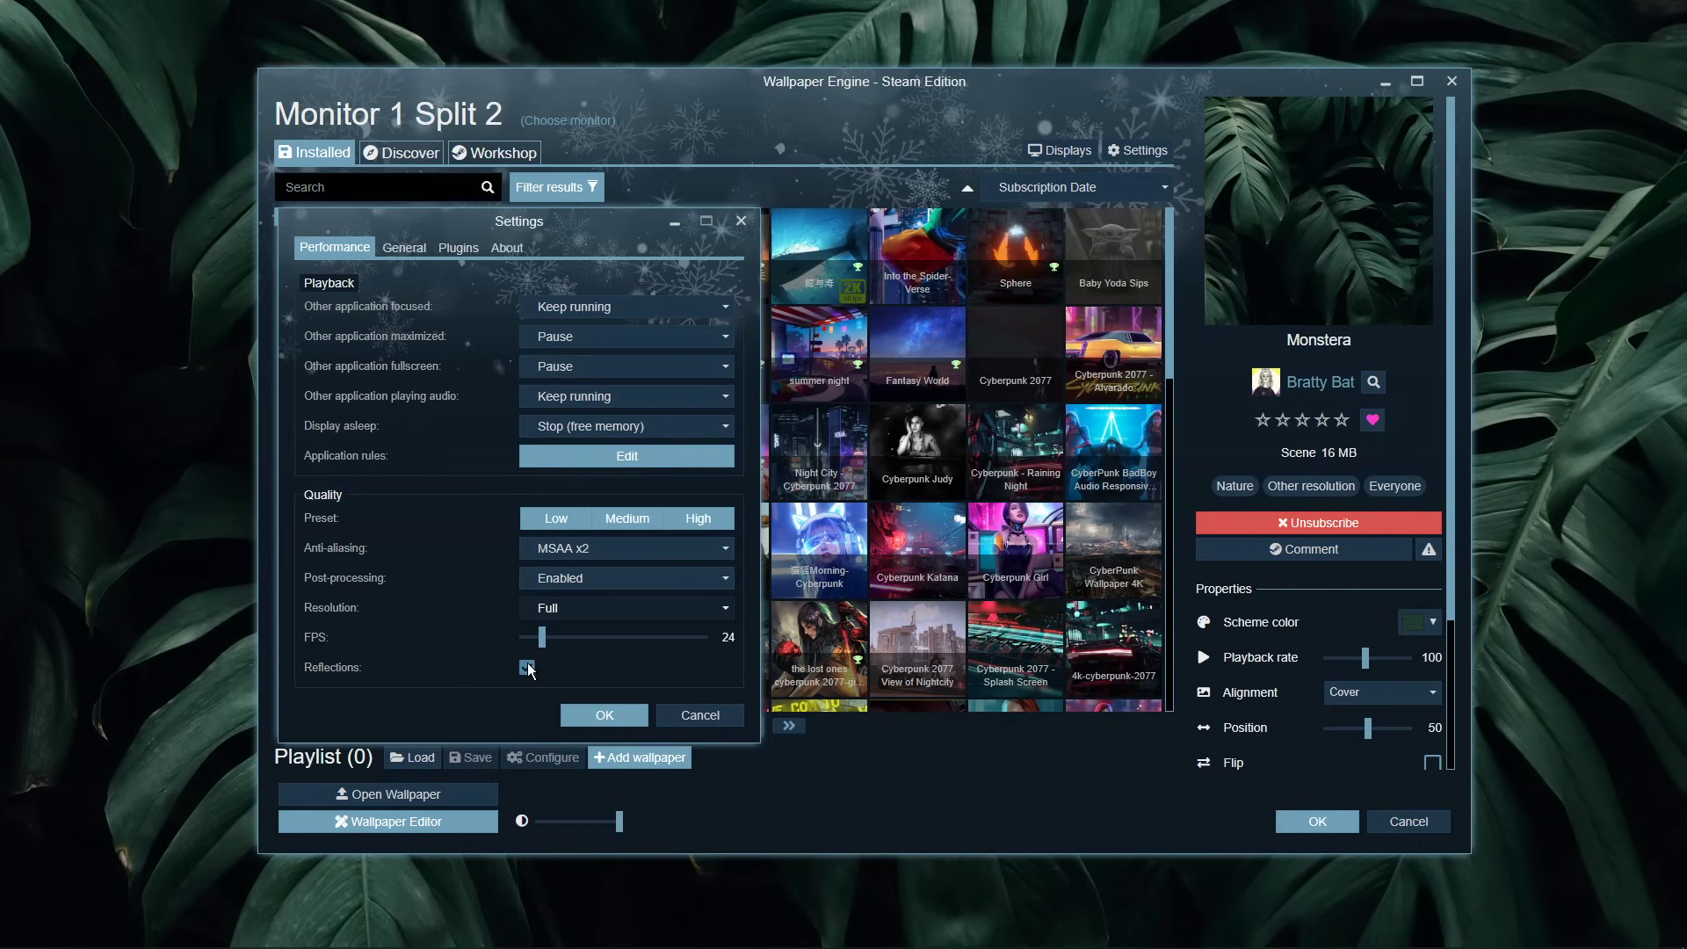
click(416, 249)
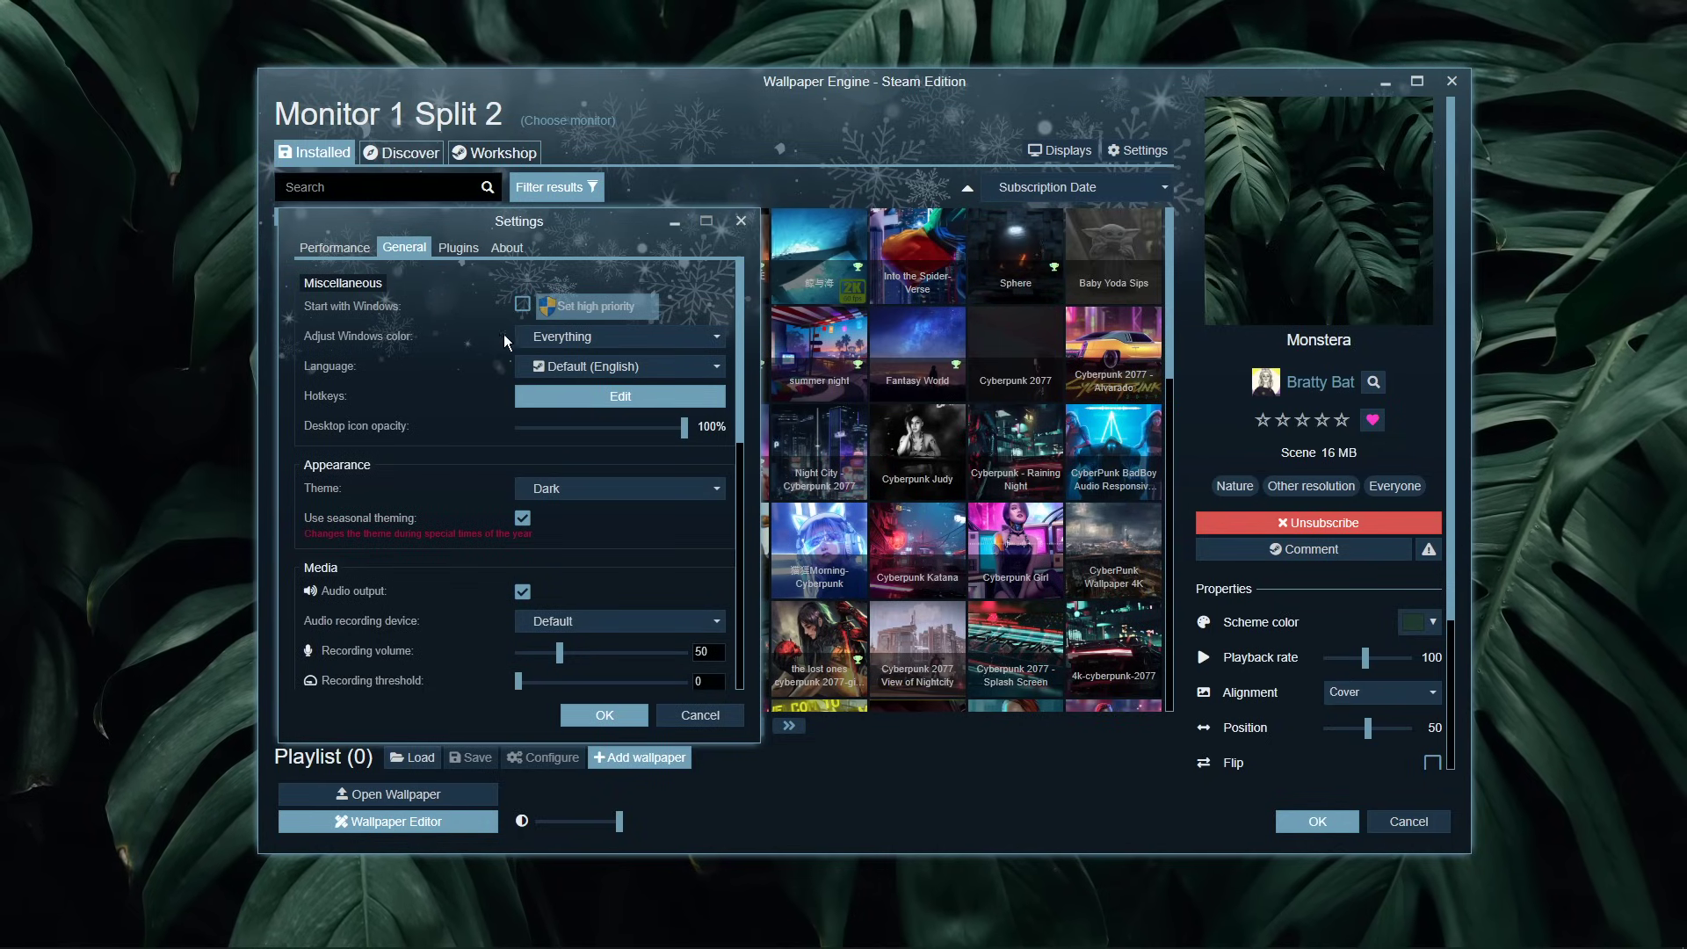
Step: Scroll the General settings down to Advanced Options, then close Settings with OK
scroll(480, 404, down, 5)
scroll(480, 410, down, 1)
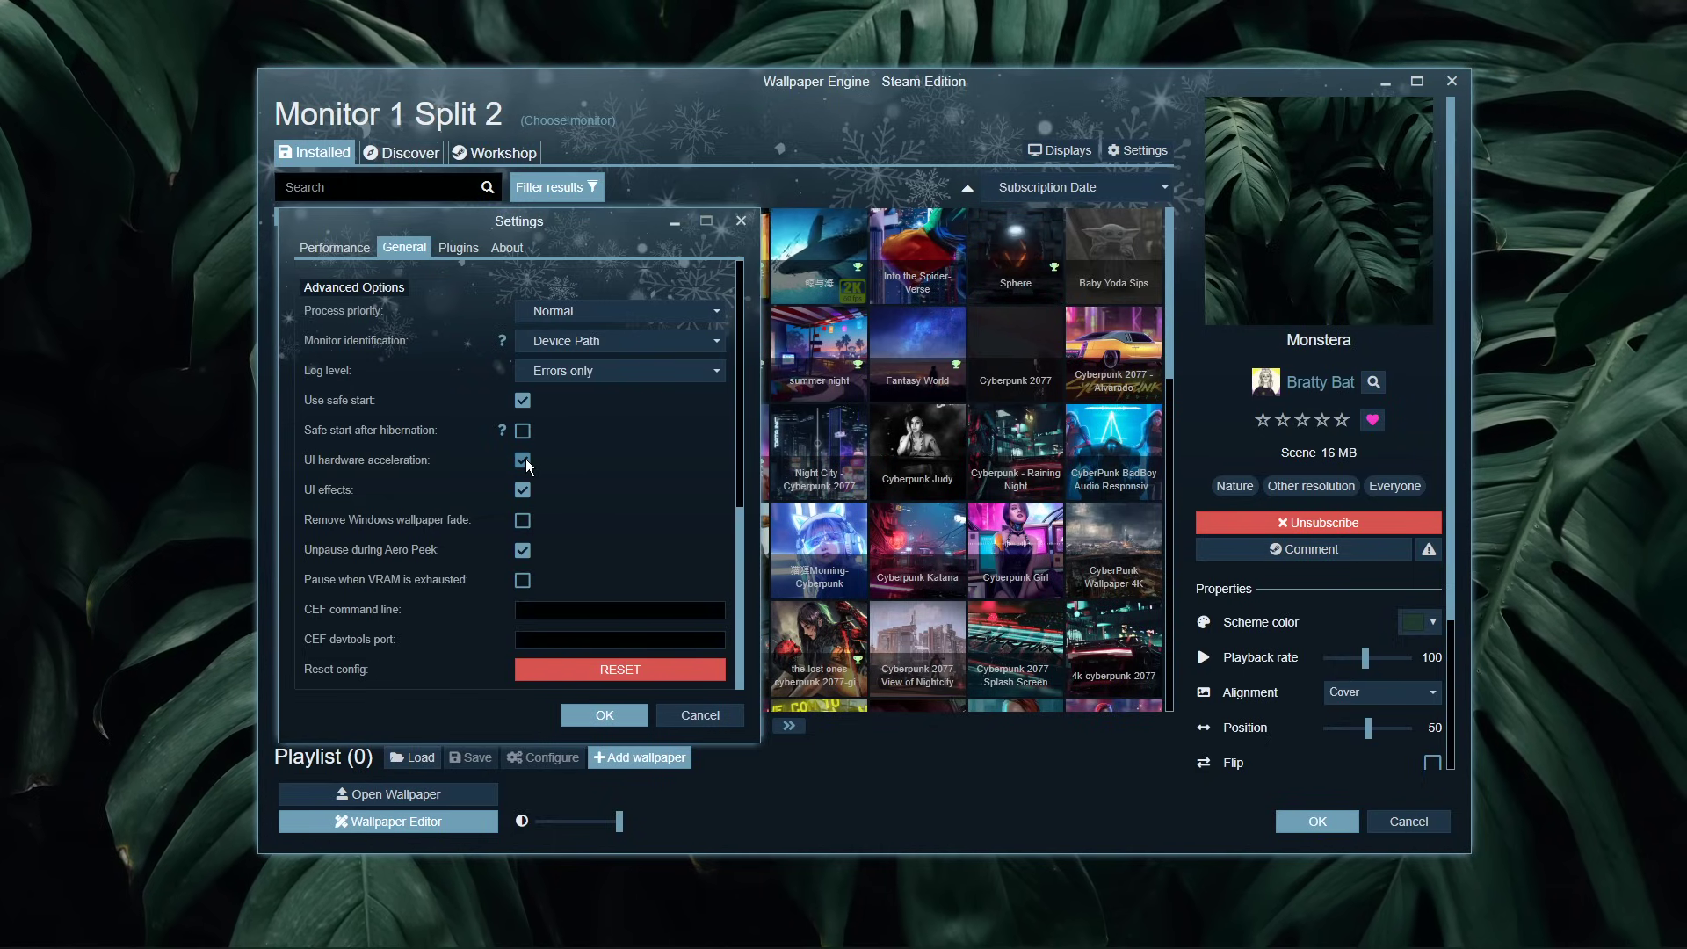
click(580, 715)
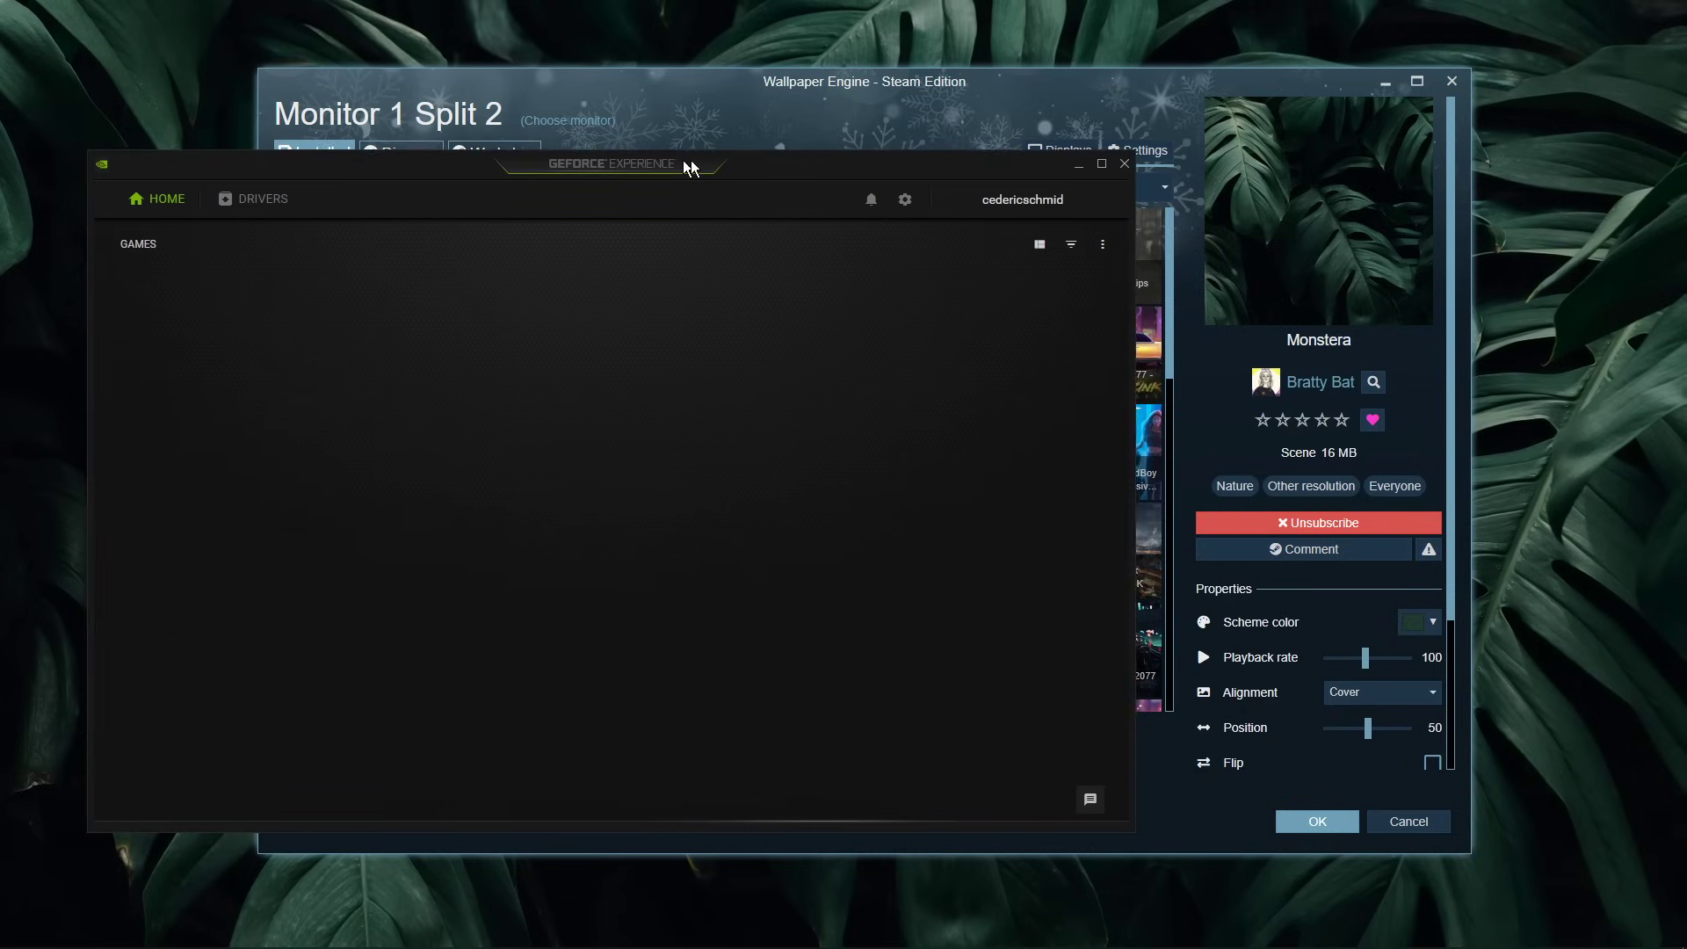
Step: Move the GeForce Experience window aside and view its DRIVERS page
drag(705, 167, 964, 143)
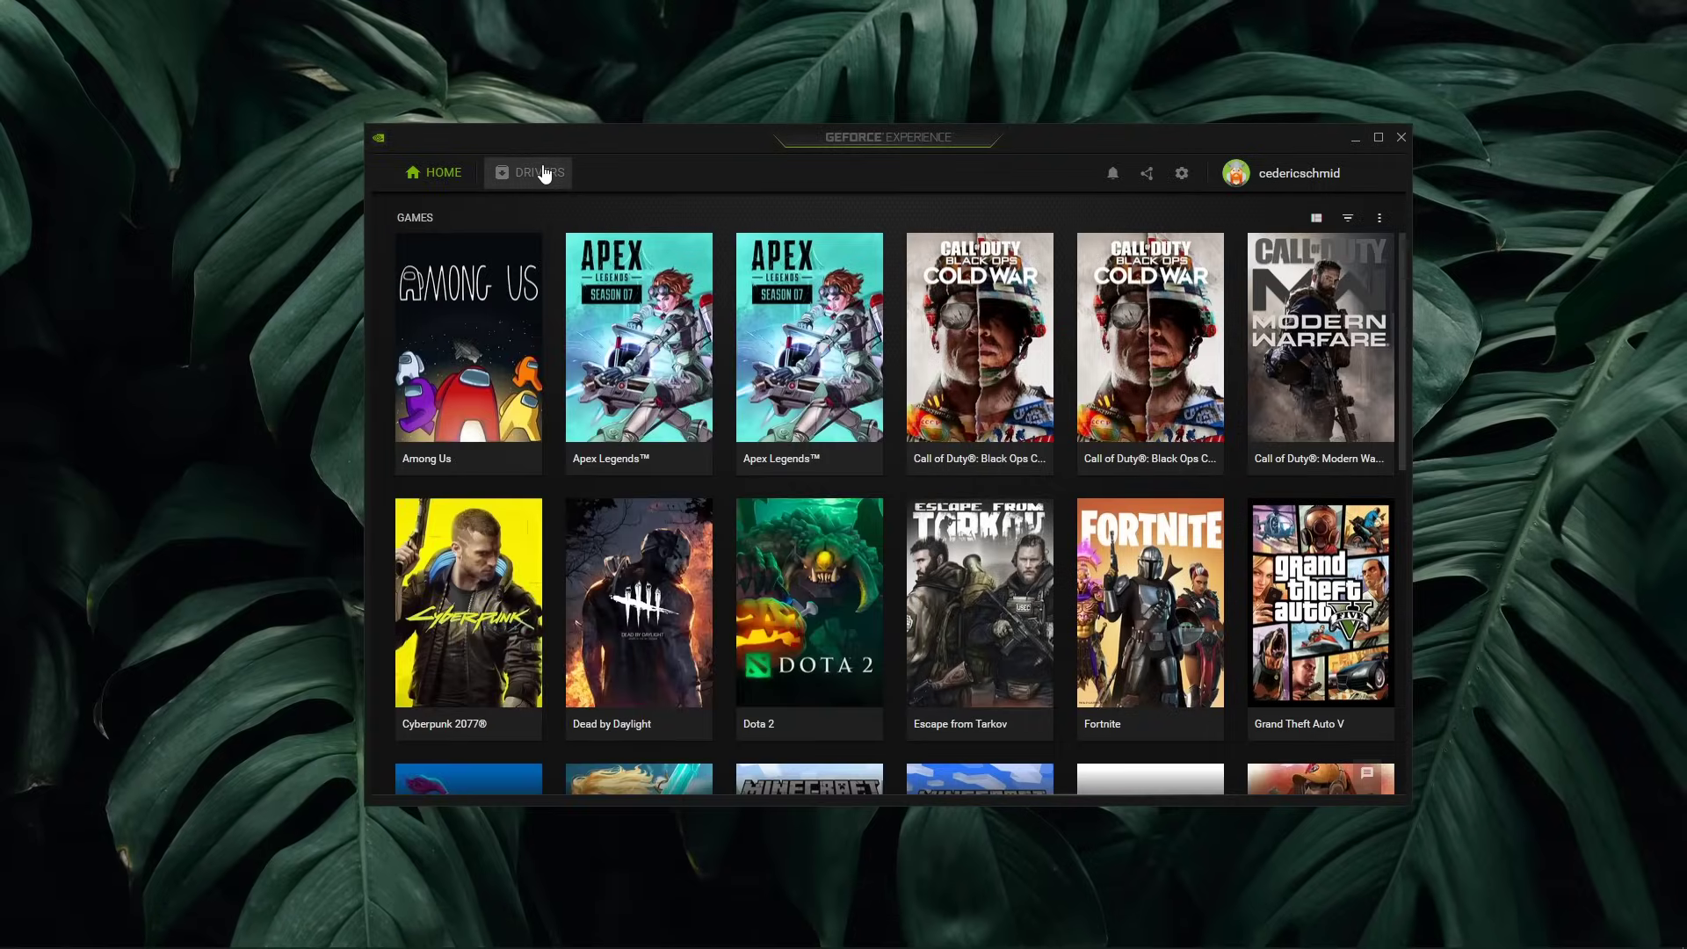
click(543, 172)
drag(904, 145, 973, 123)
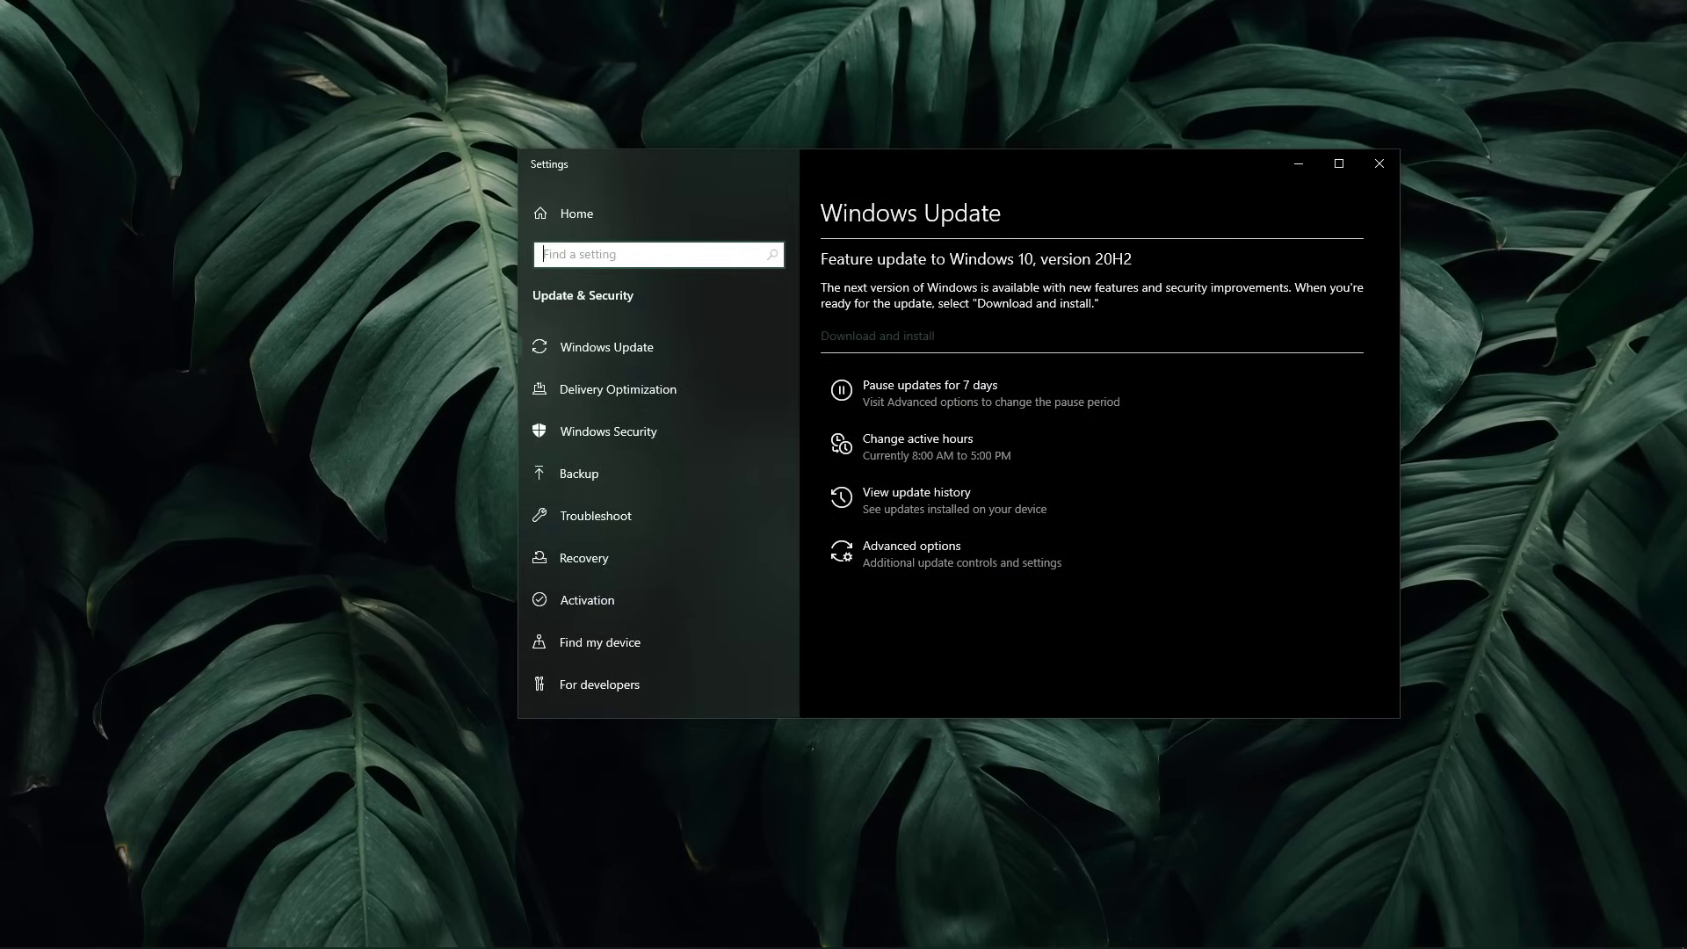
Step: Start a Windows Update check for updates in Settings
drag(1014, 158, 916, 187)
click(786, 346)
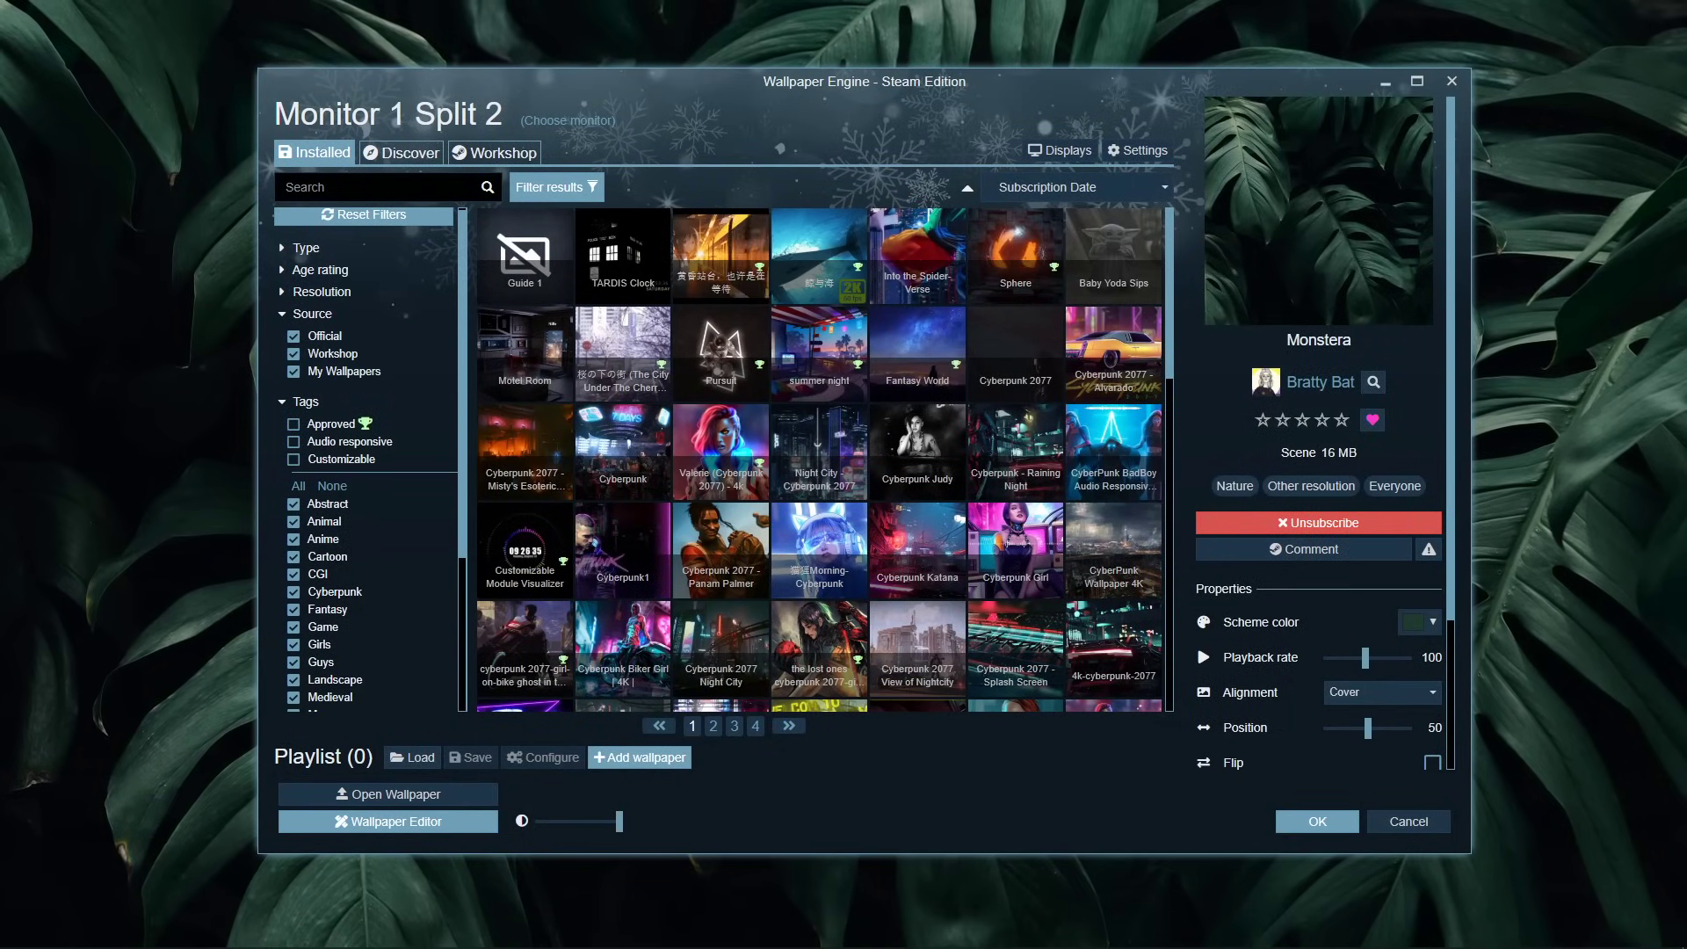
Step: Collapse the filter sidebar and scroll the Monstera properties panel down to Your Presets
click(581, 192)
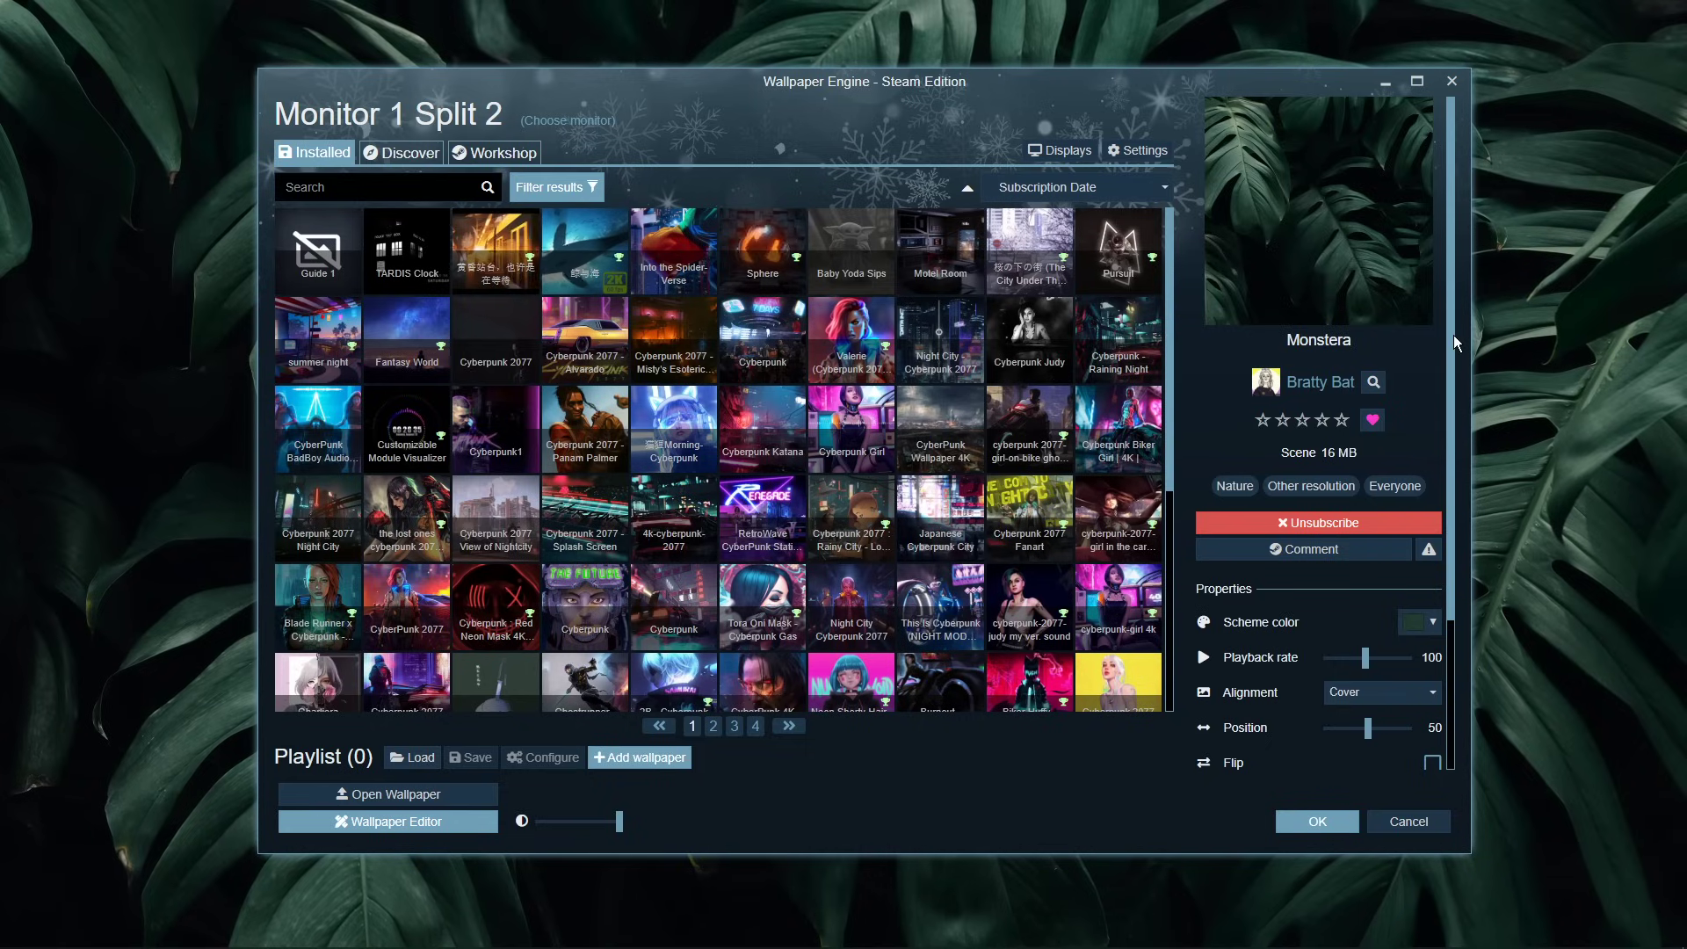
drag(1453, 335, 1452, 381)
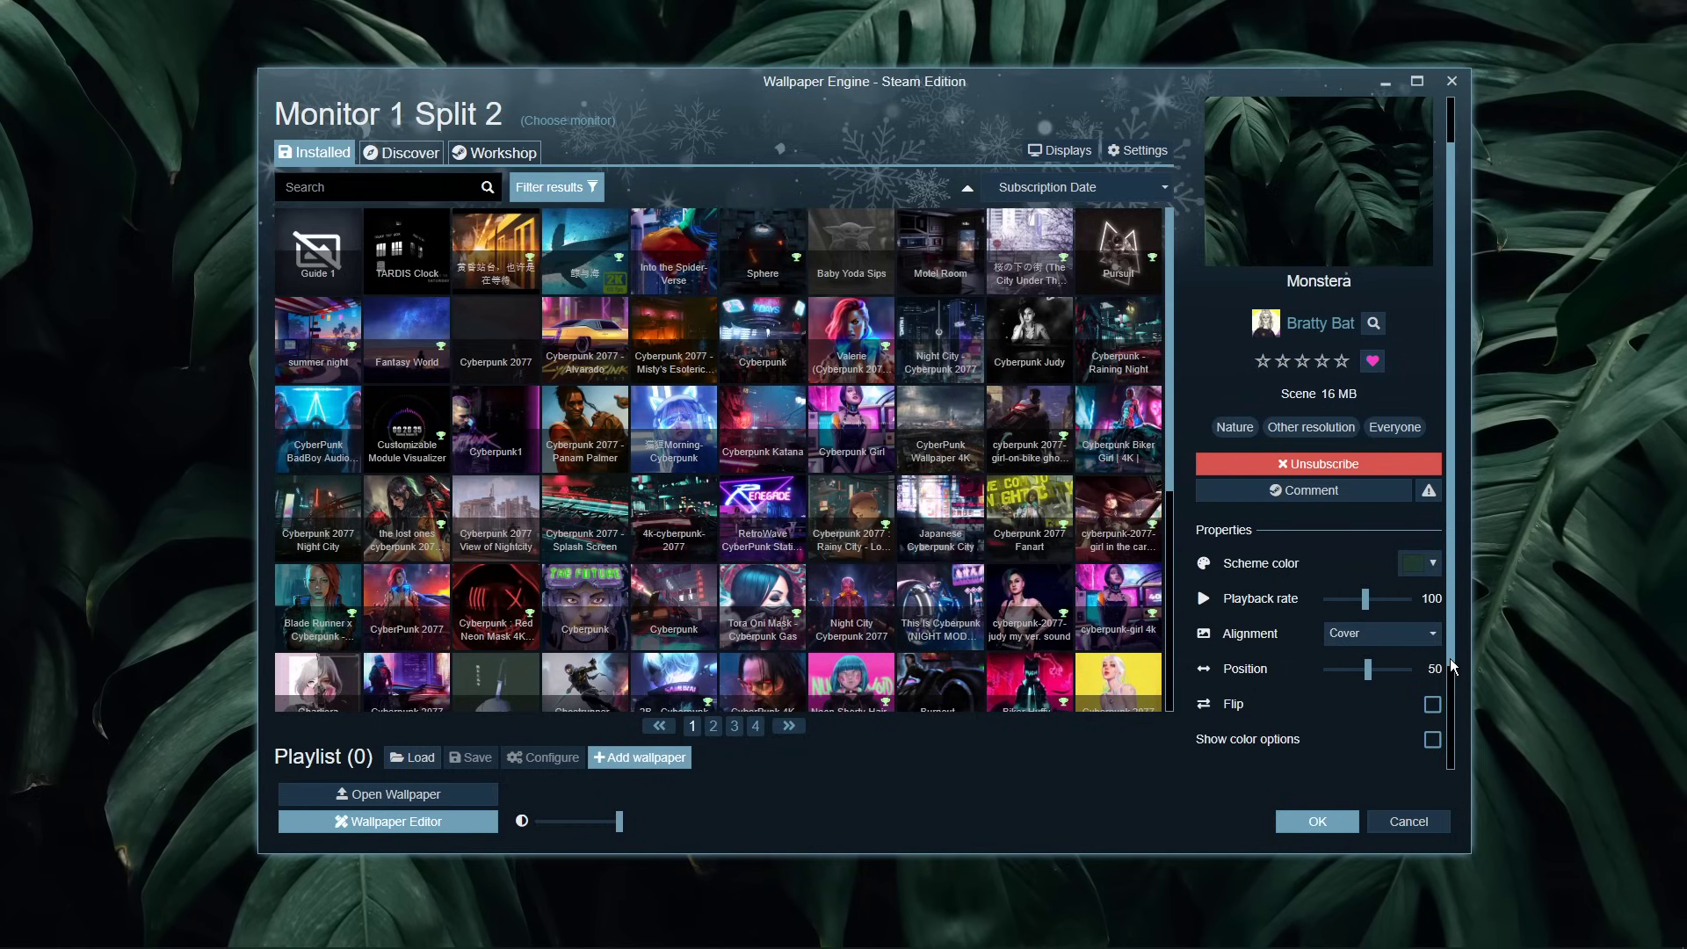
scroll(1454, 685, down, 1)
drag(1454, 707, 1453, 789)
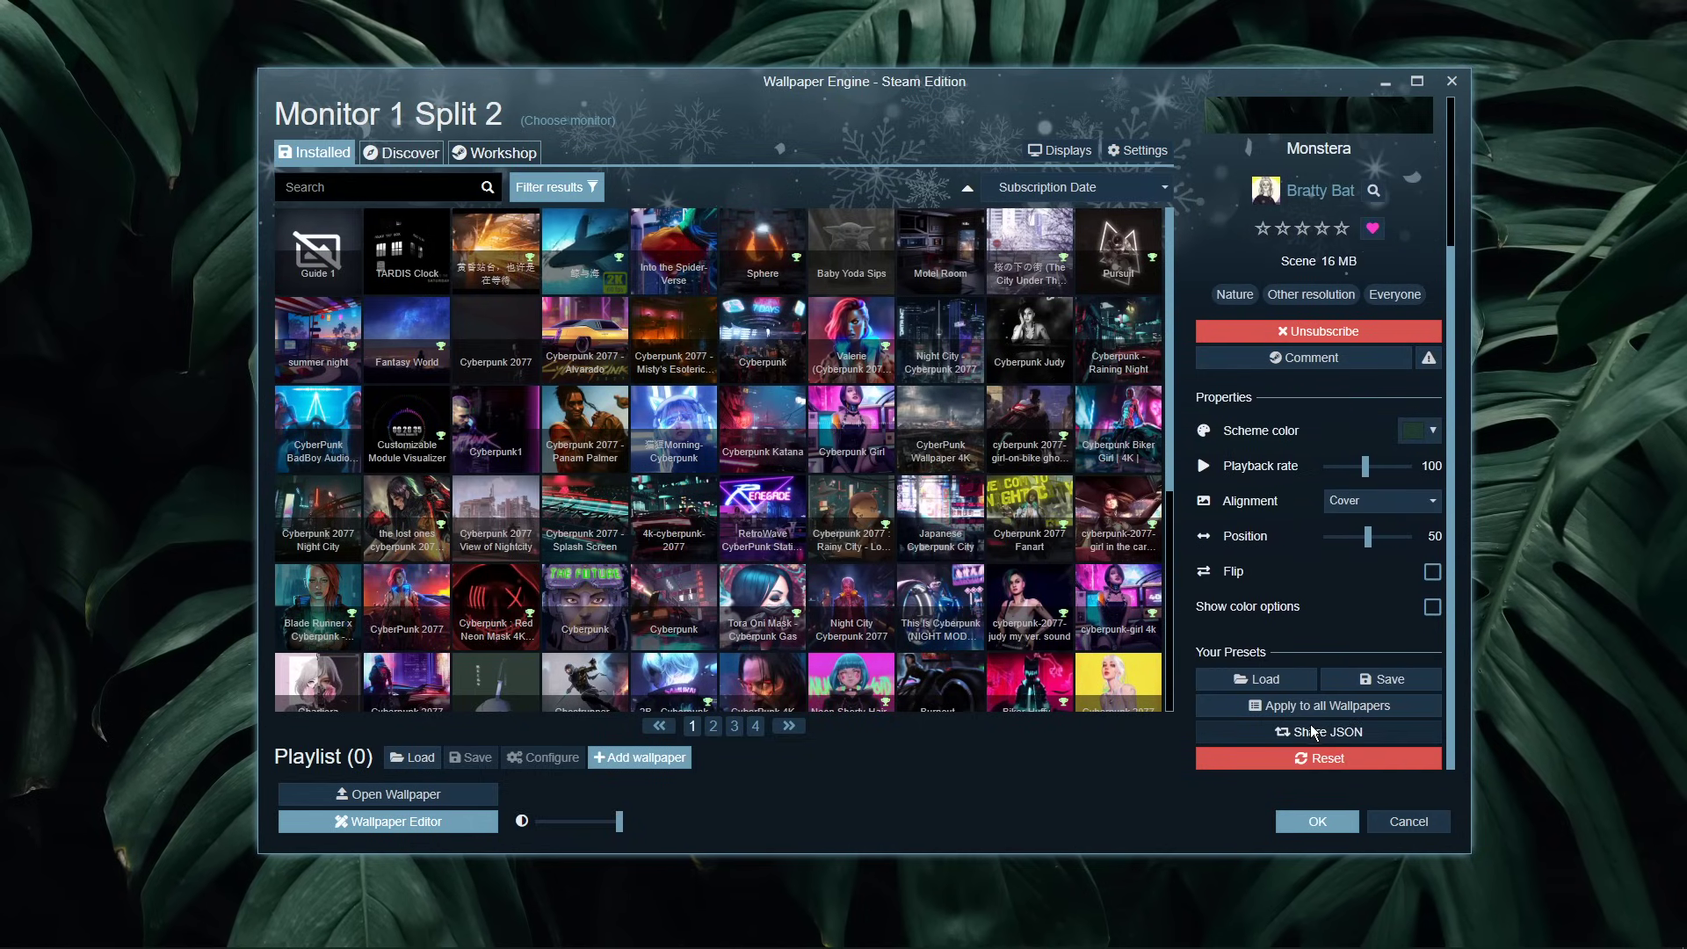
Step: Save the Monstera settings as local preset 'Test', then check the Load list and cancel
click(1345, 682)
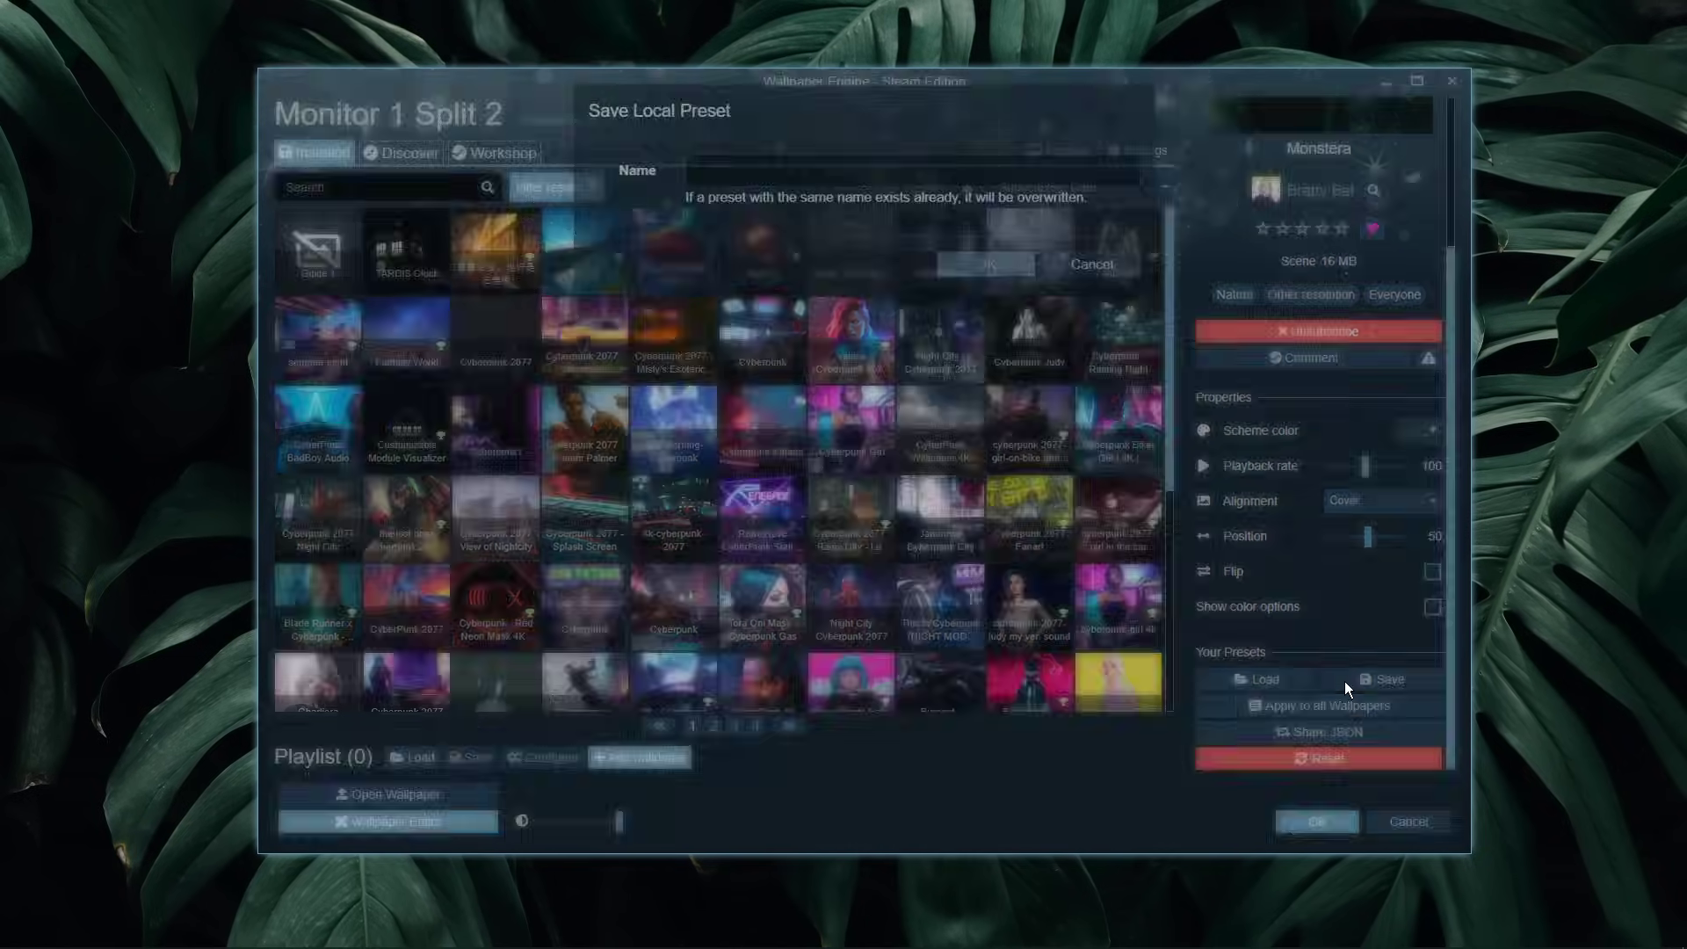
text(test)
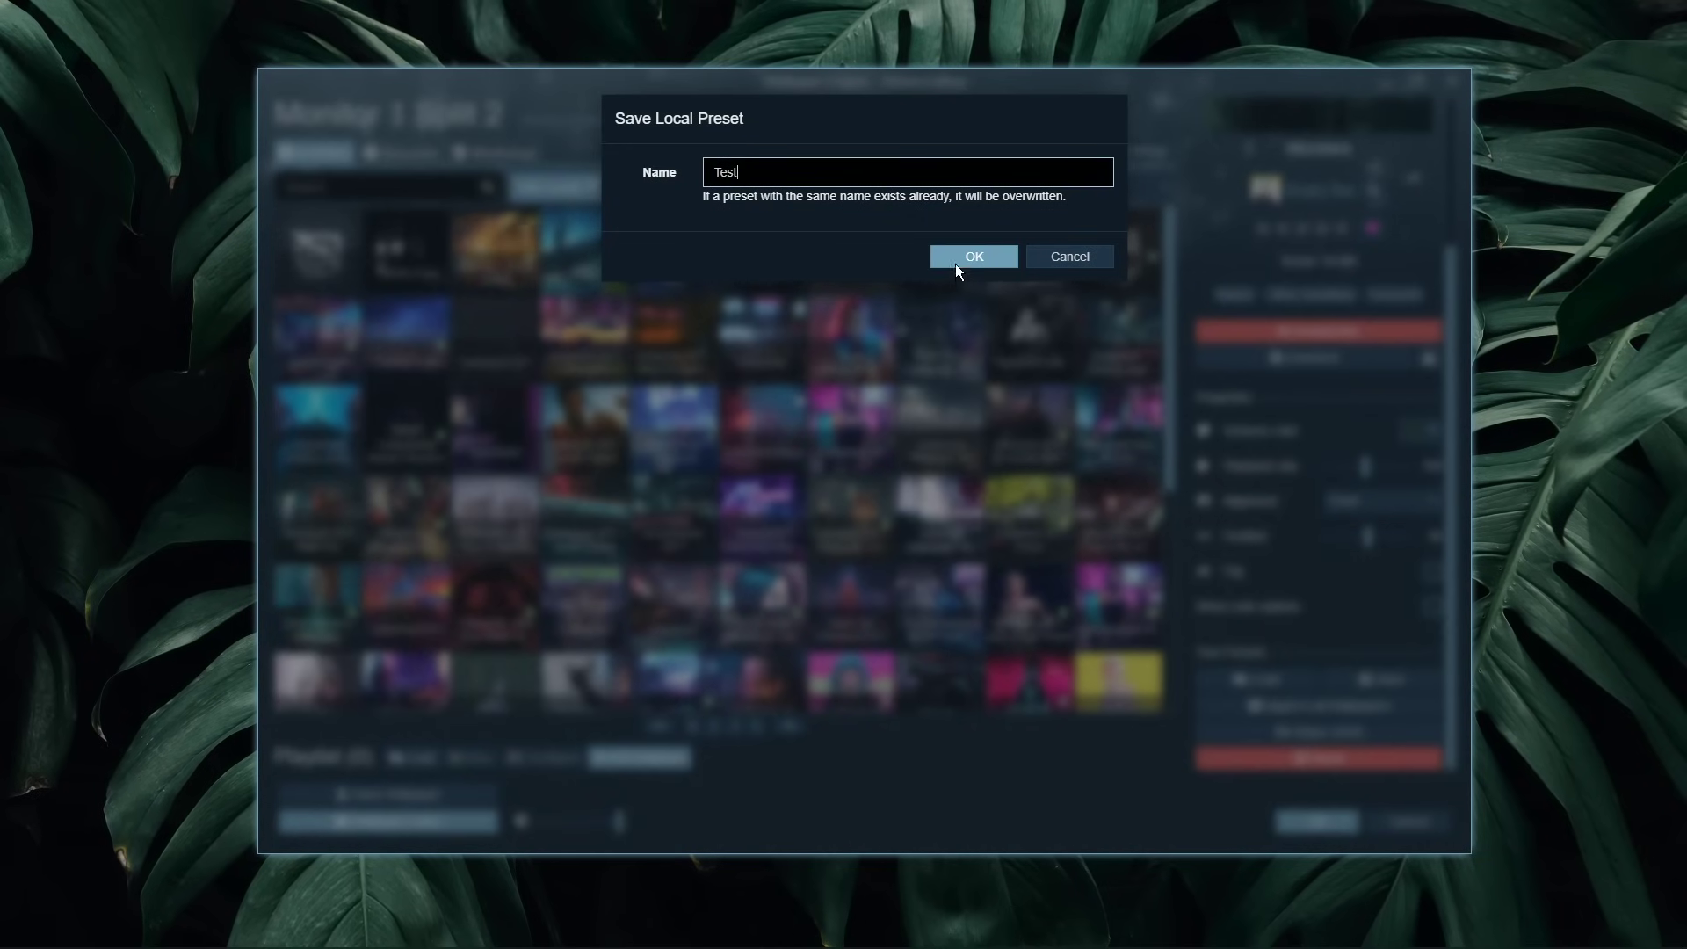
click(959, 257)
click(1252, 682)
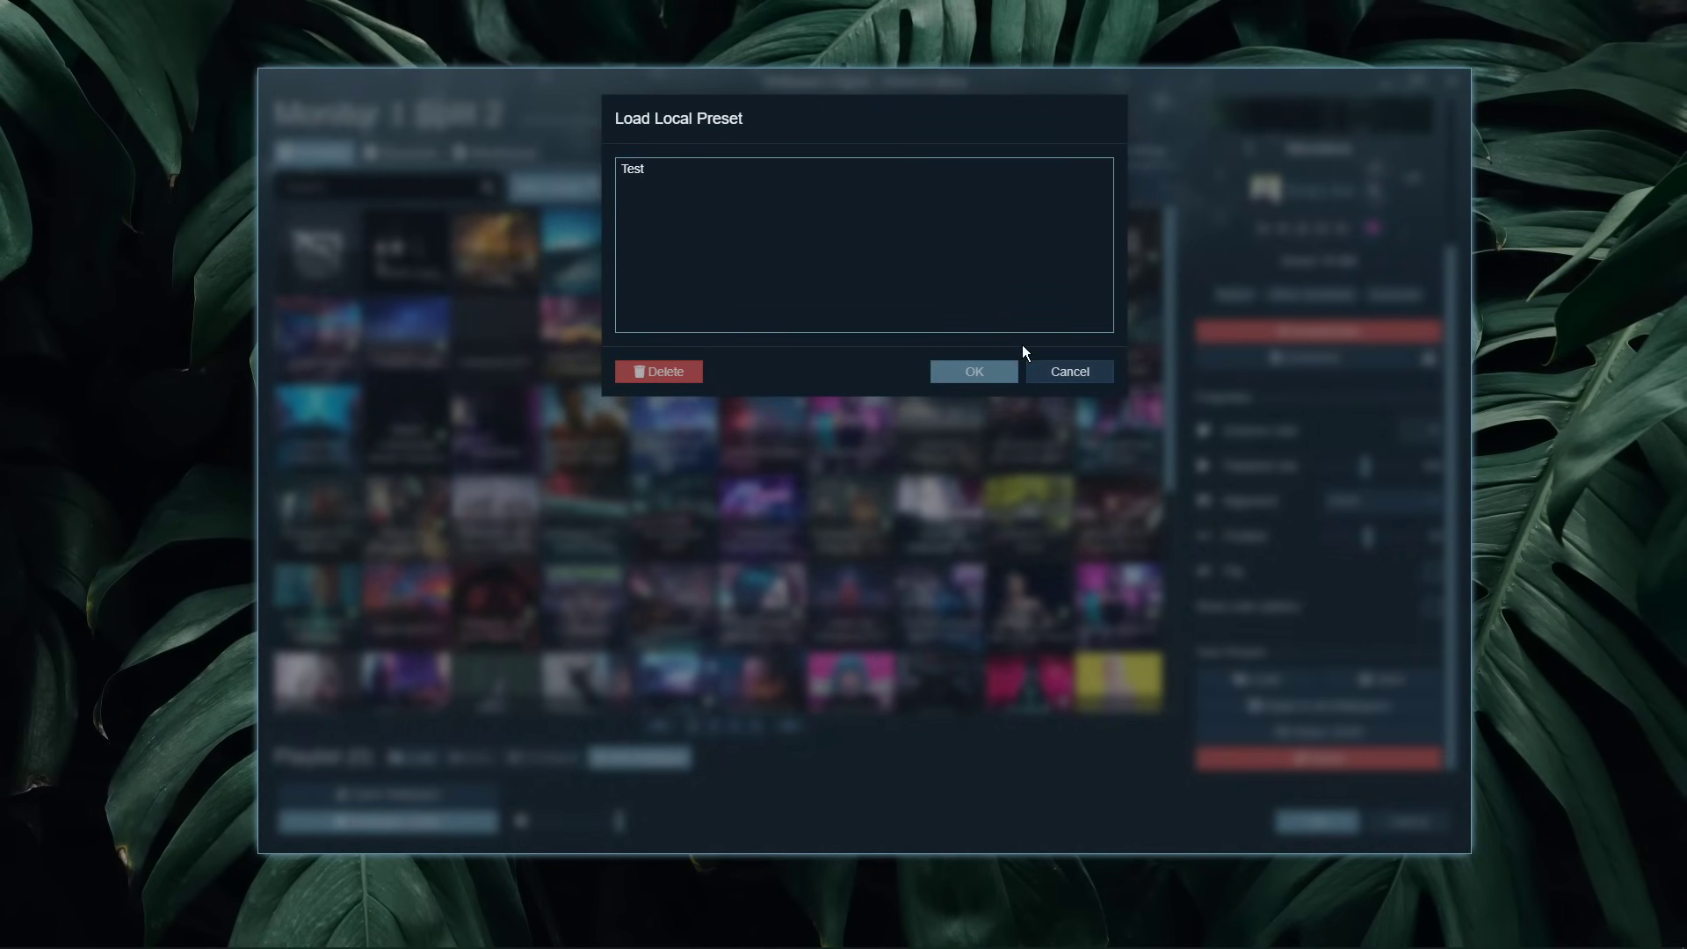
click(1061, 371)
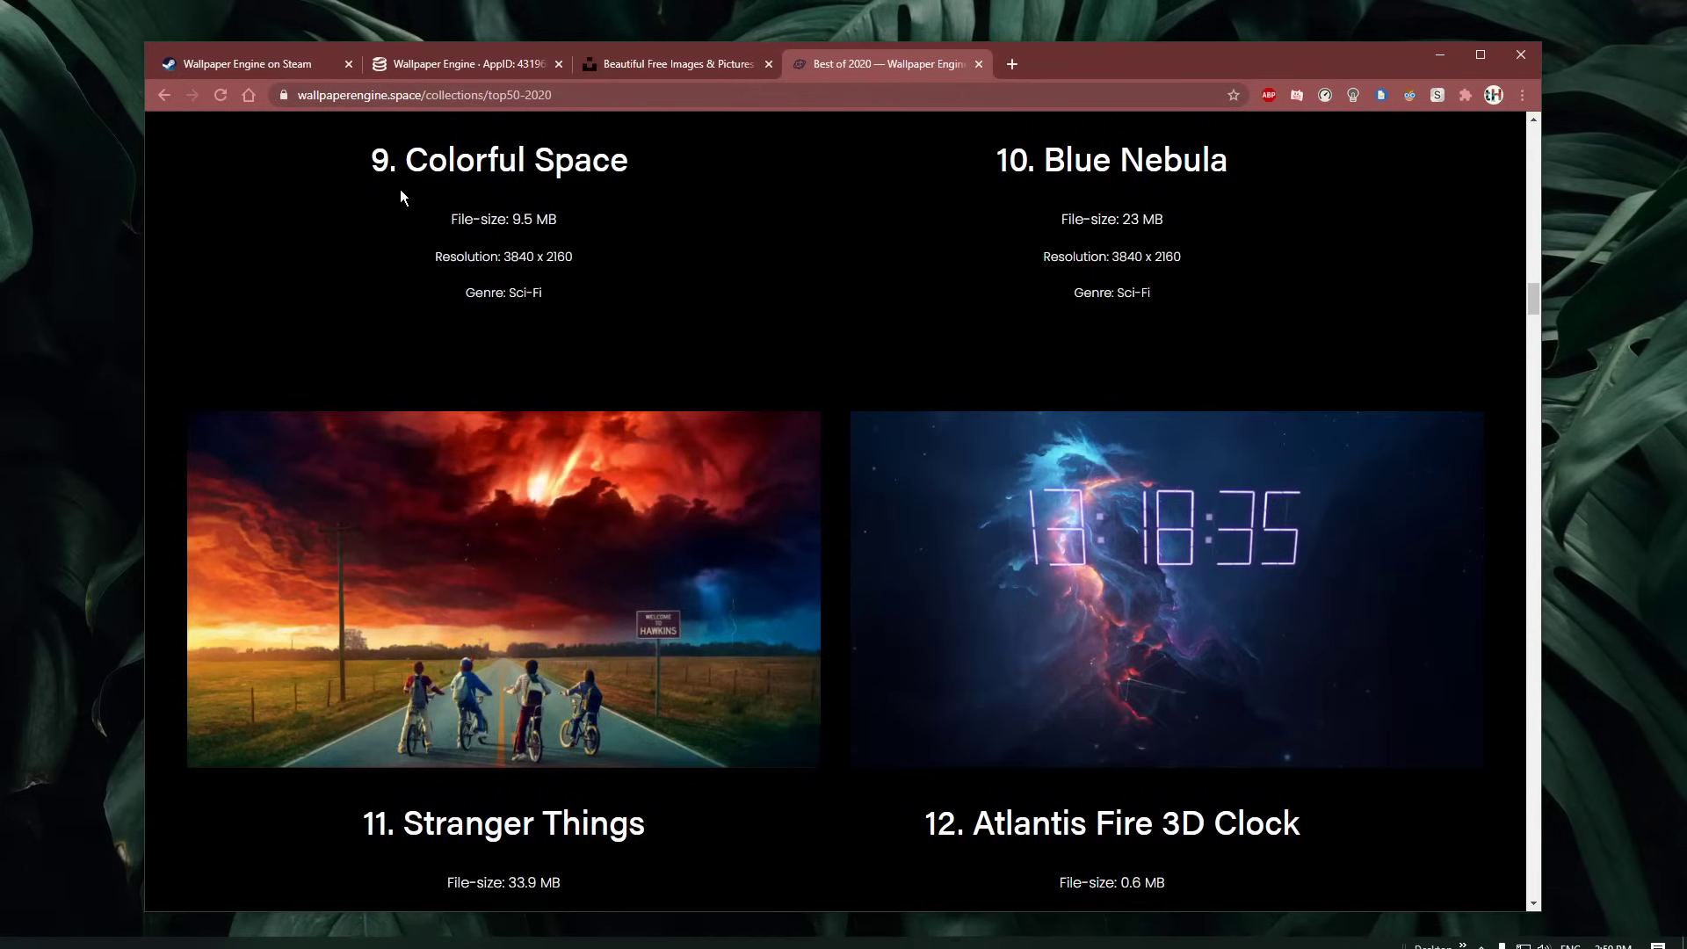
Step: Switch to the Unsplash tab, browse the feed and download the rippled sand-dune photo
click(689, 66)
drag(1052, 52, 1069, 30)
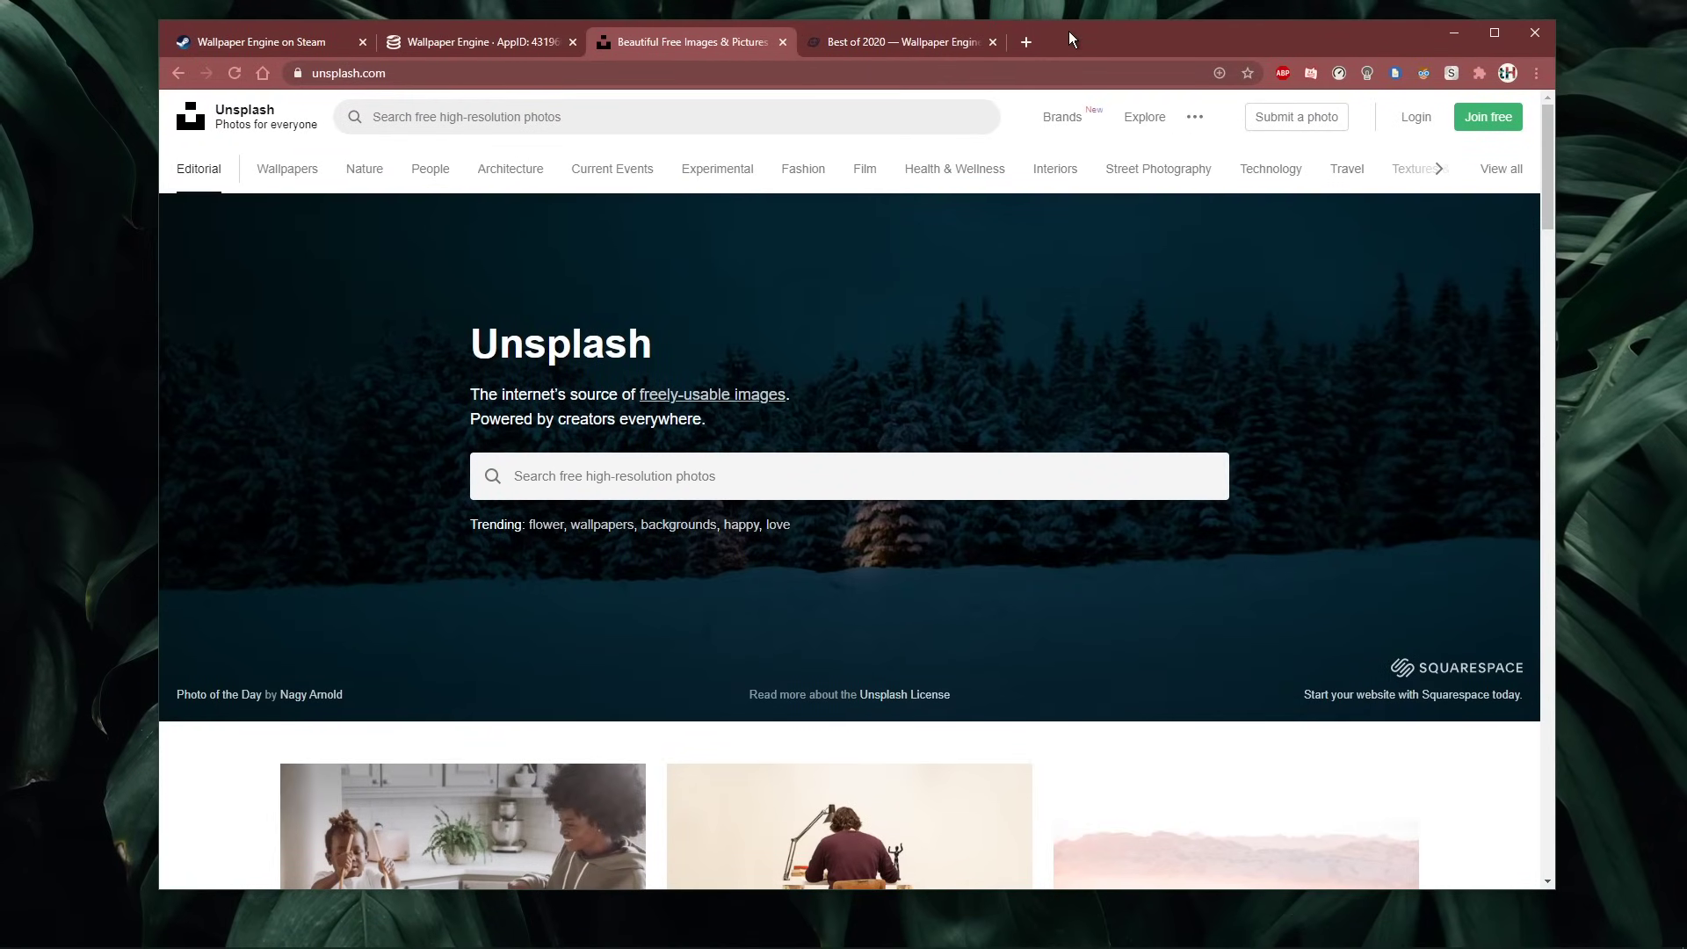
middle_click(239, 323)
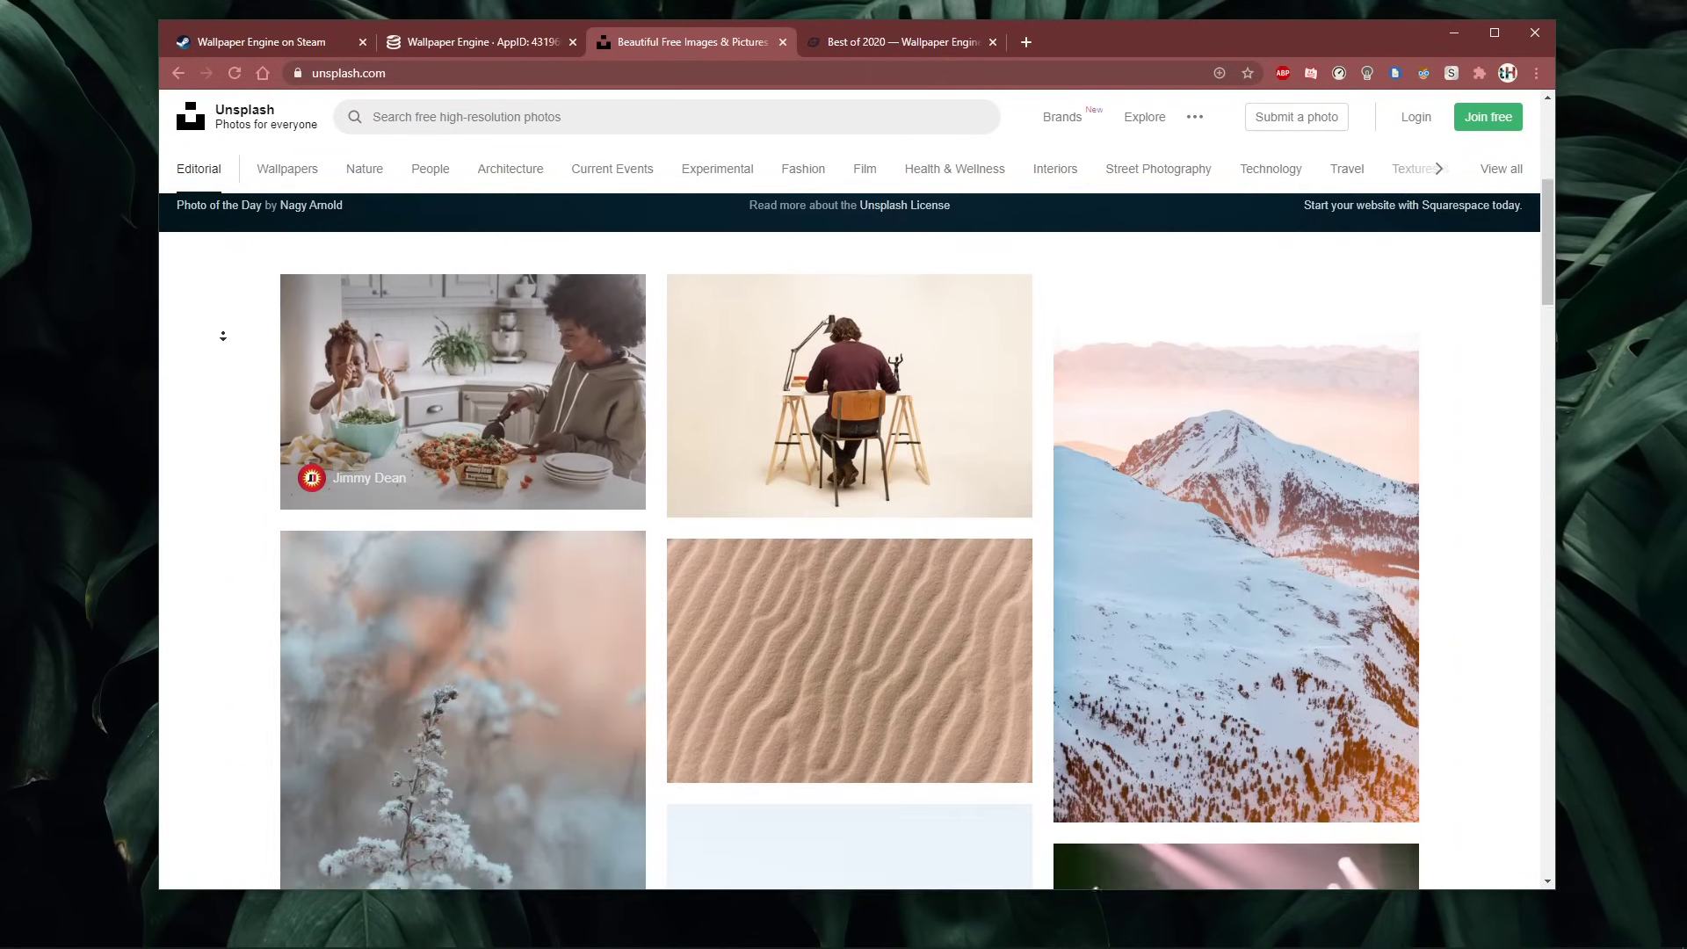
middle_click(230, 336)
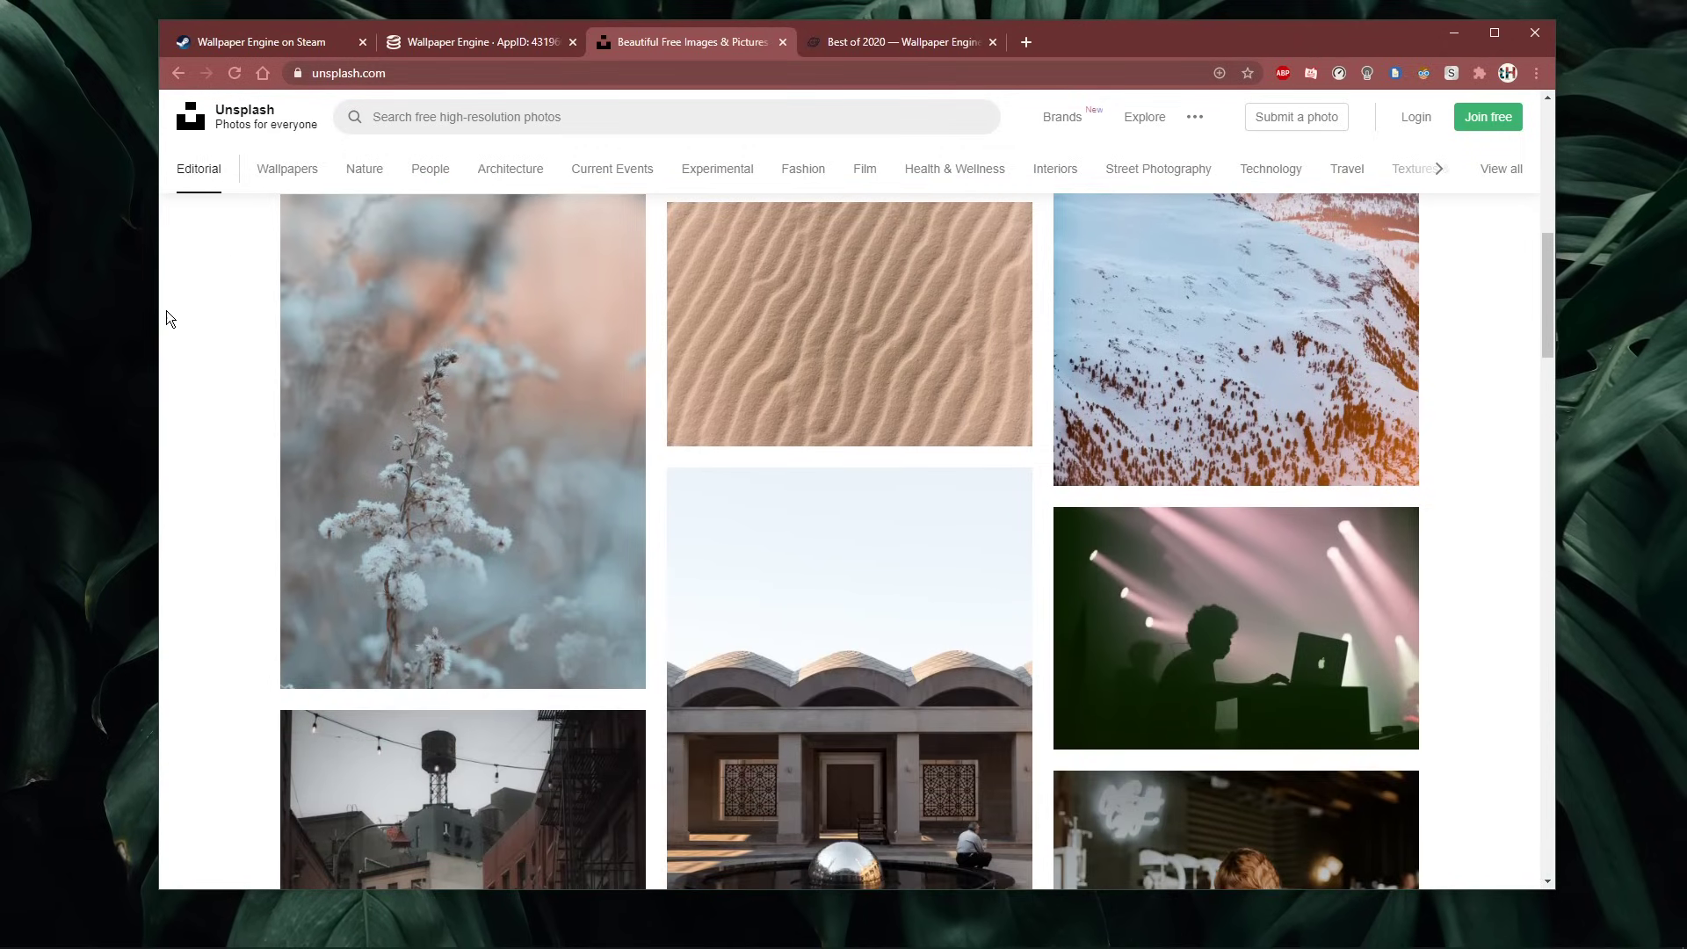
scroll(170, 318, down, 8)
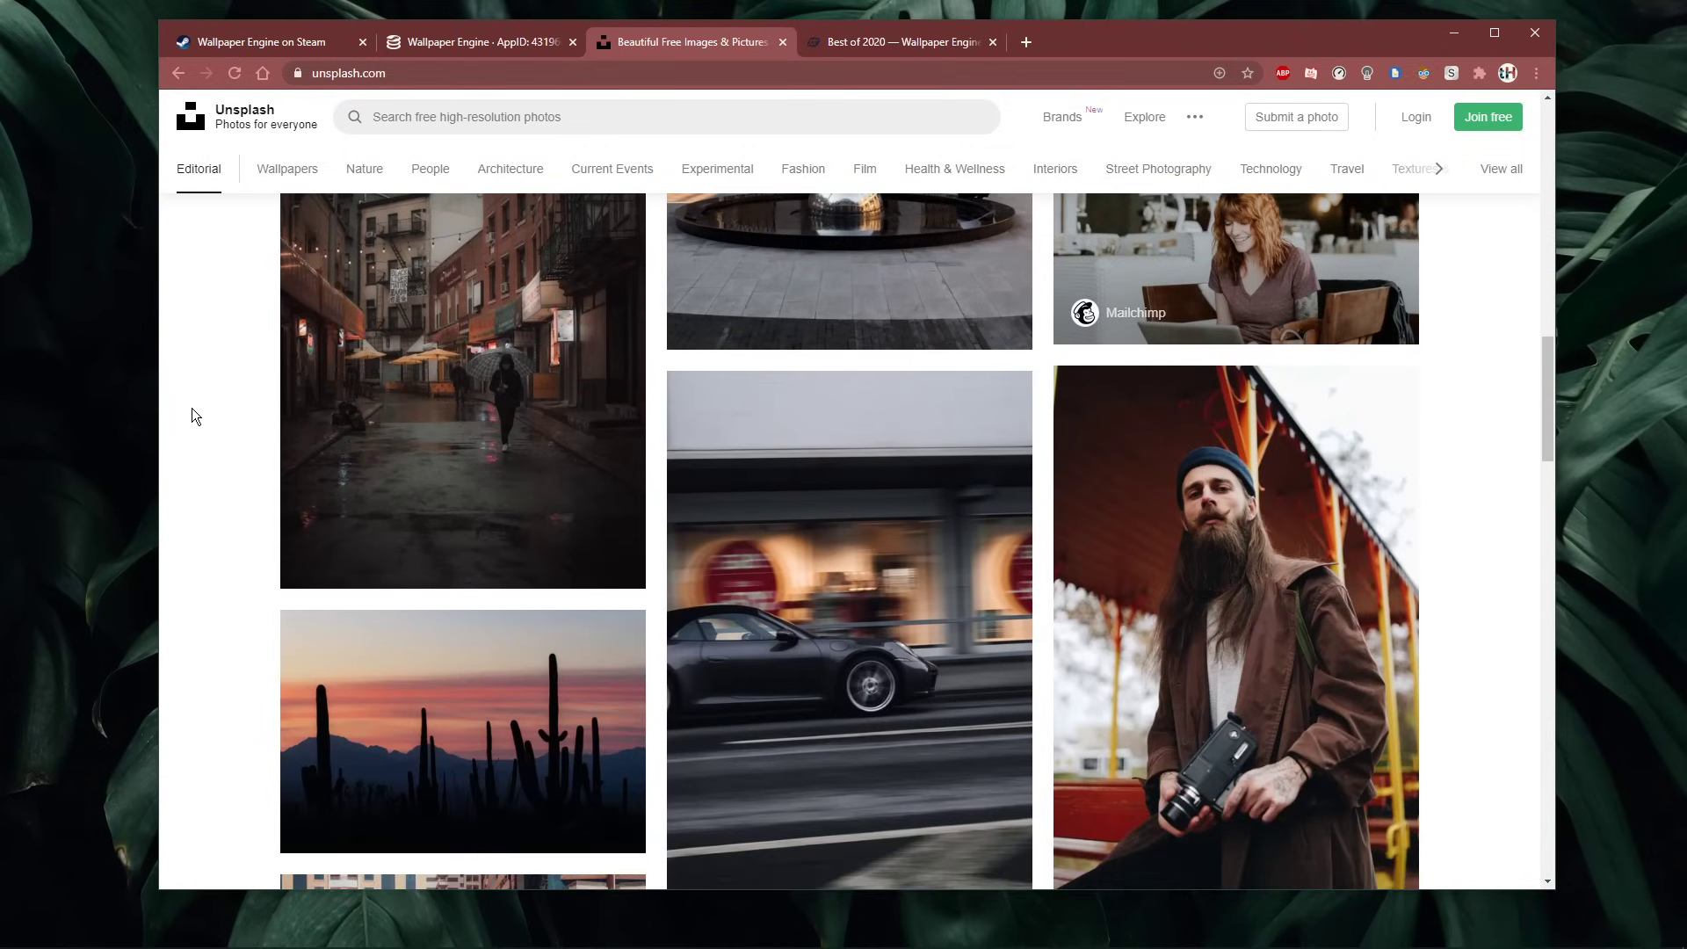
scroll(195, 416, up, 10)
scroll(207, 414, down, 1)
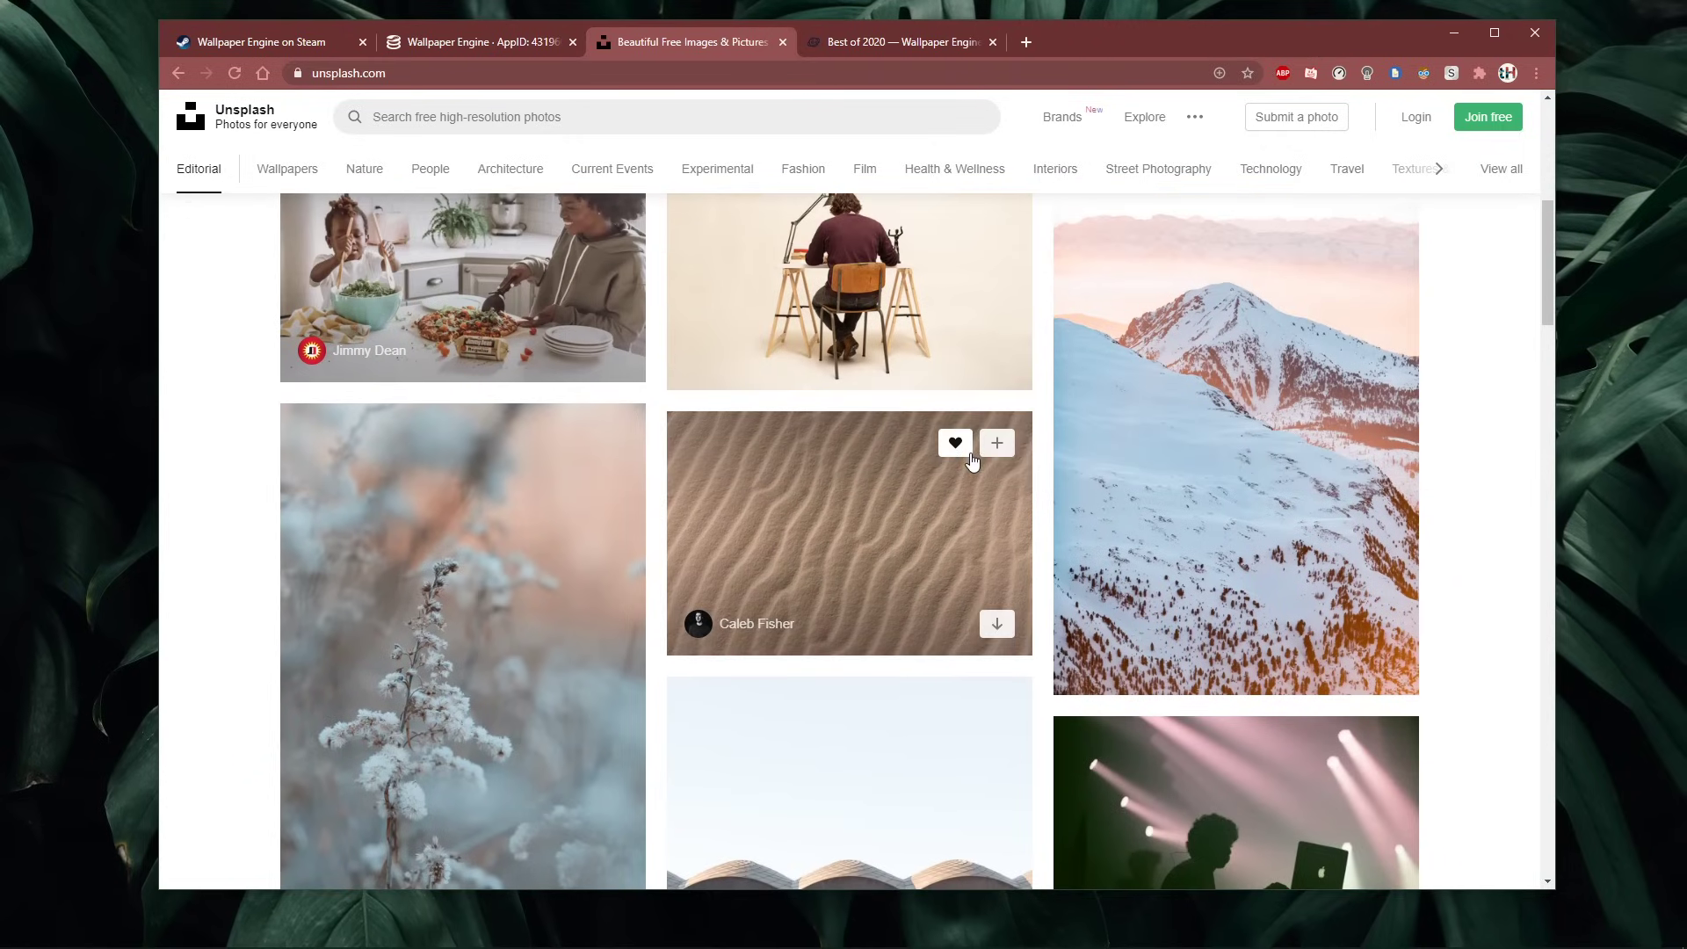
click(1005, 630)
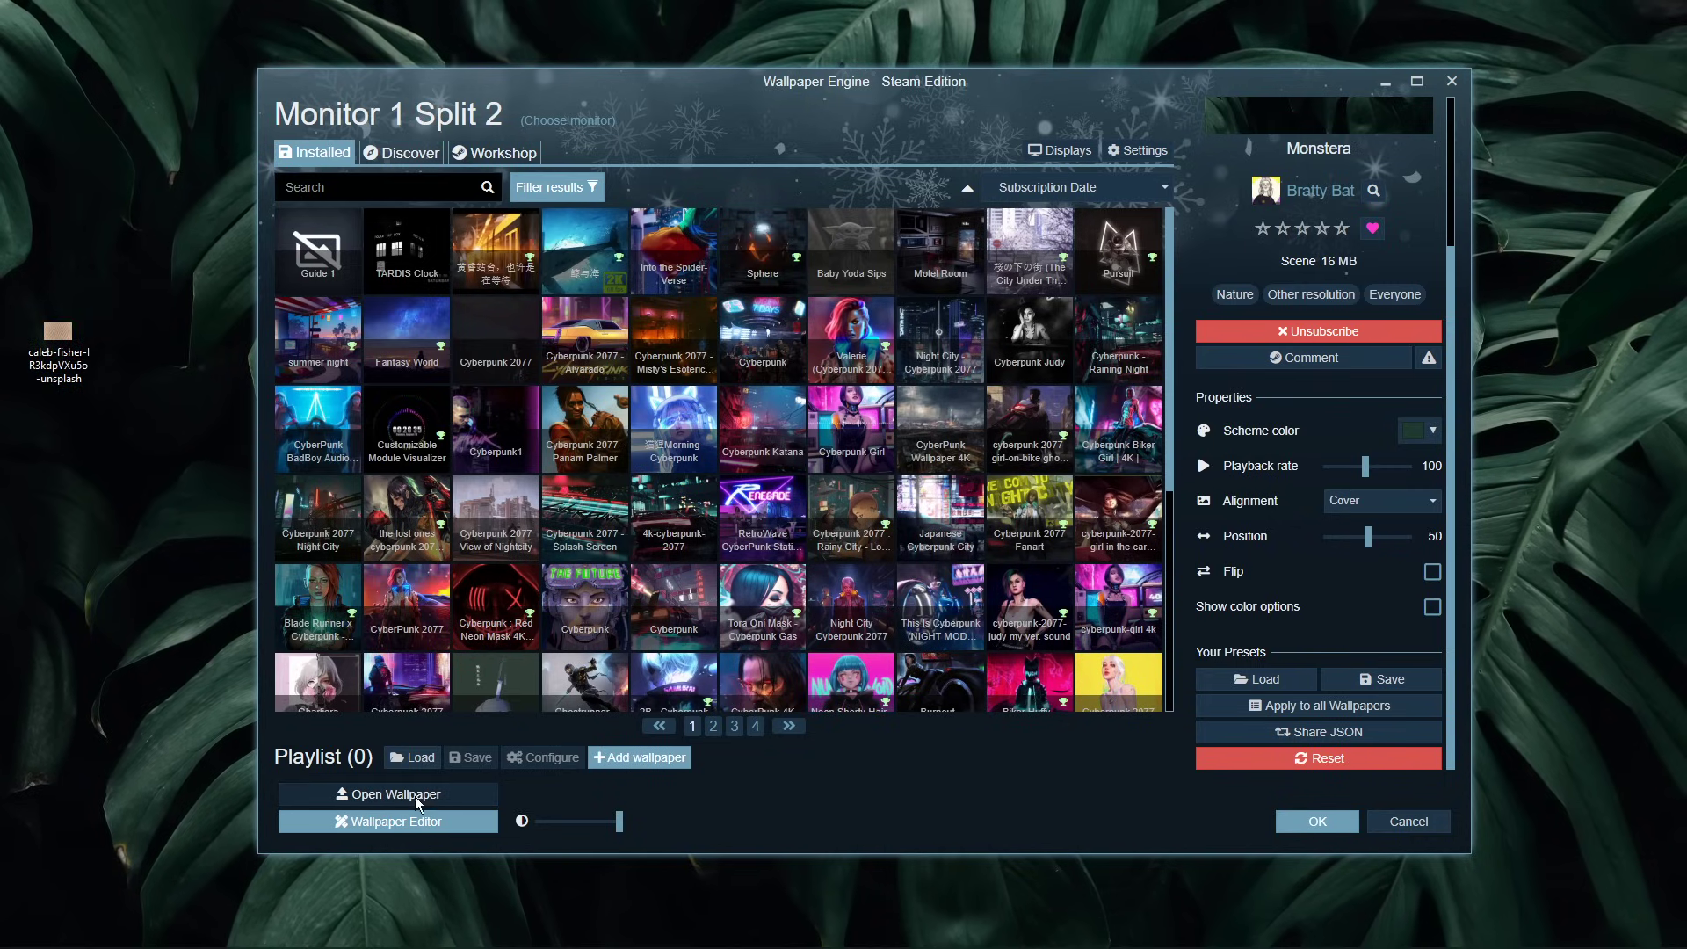
Step: In the Wallpaper Editor, drop the downloaded sand-dune jpg onto Create Wallpaper
click(410, 824)
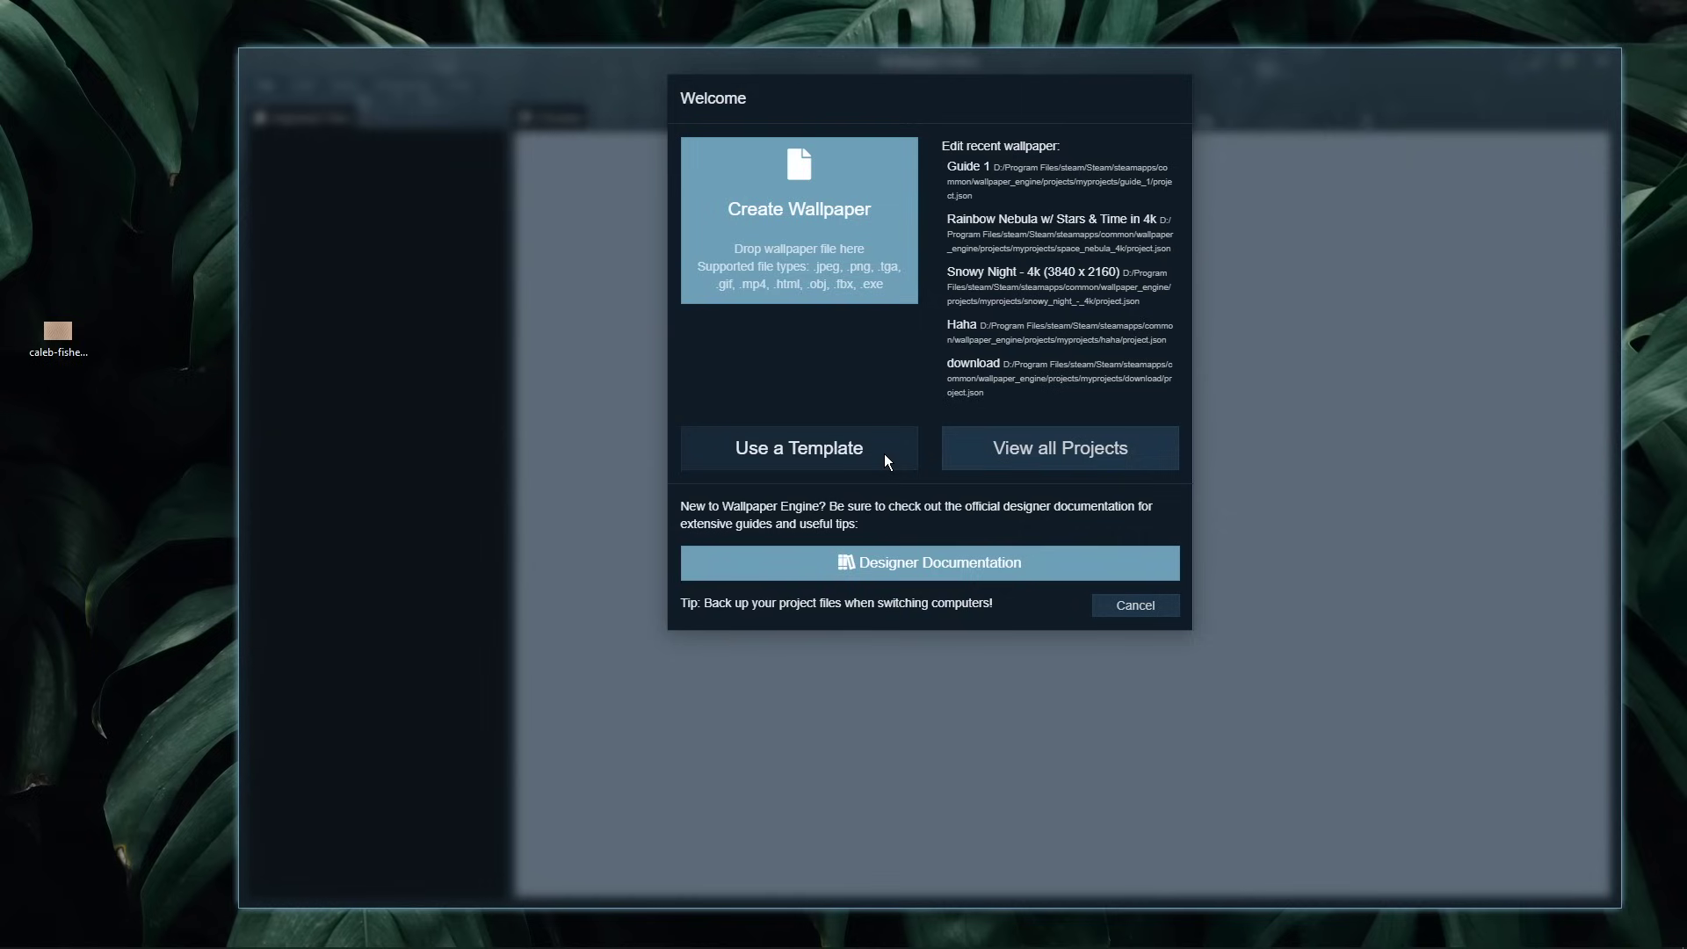
click(780, 450)
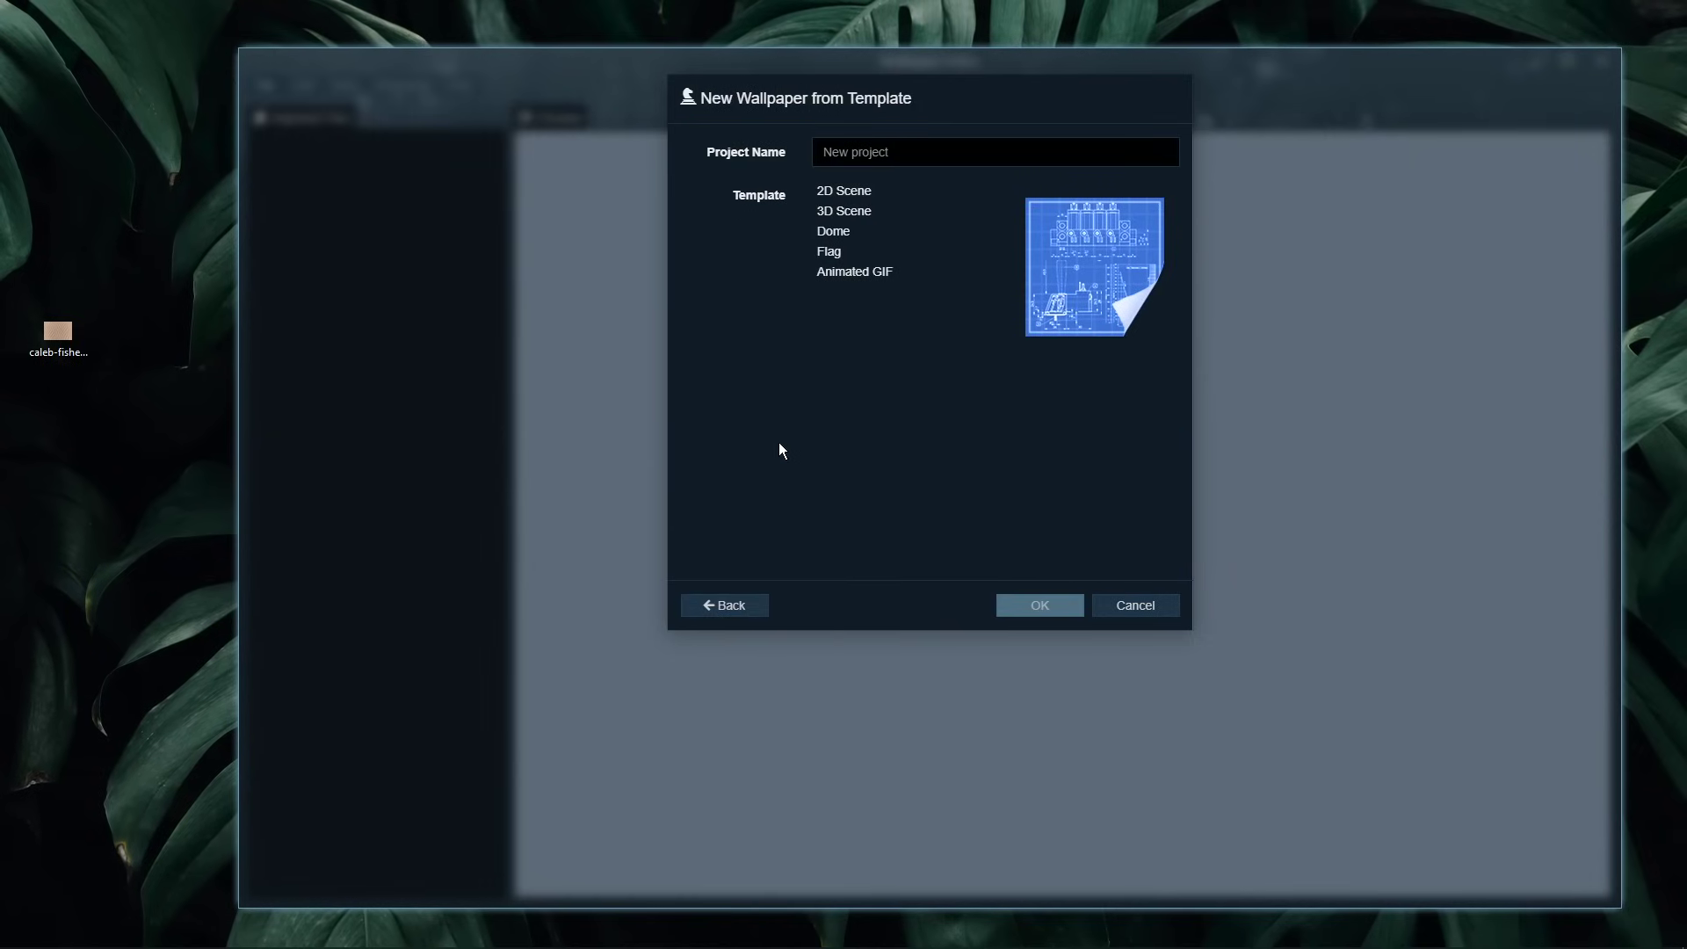
click(703, 608)
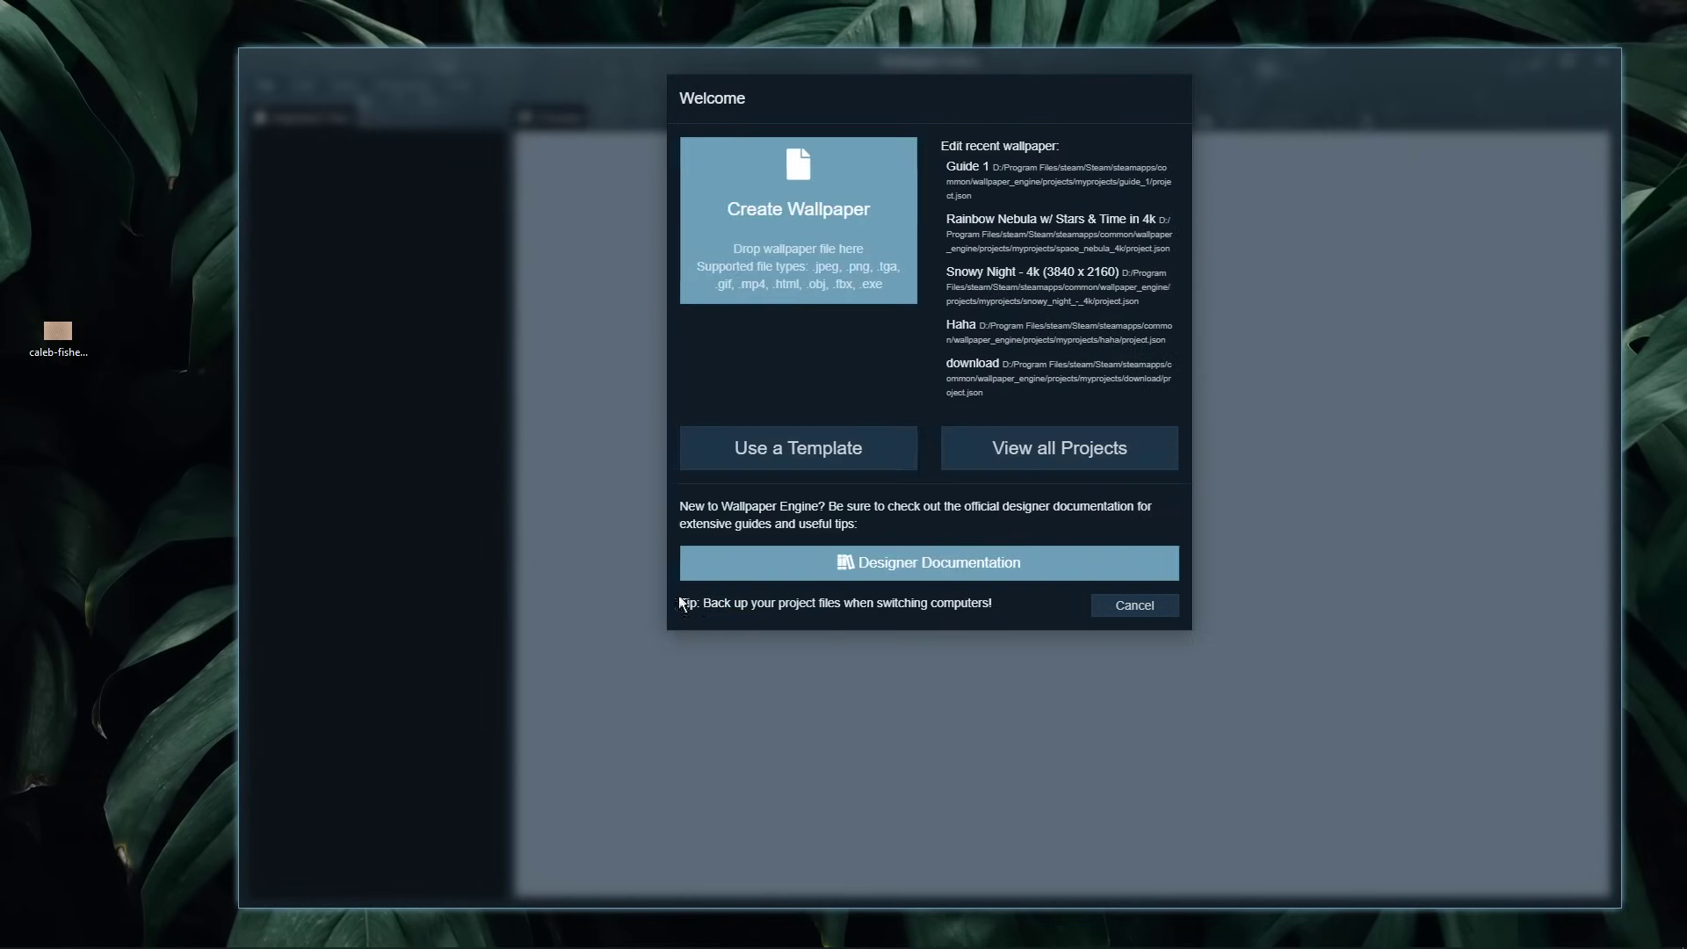
drag(54, 334, 770, 244)
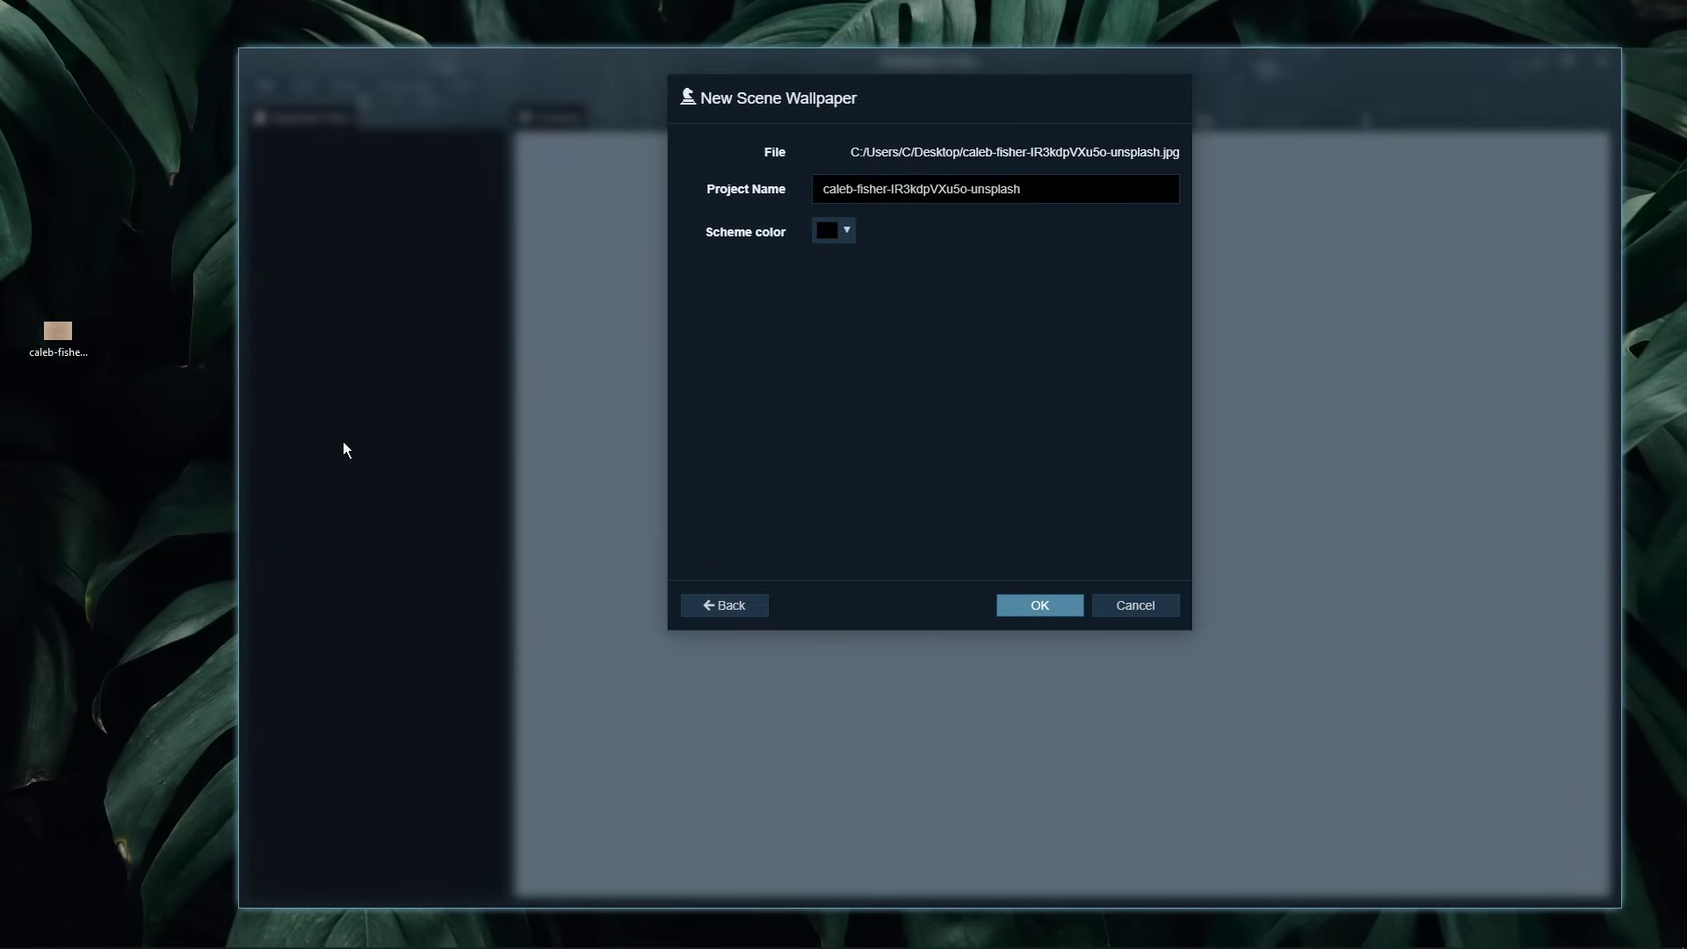
click(1039, 604)
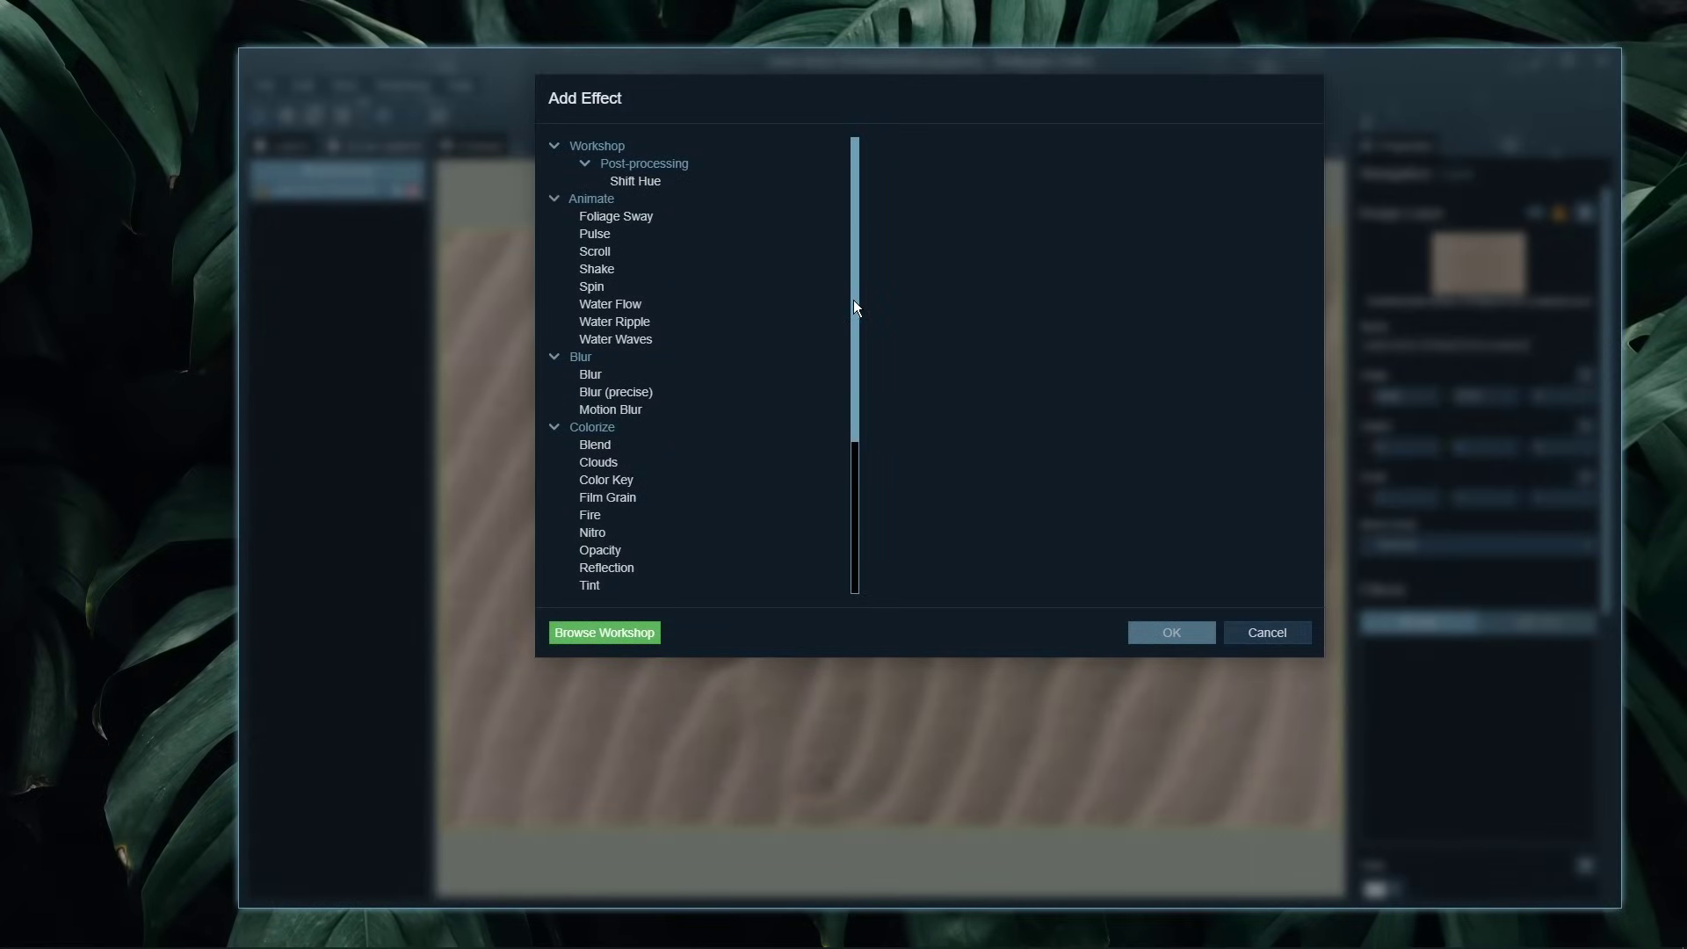
drag(855, 307, 859, 497)
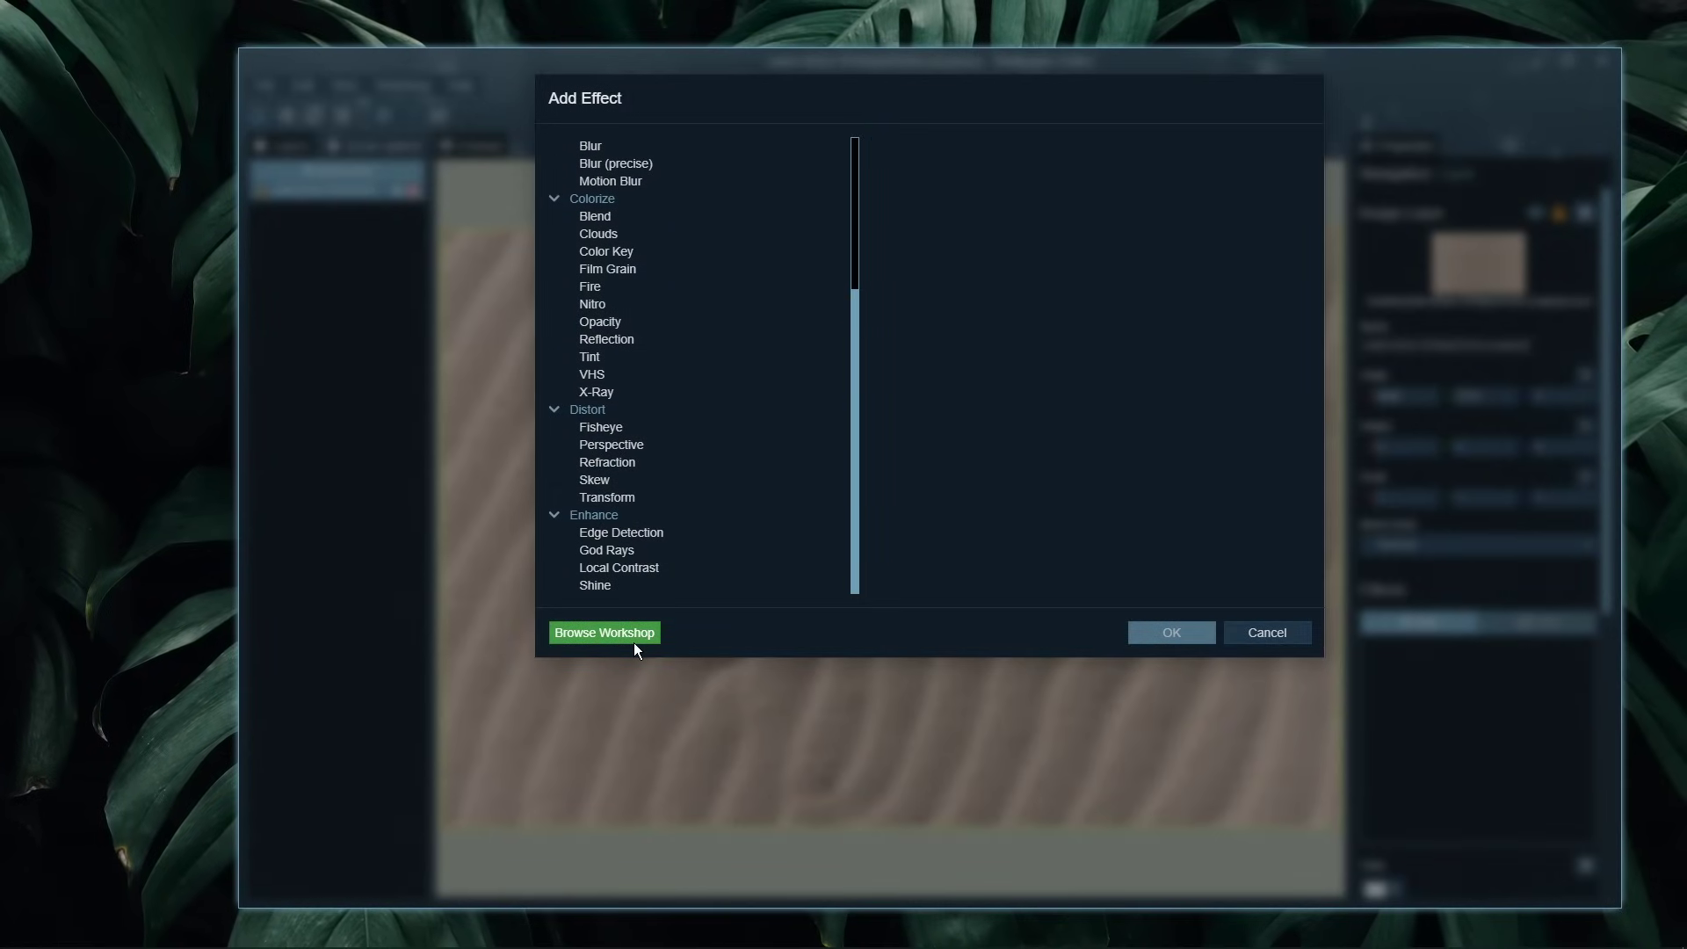
click(1255, 631)
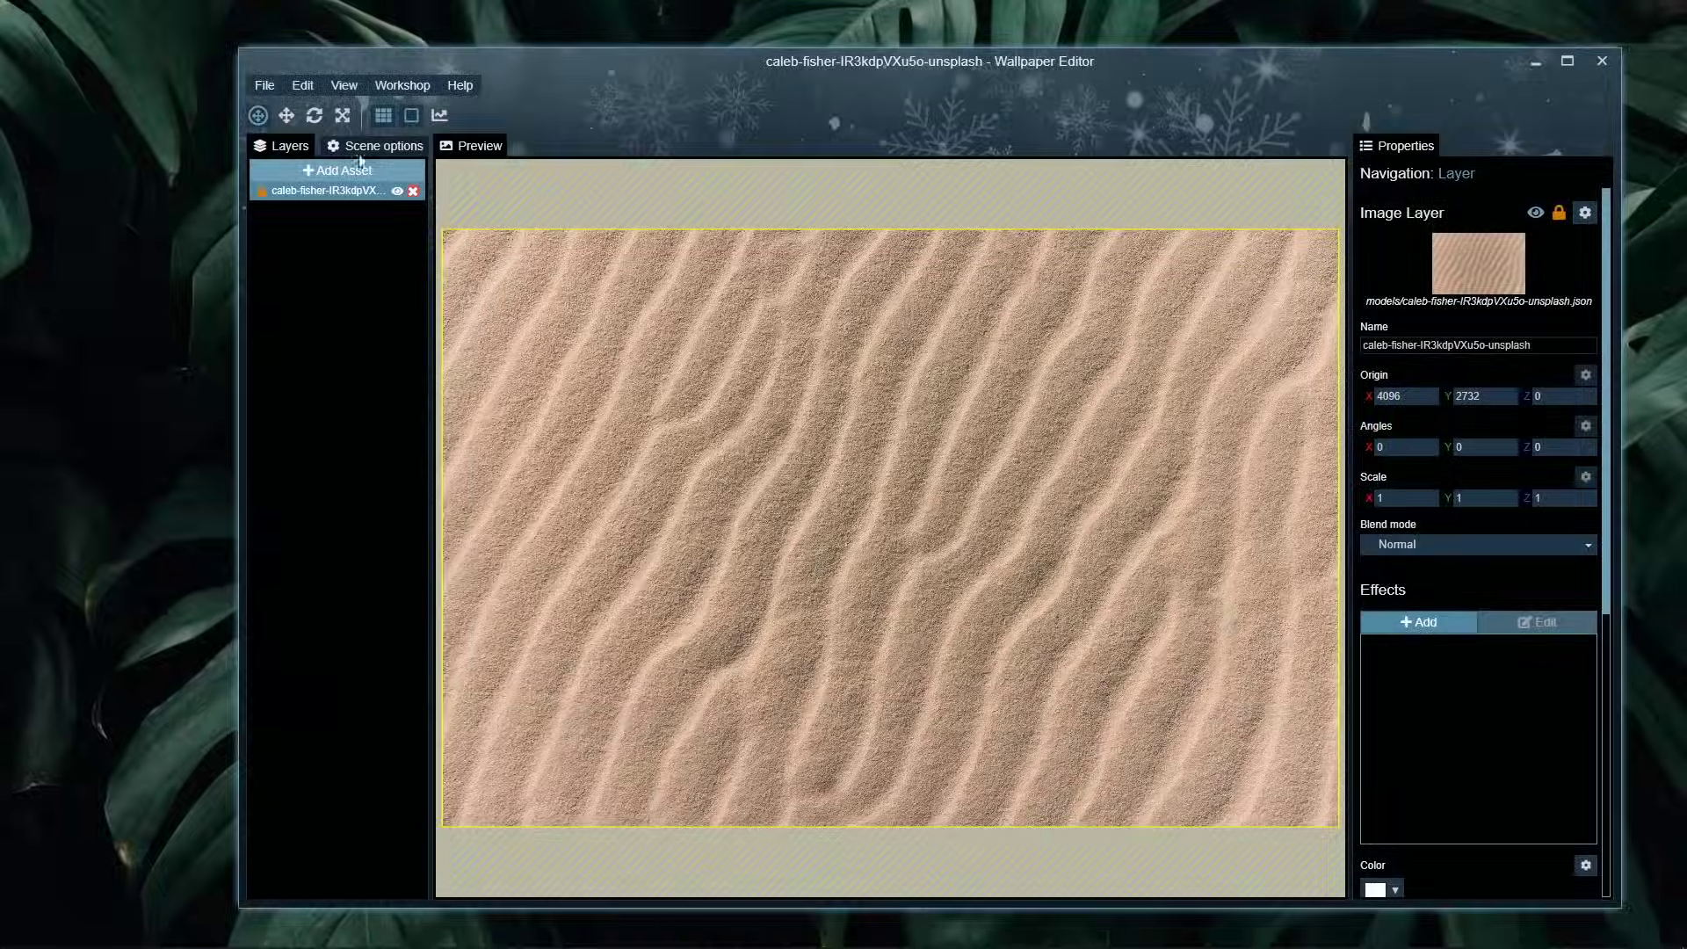
click(289, 170)
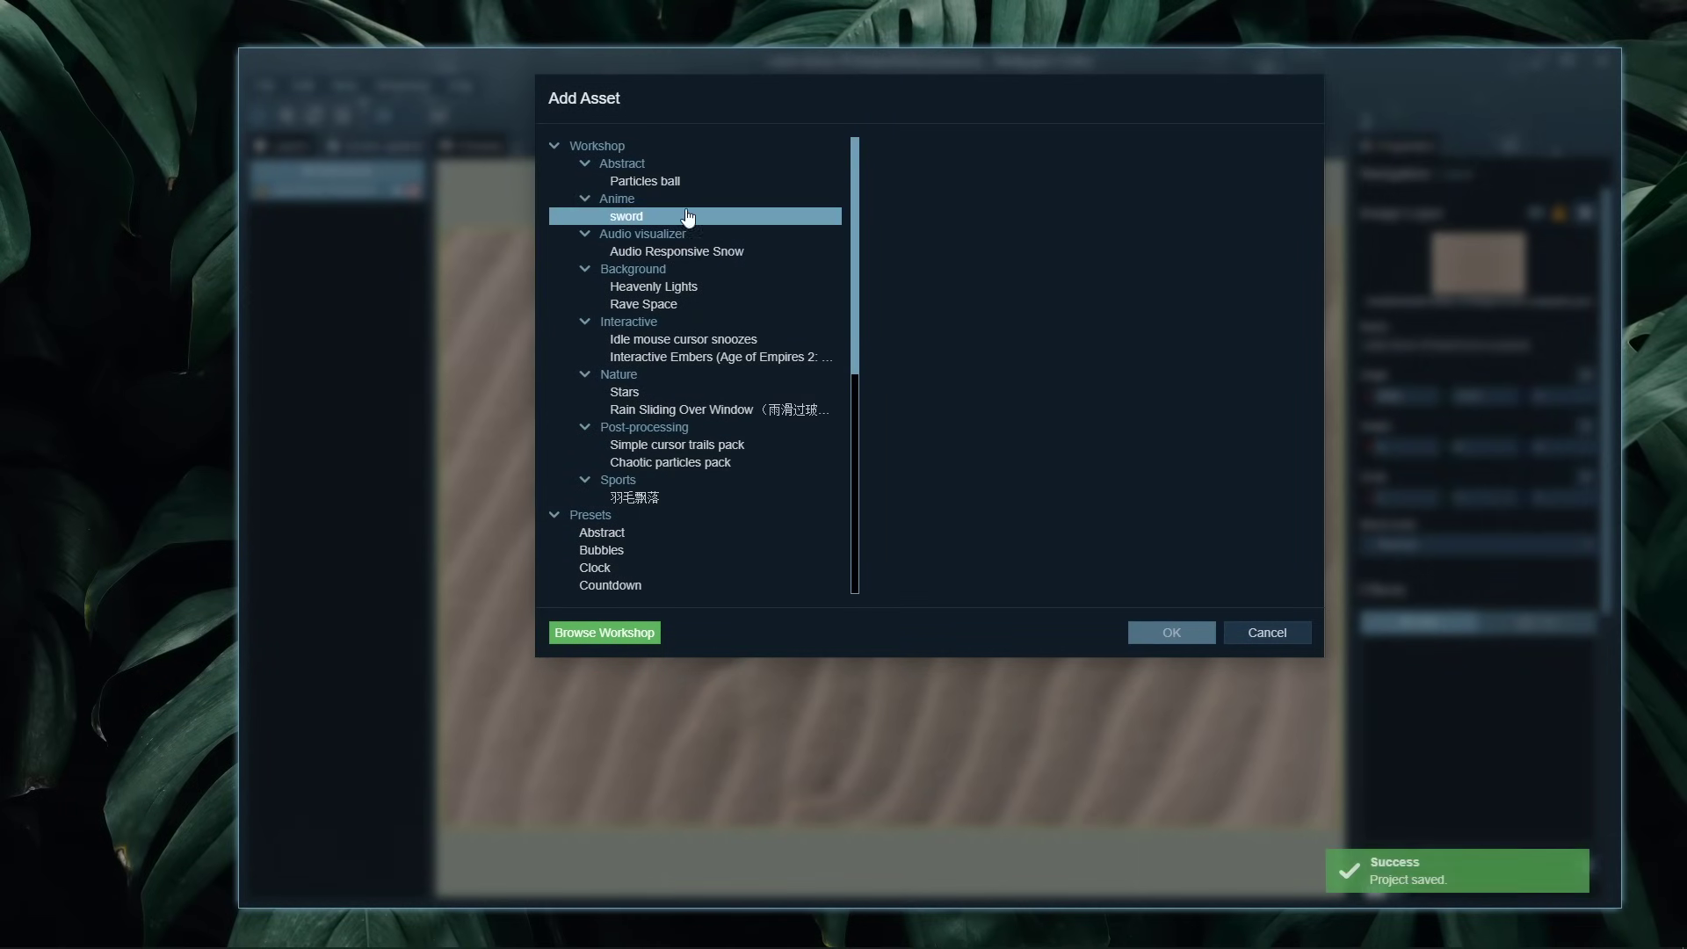
drag(854, 164, 849, 398)
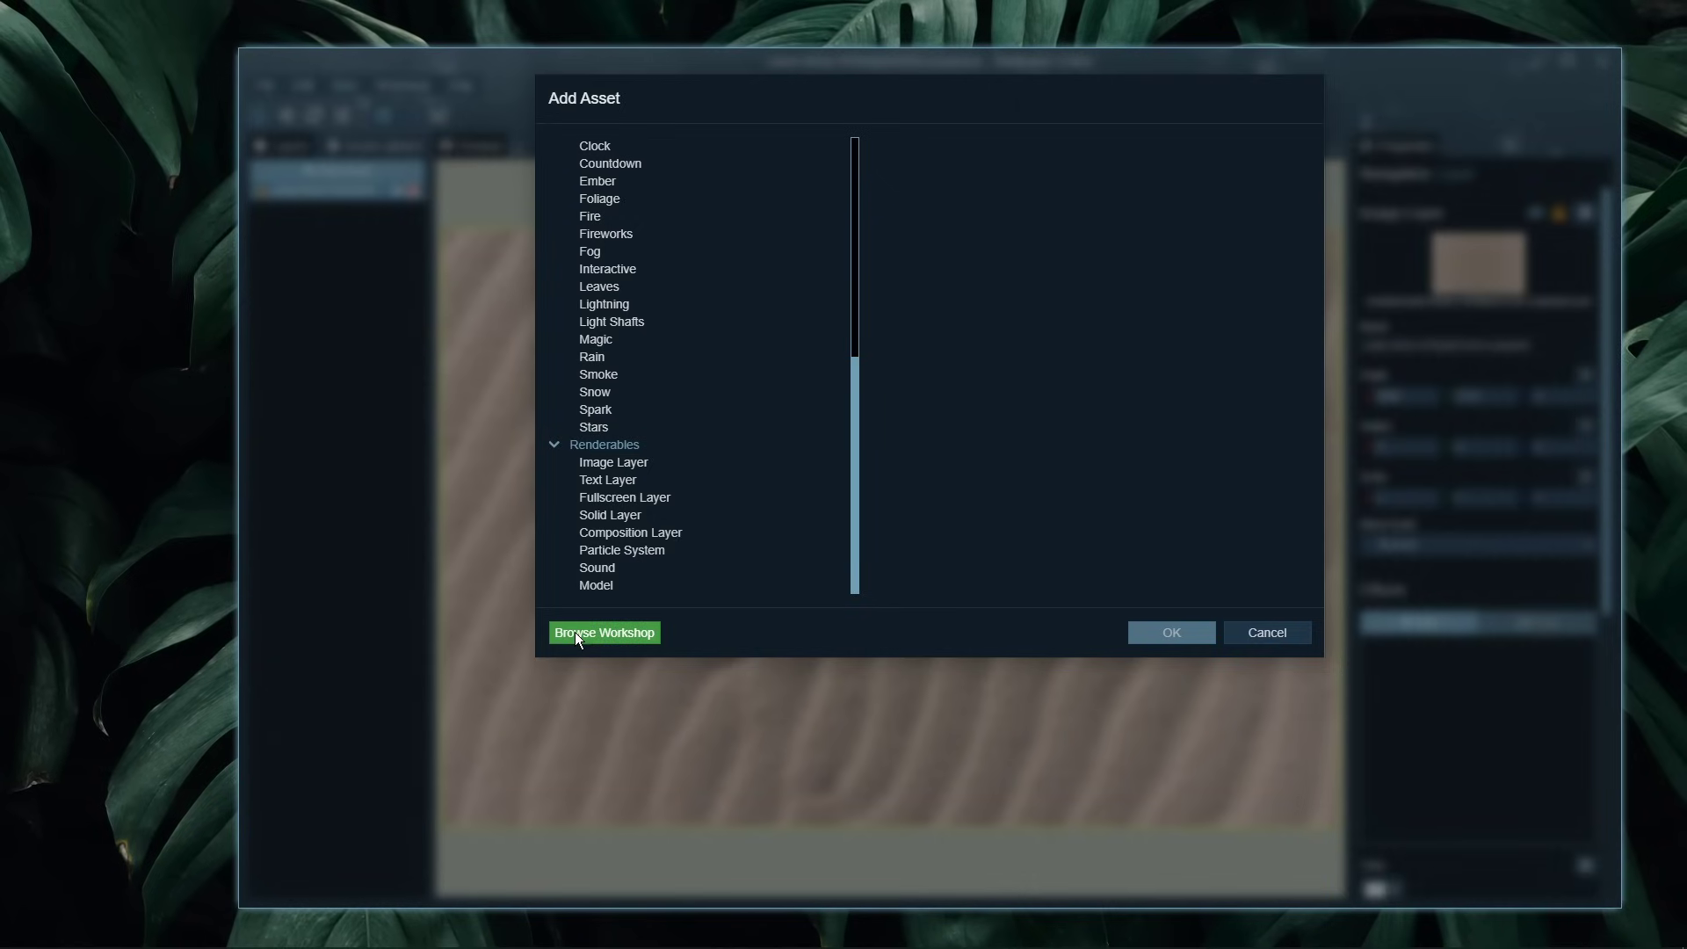
scroll(681, 499, up, 10)
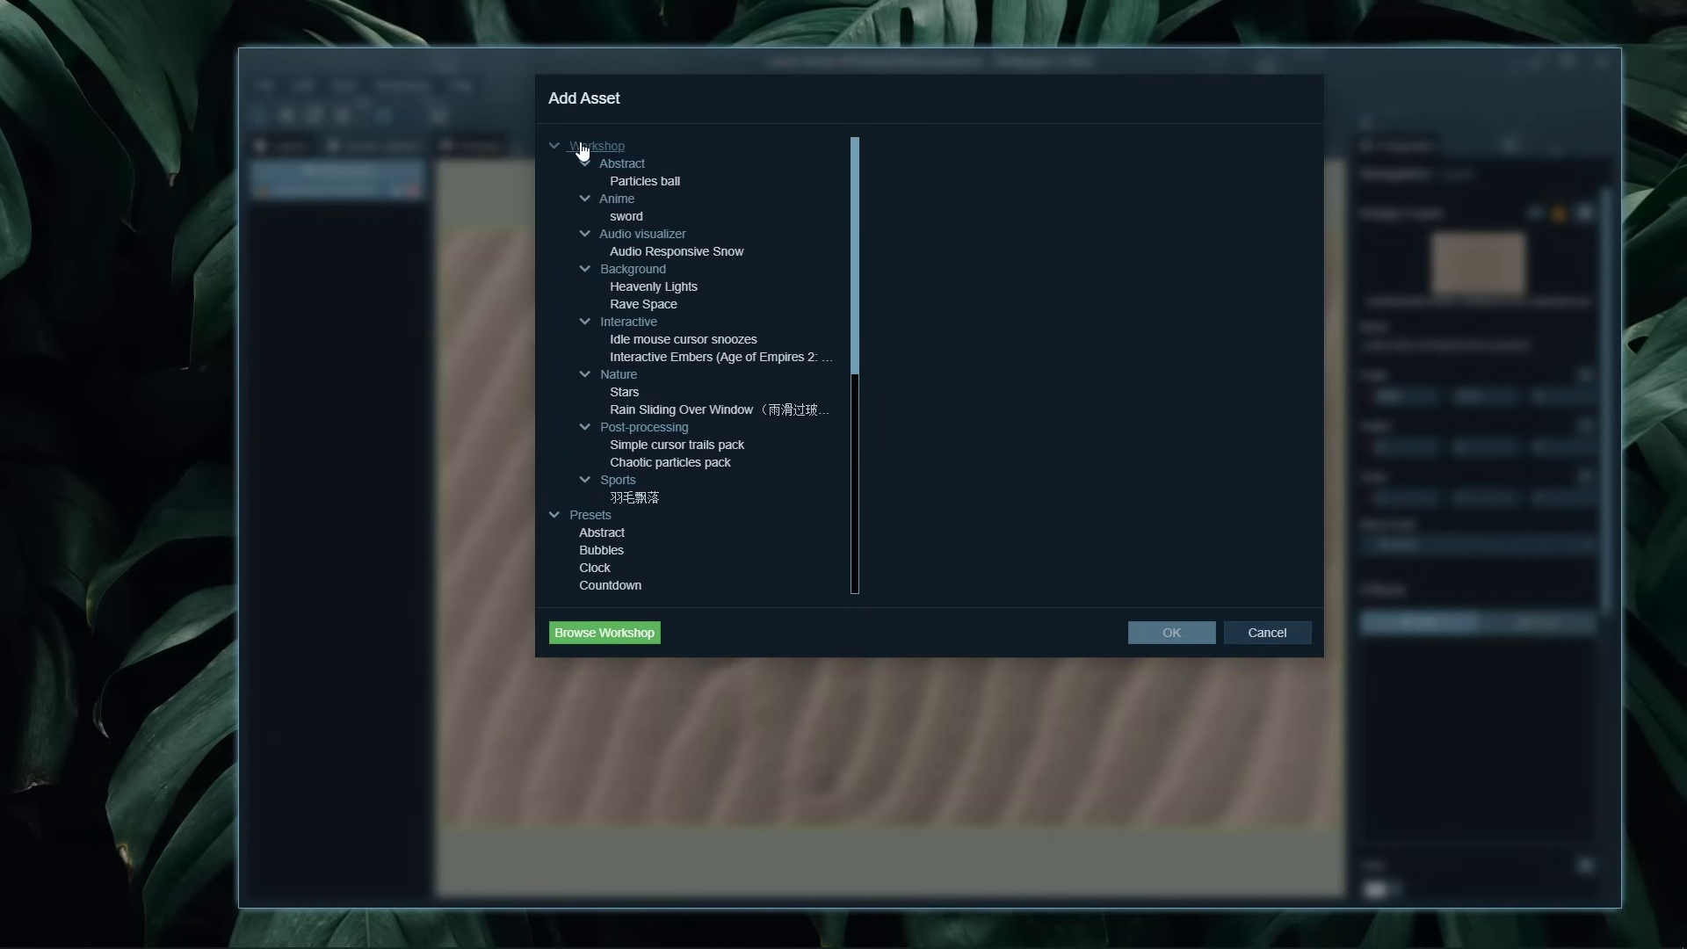
click(1246, 629)
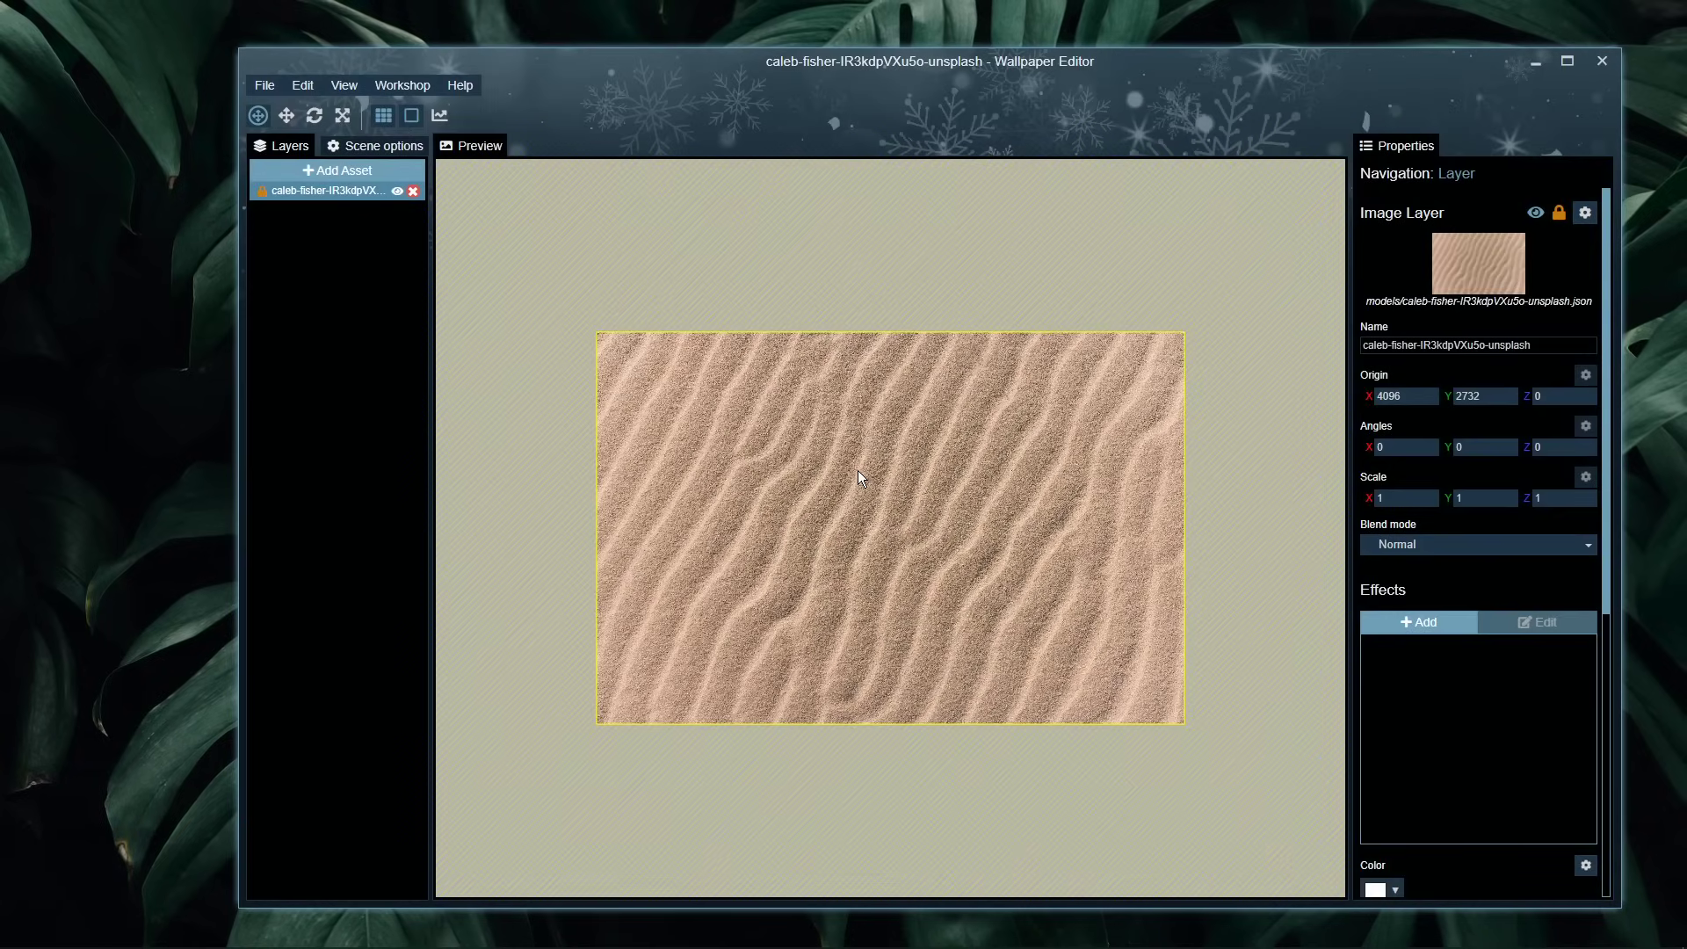
scroll(858, 471, up, 2)
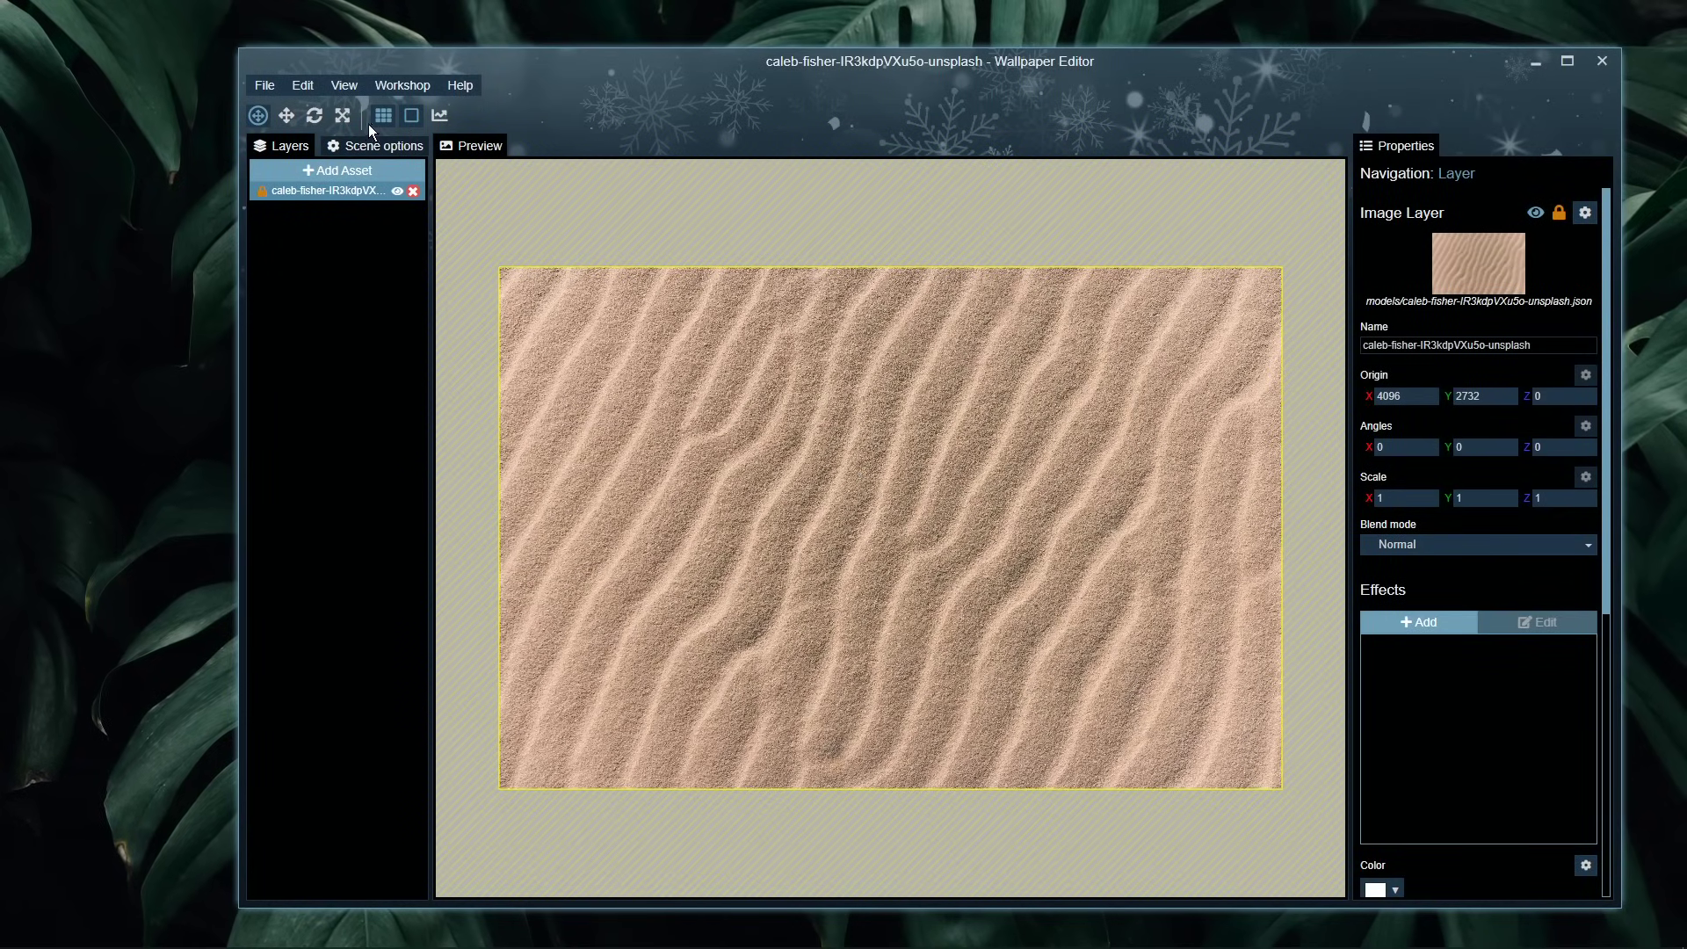
Step: Choose File > Apply Wallpaper to set the sand-dune scene as the desktop background
click(263, 84)
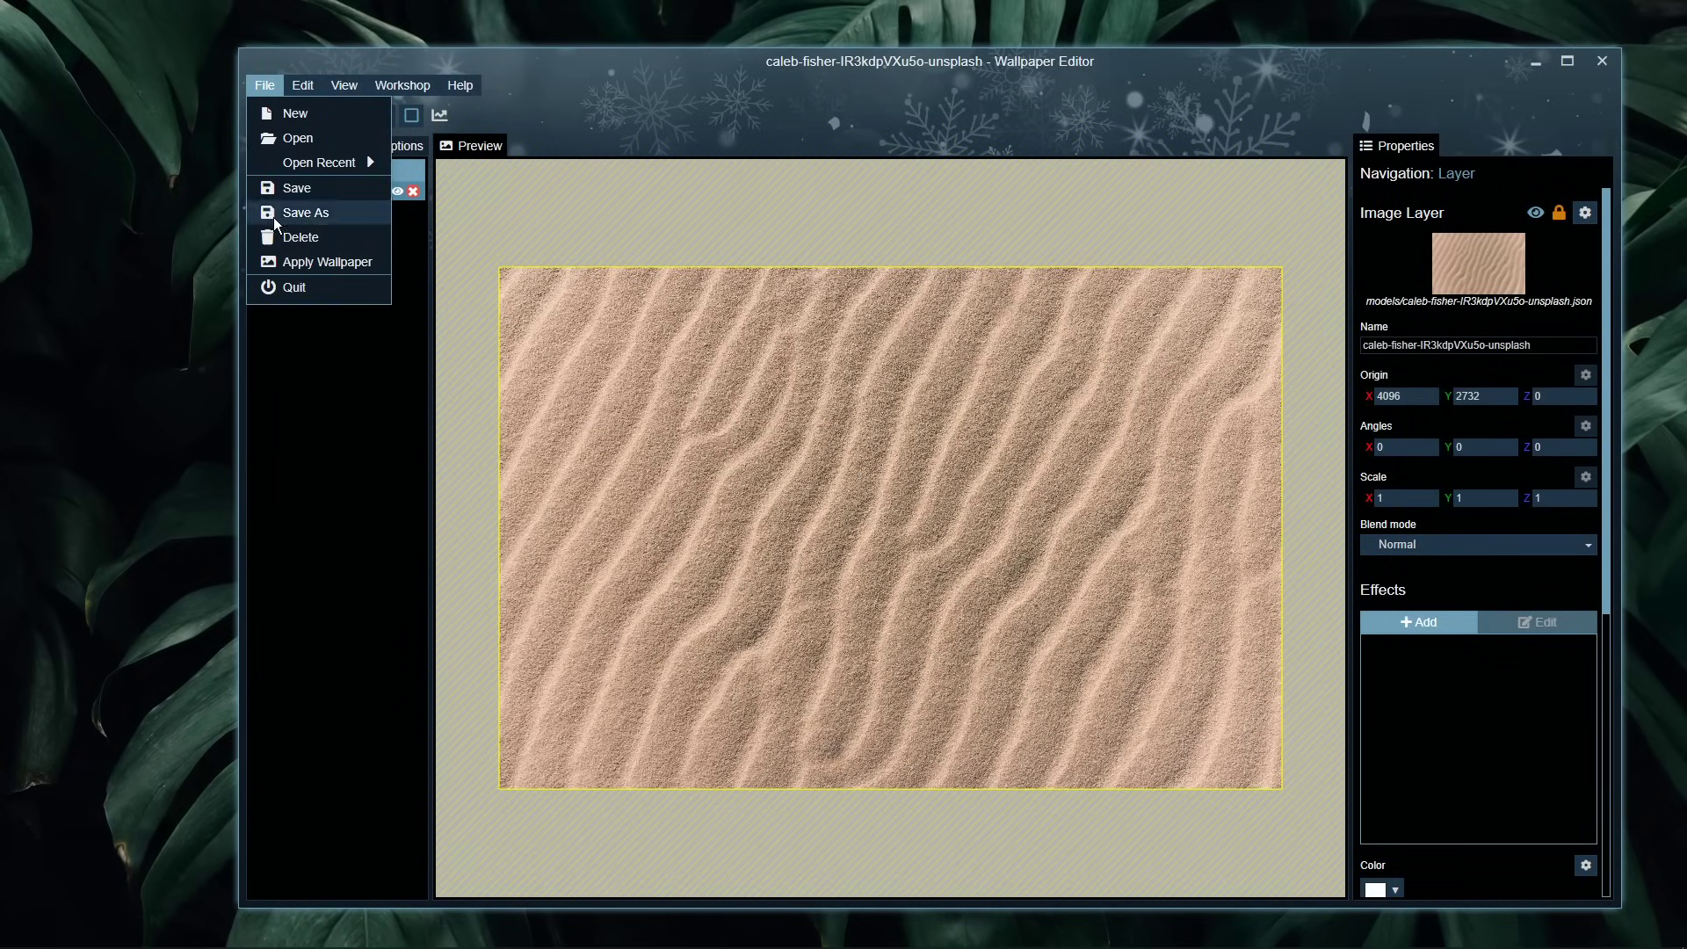
click(277, 262)
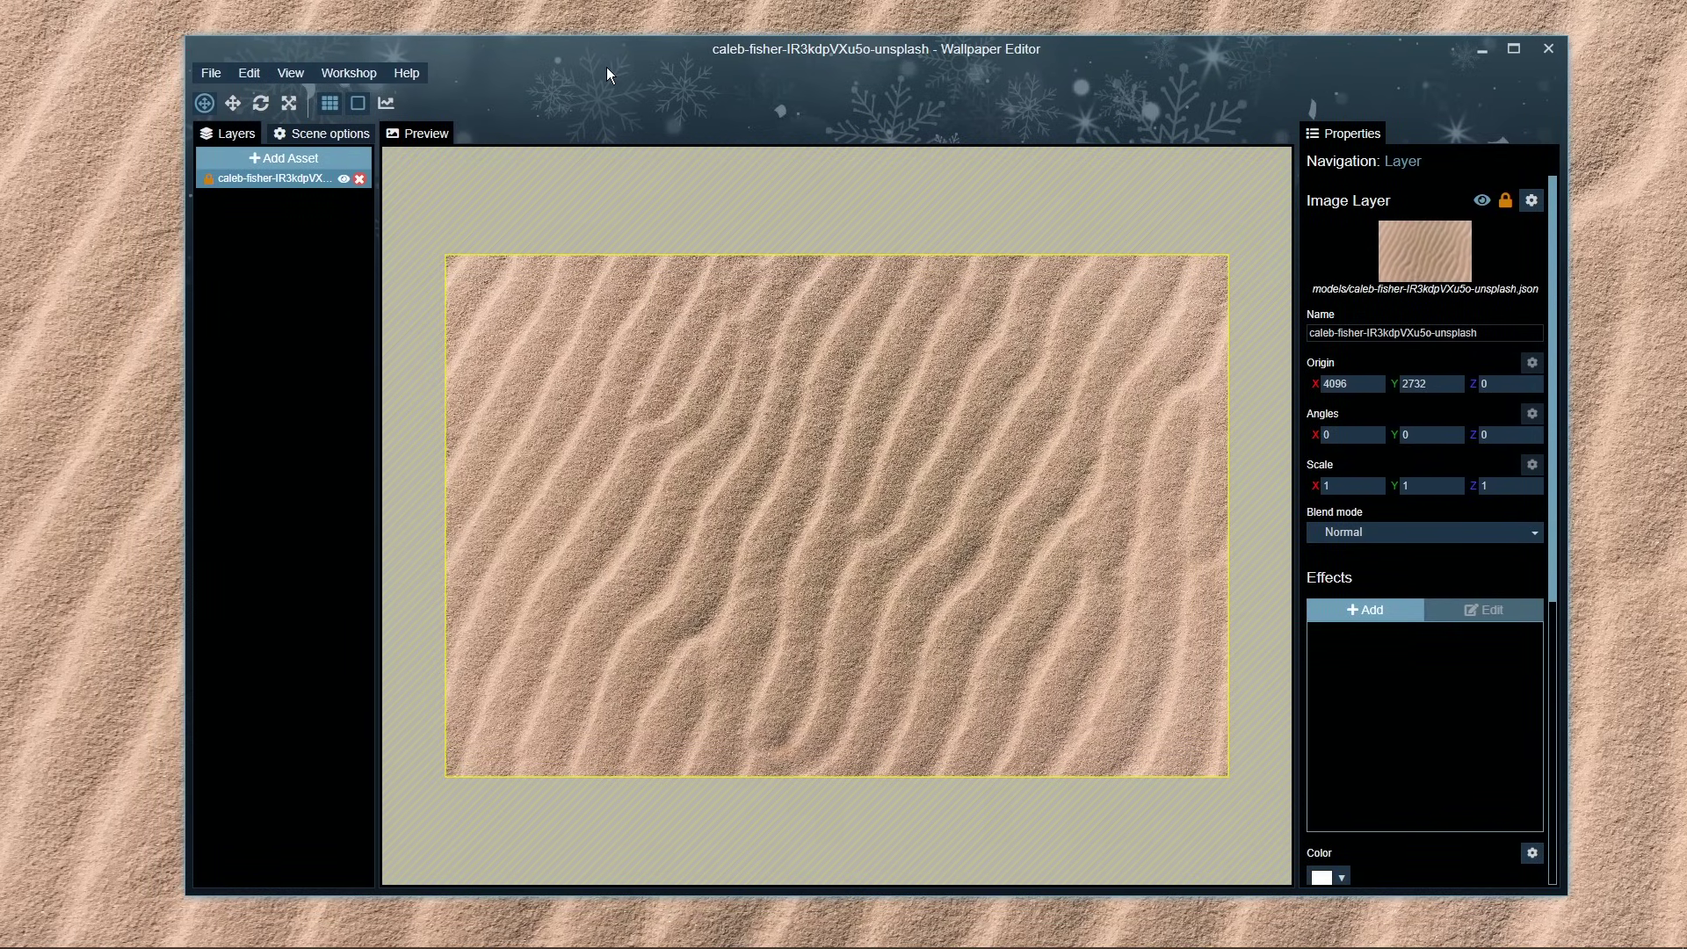
Step: Start sharing on Workshop with title 'Tutorial', leaving genre Unspecified and scheme colour unchanged
click(326, 70)
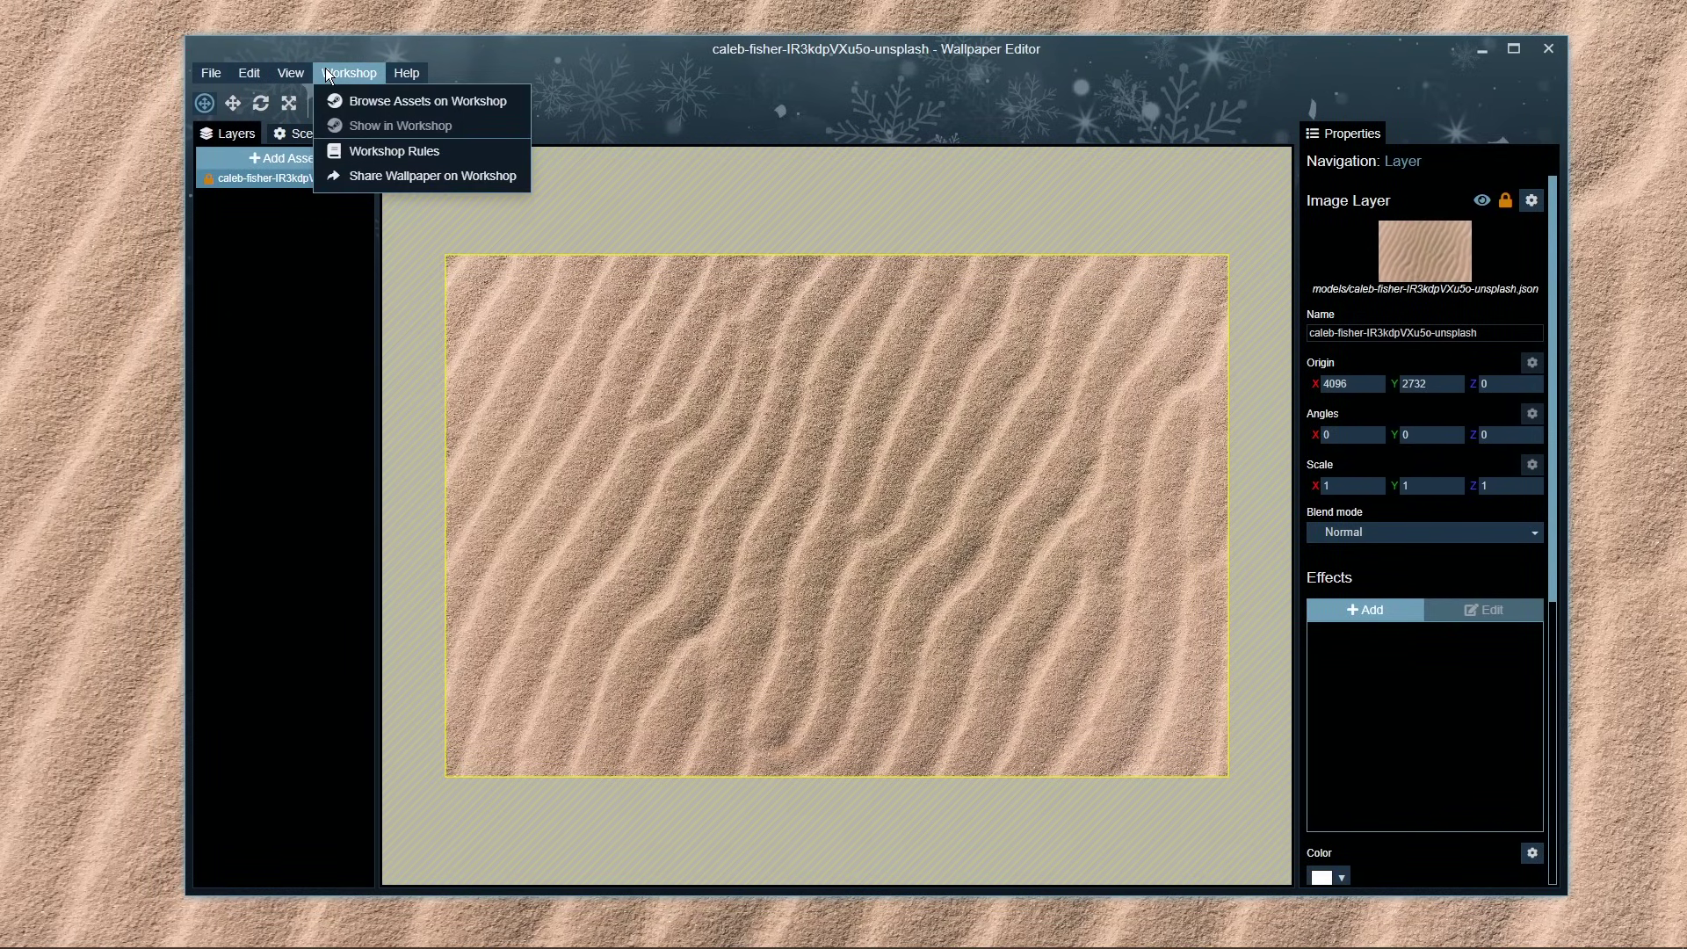
click(346, 175)
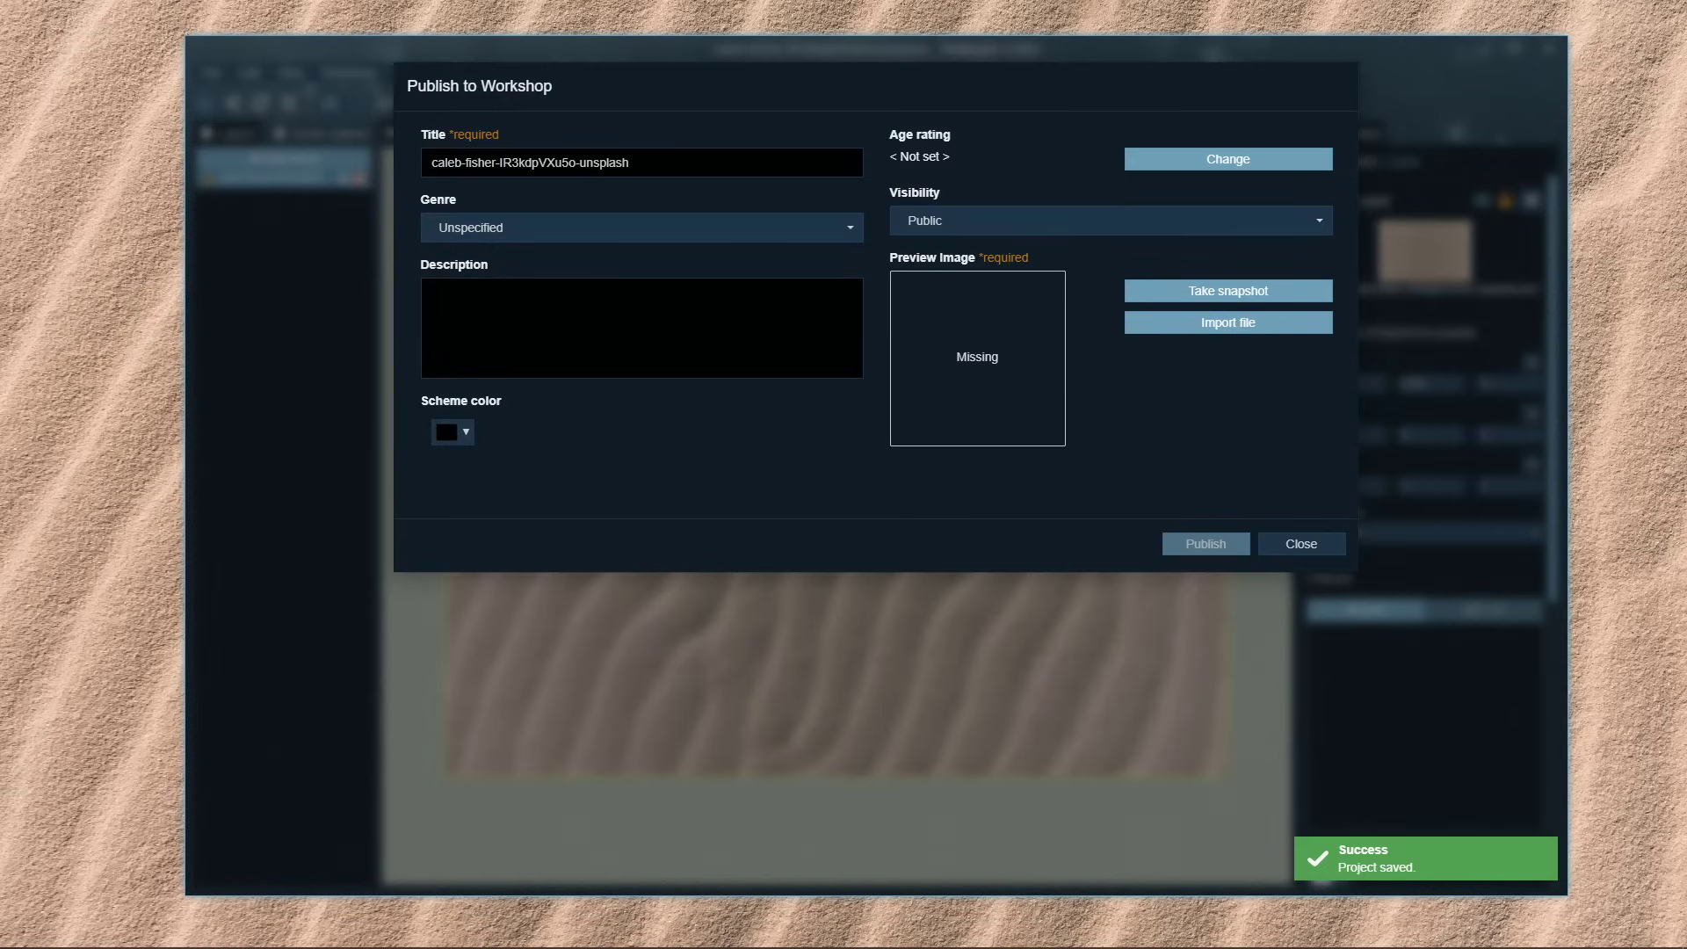
text(Tutorial)
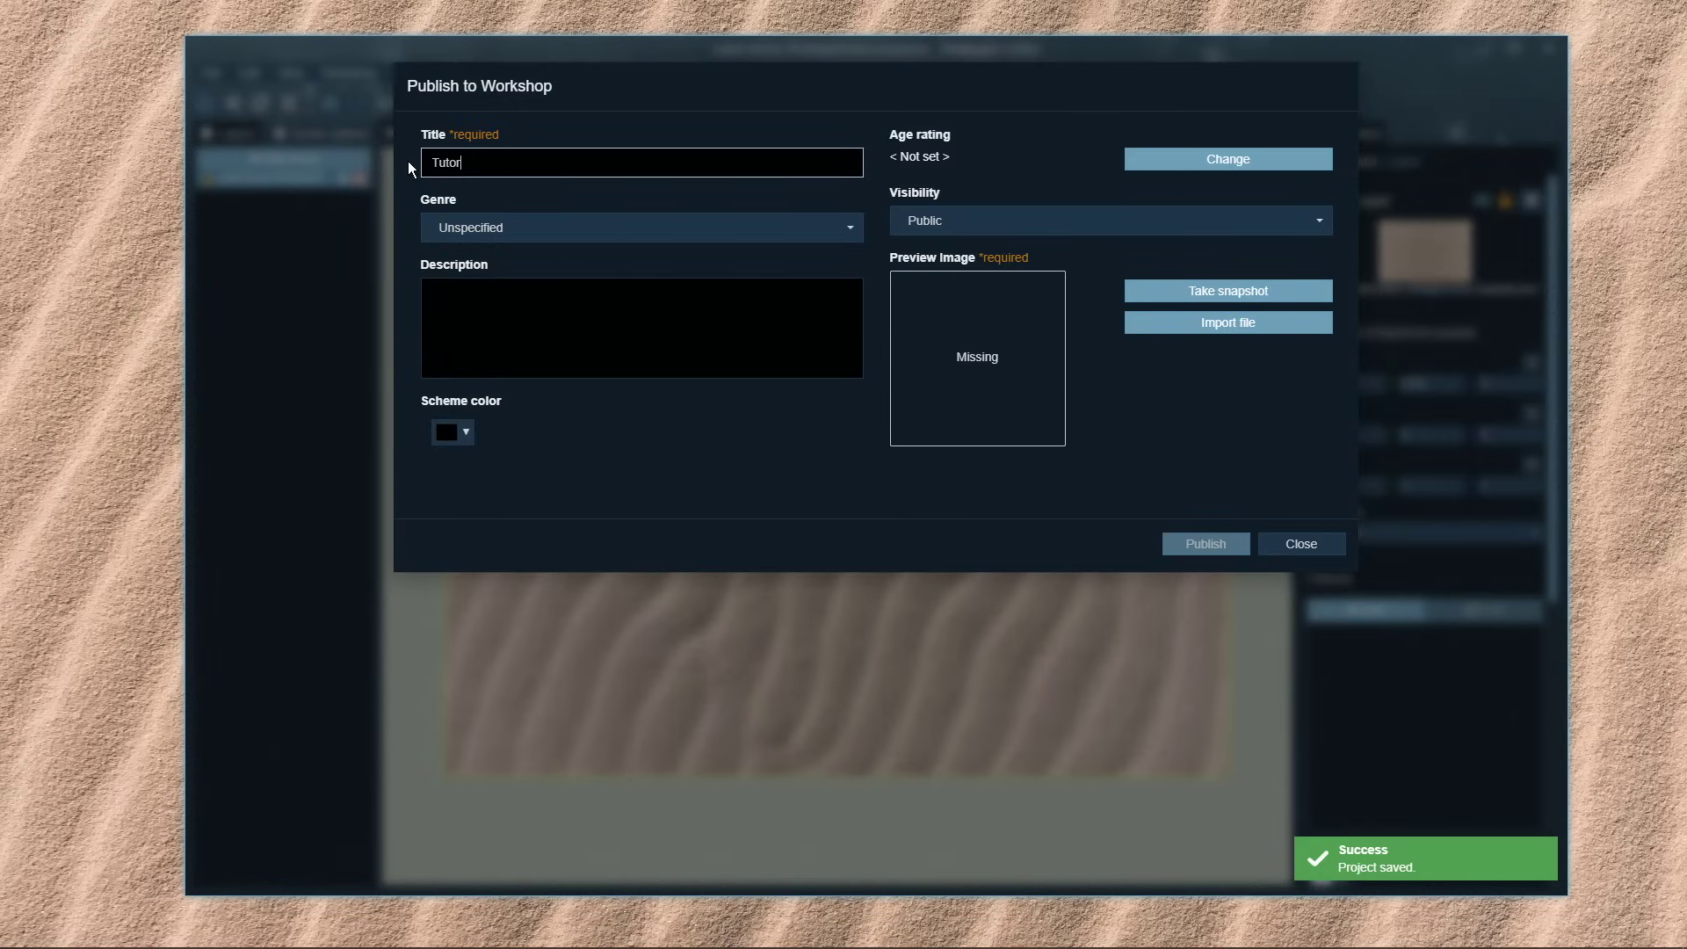
click(475, 225)
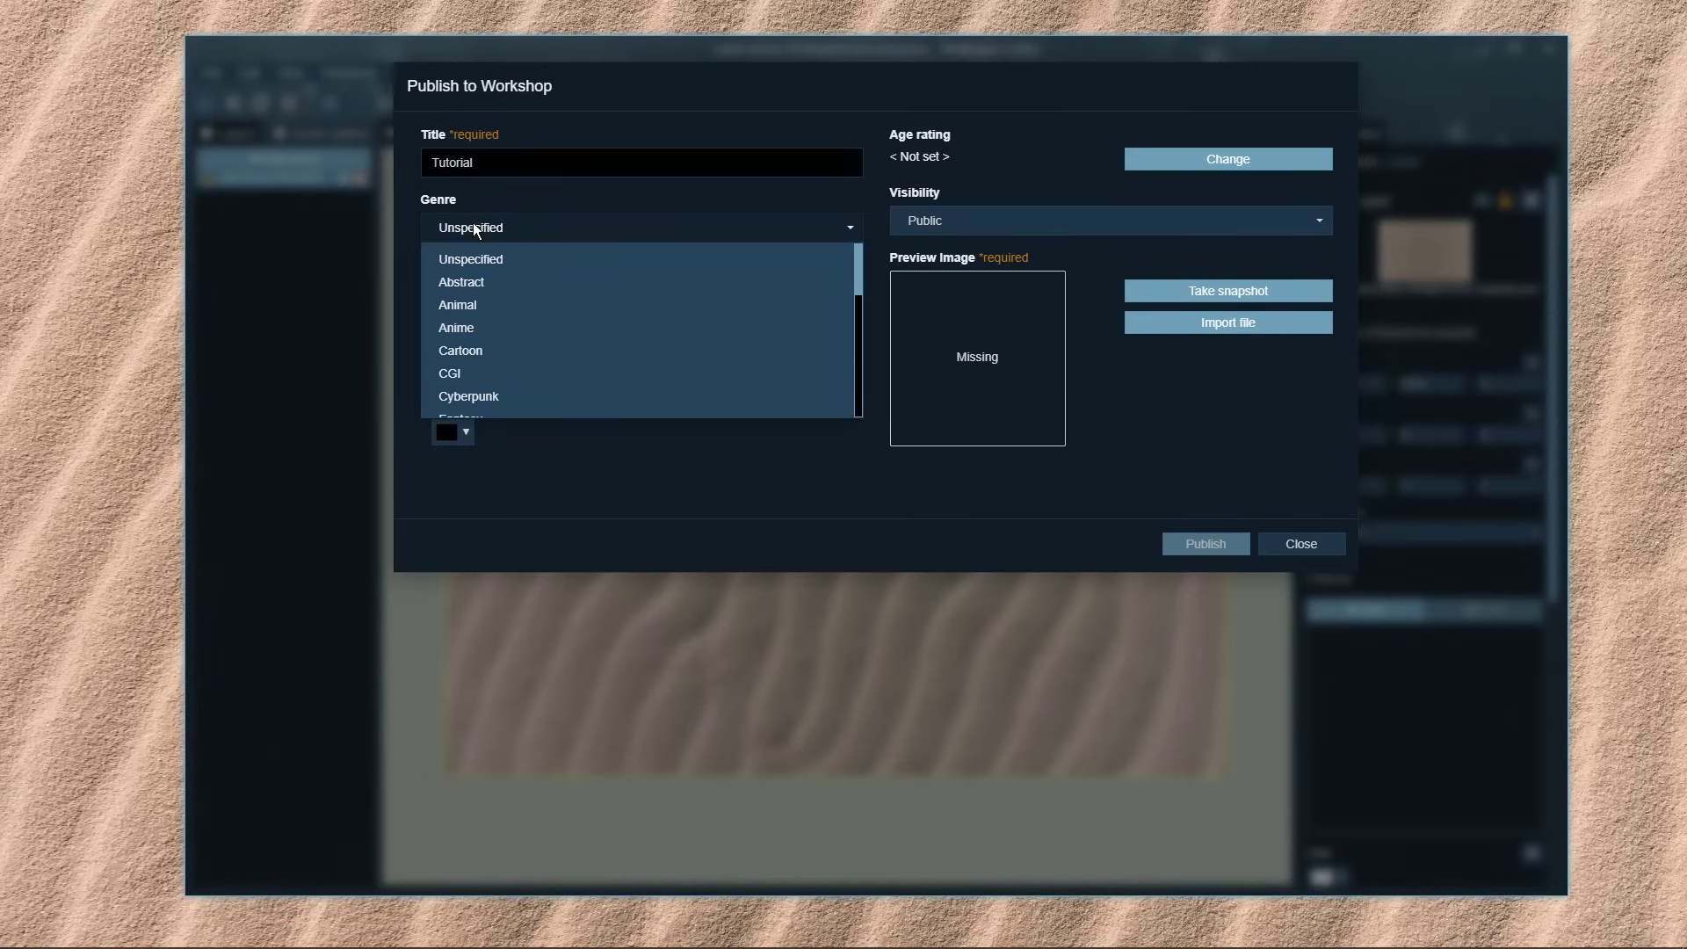
scroll(492, 360, down, 3)
scroll(499, 378, up, 3)
click(583, 497)
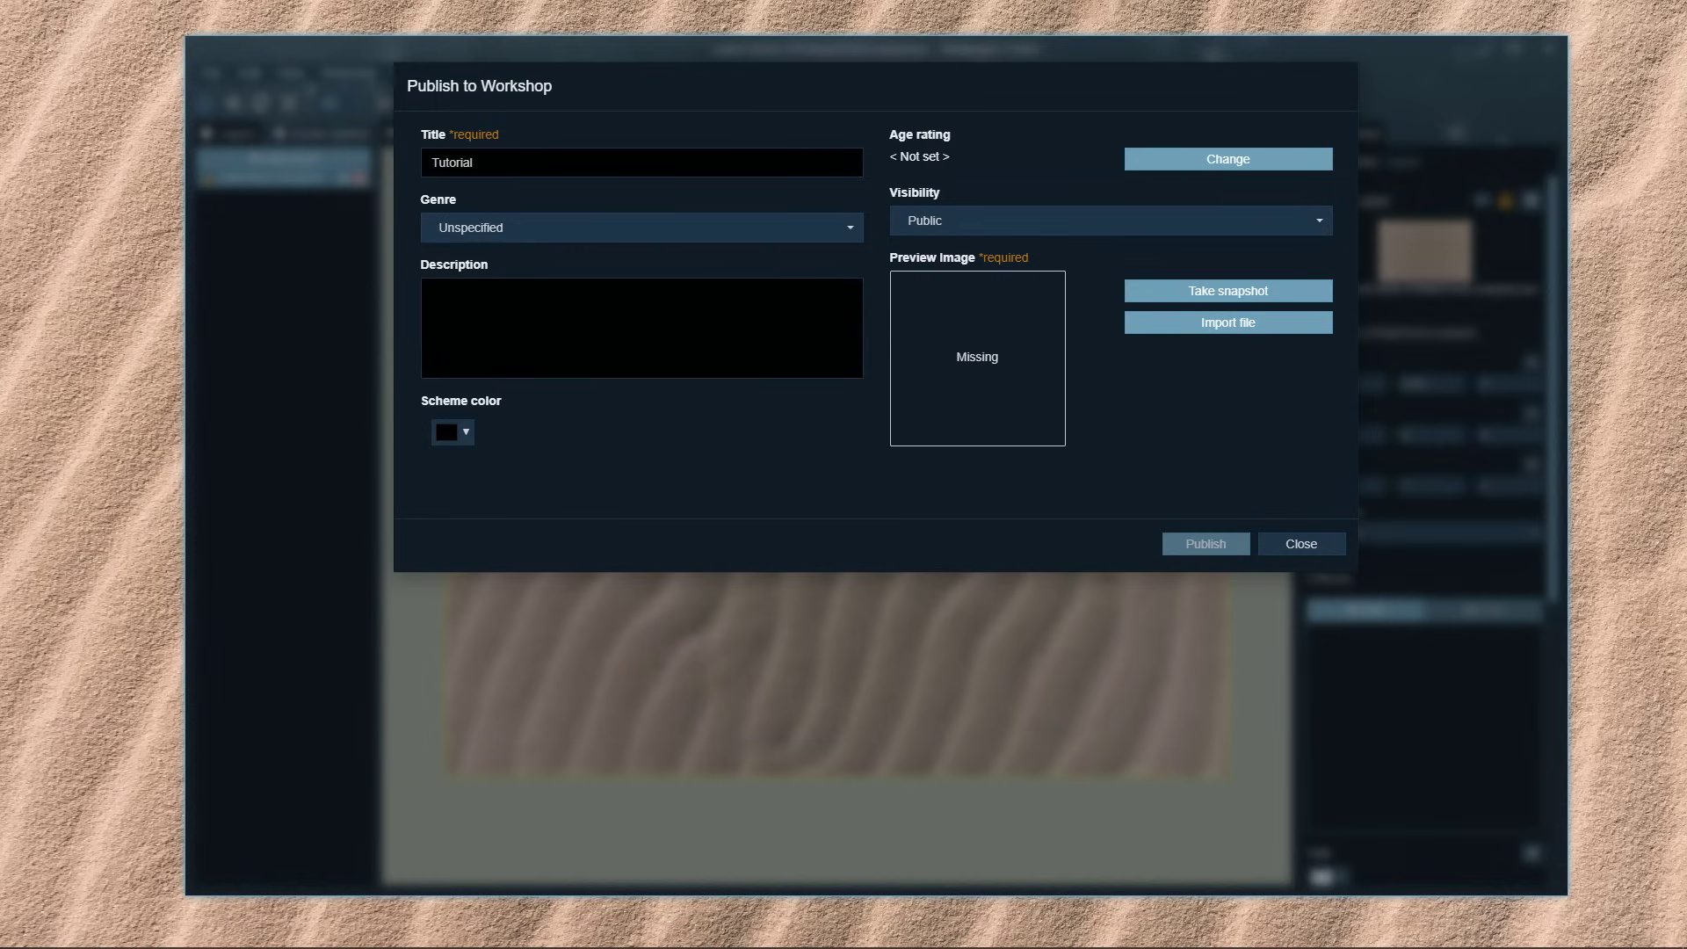
click(457, 428)
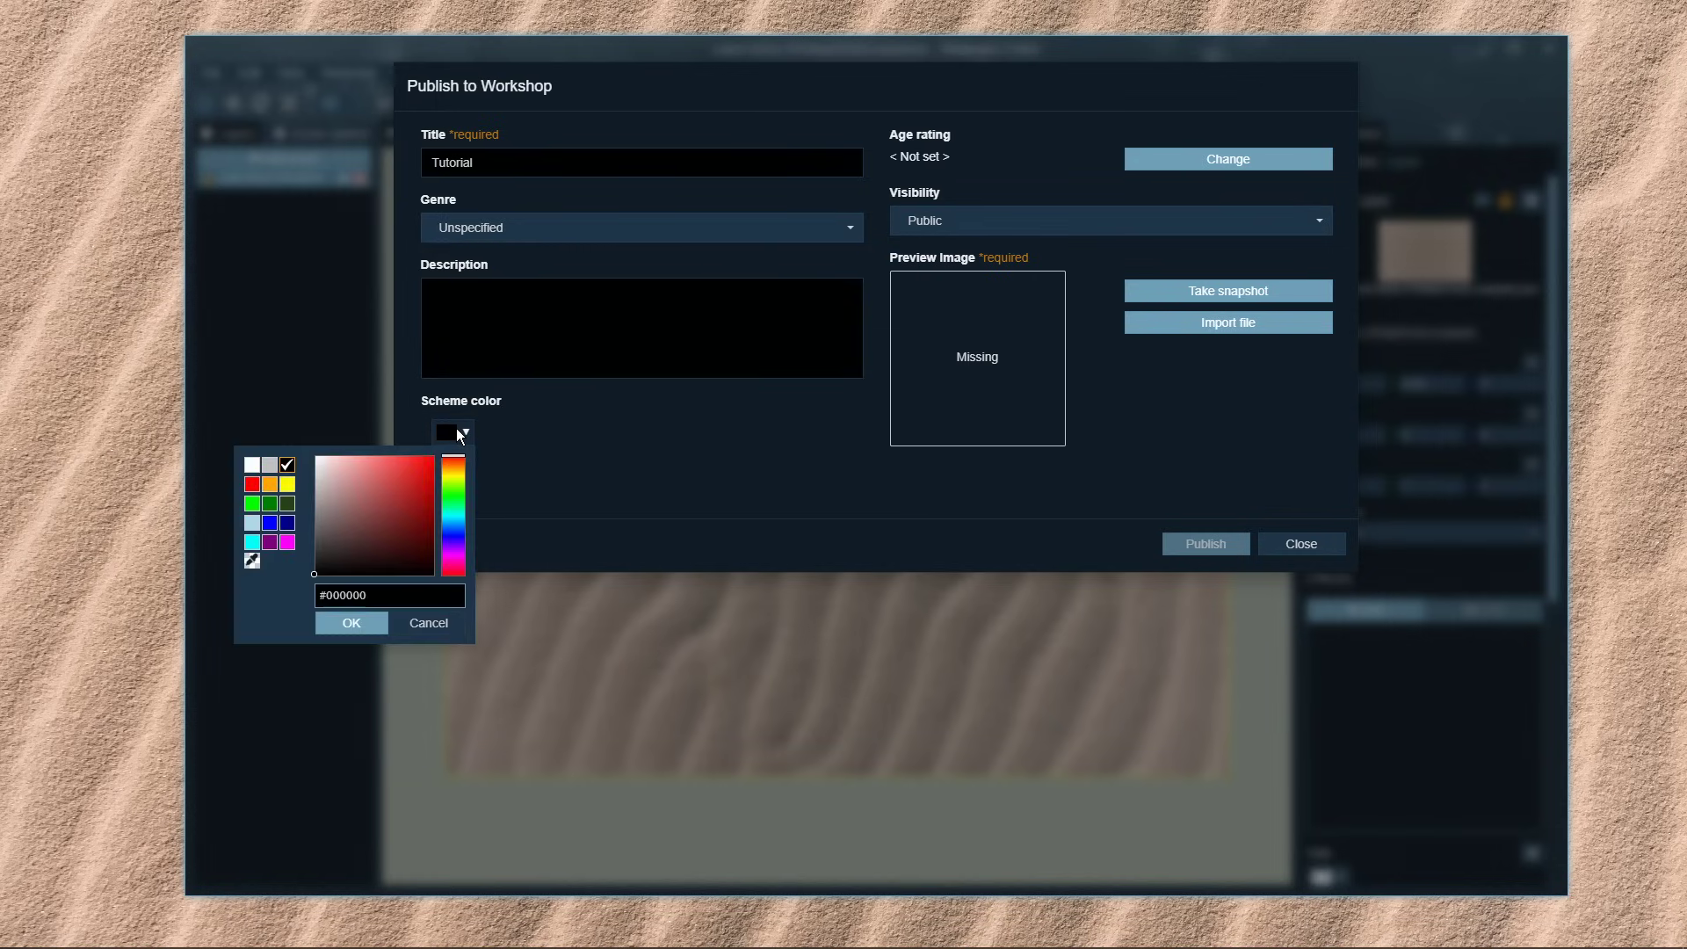
click(578, 435)
Step: Set age rating to Everyone and visibility to Private, then close without publishing
click(1175, 166)
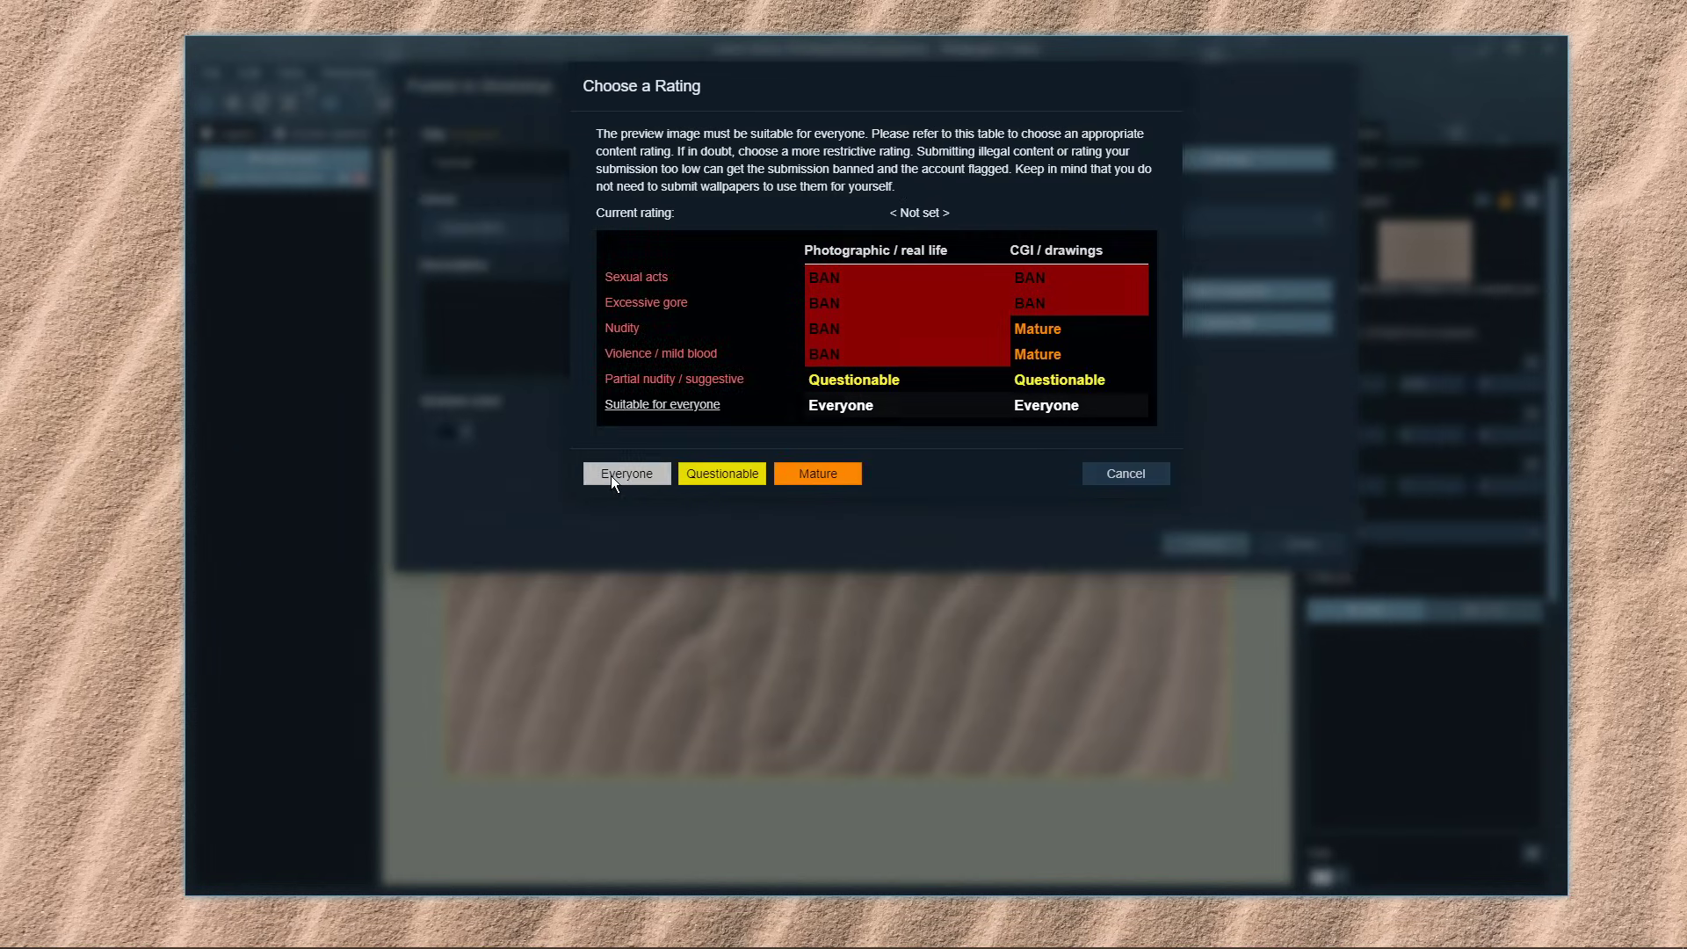
click(607, 490)
click(1053, 232)
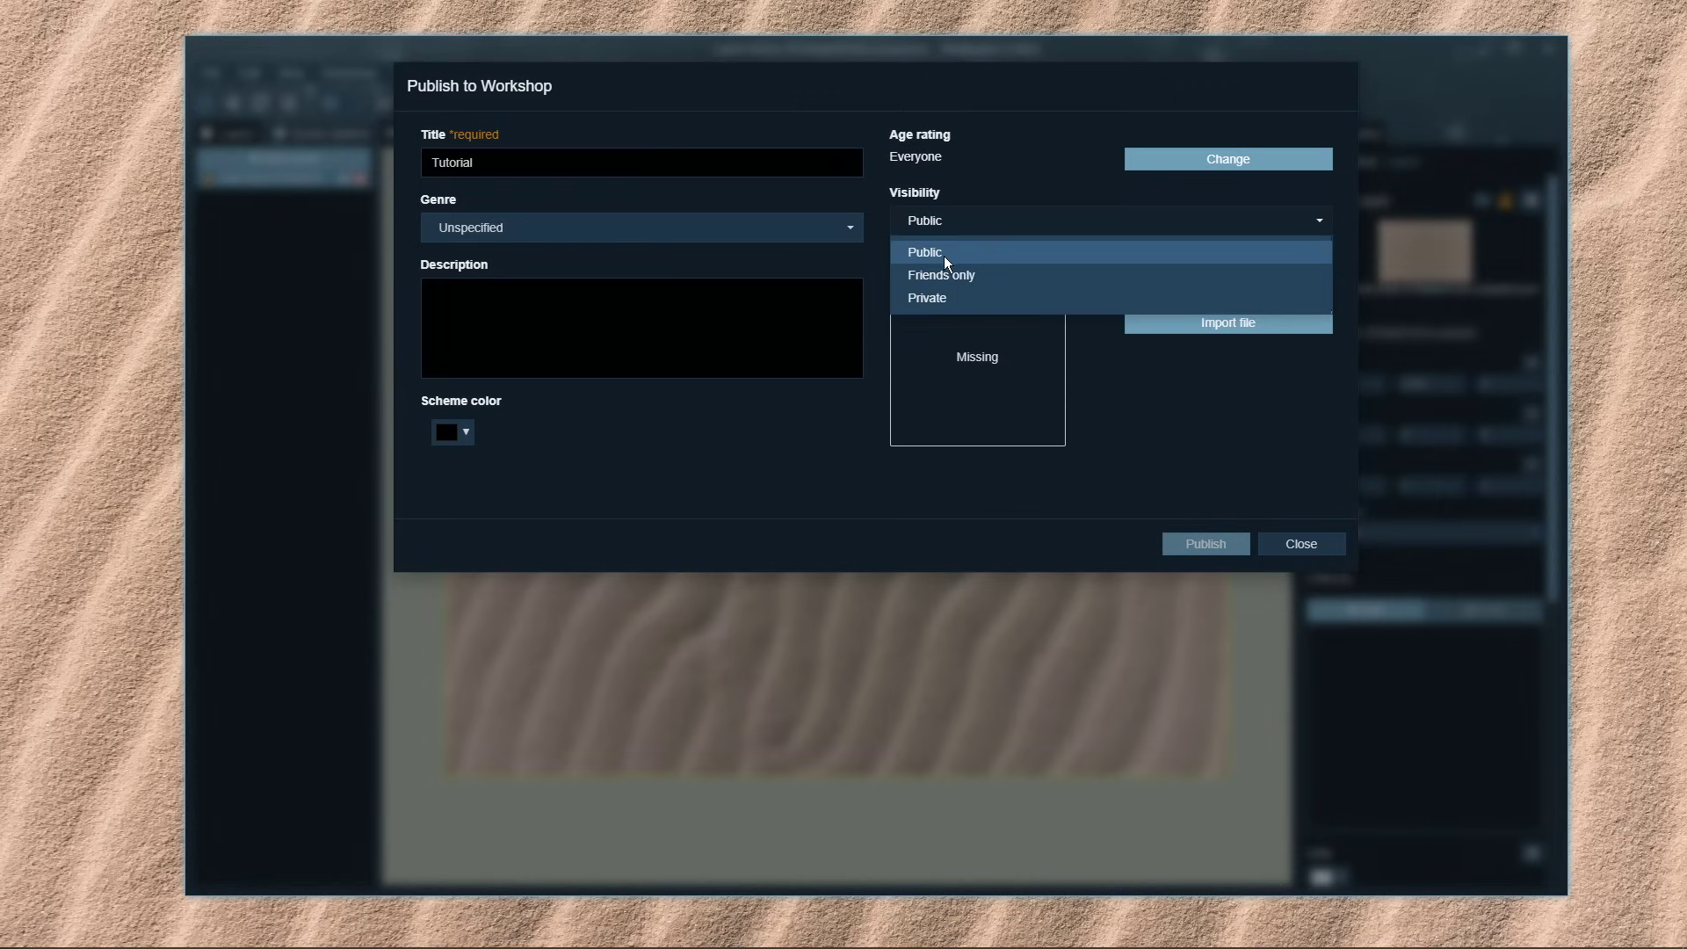
click(927, 298)
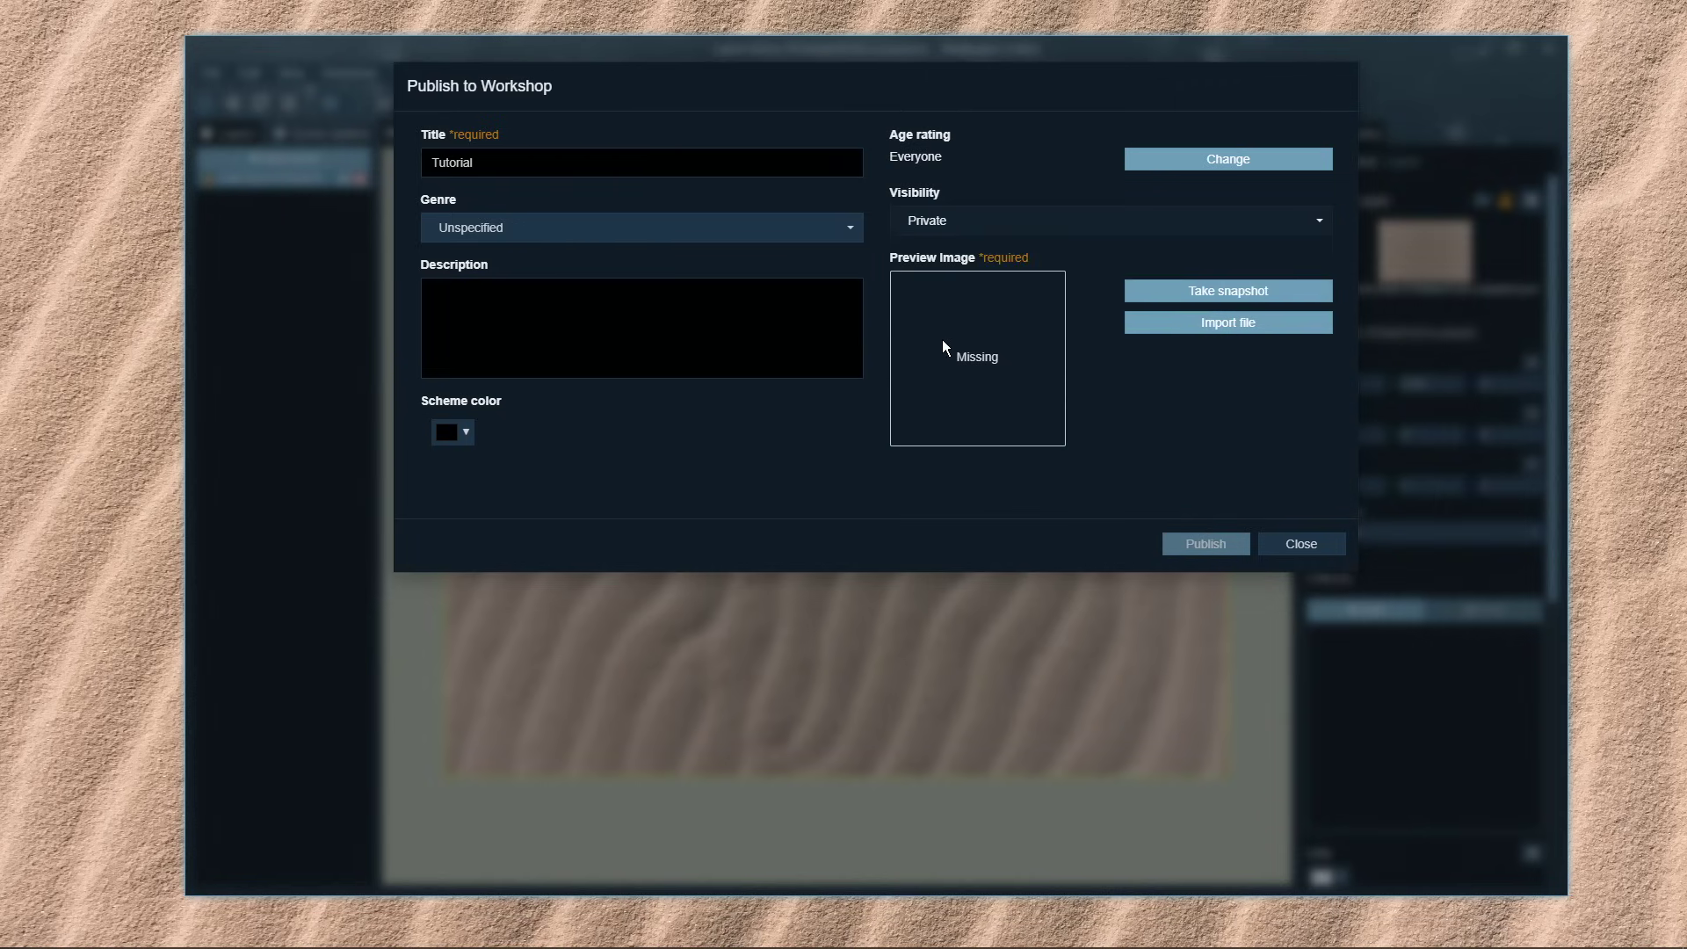
click(1290, 540)
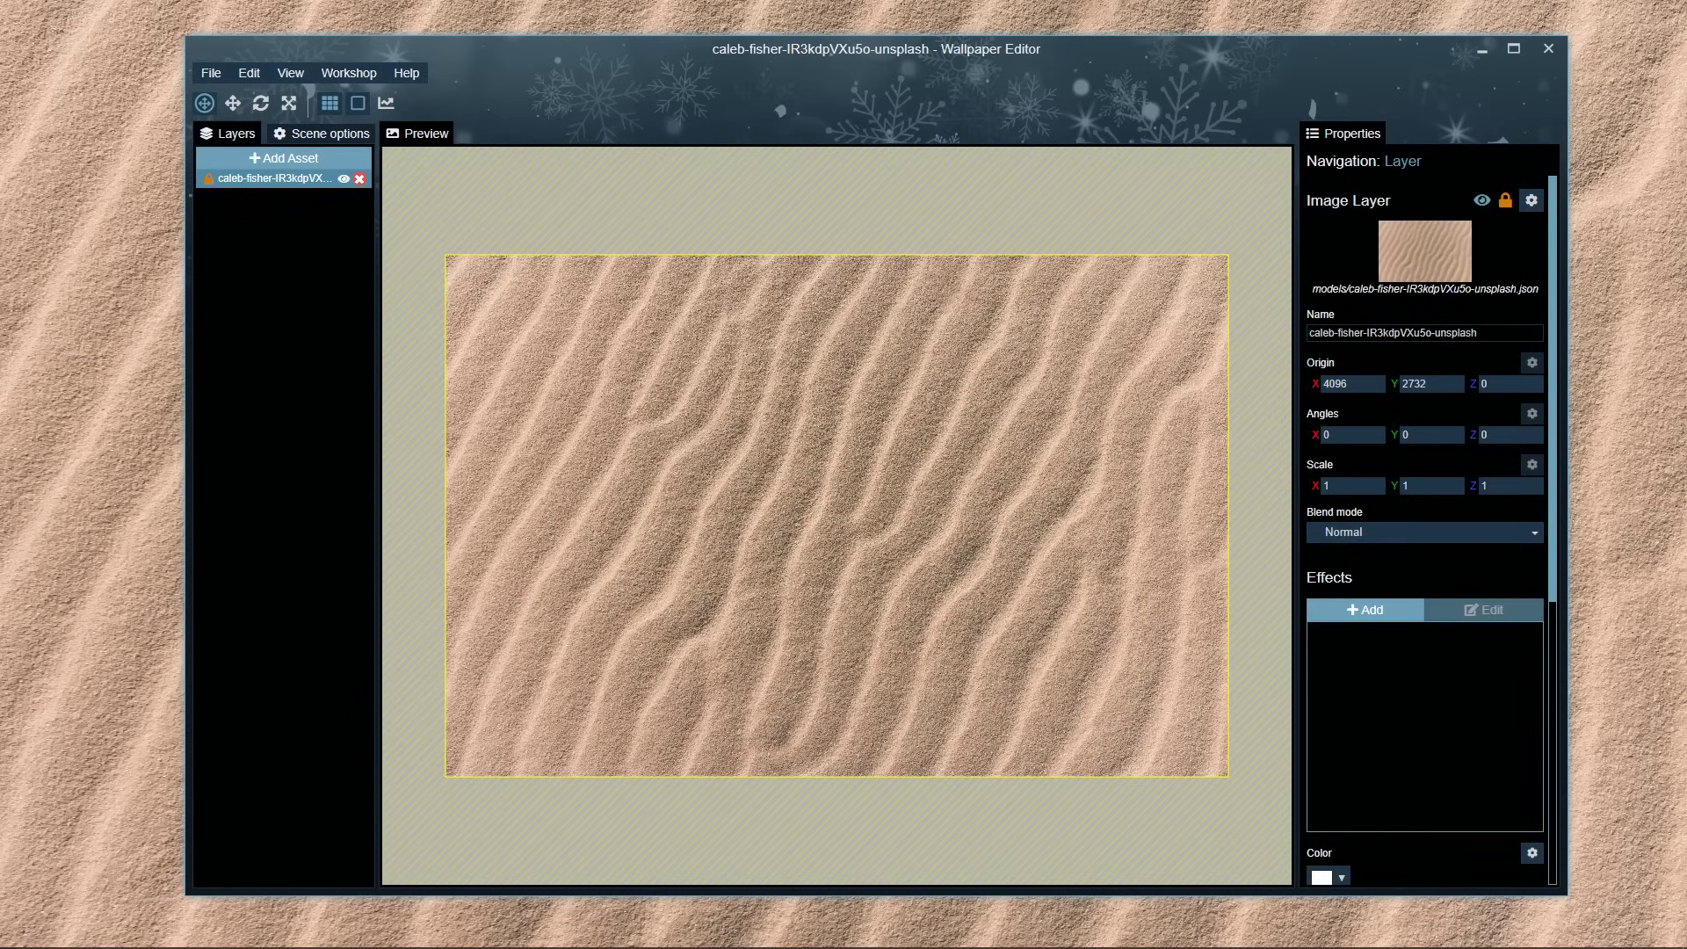
Step: Minimize the editor, return to Chrome's Best of 2020 tab, dismiss the download bar and autoscroll down
click(1481, 50)
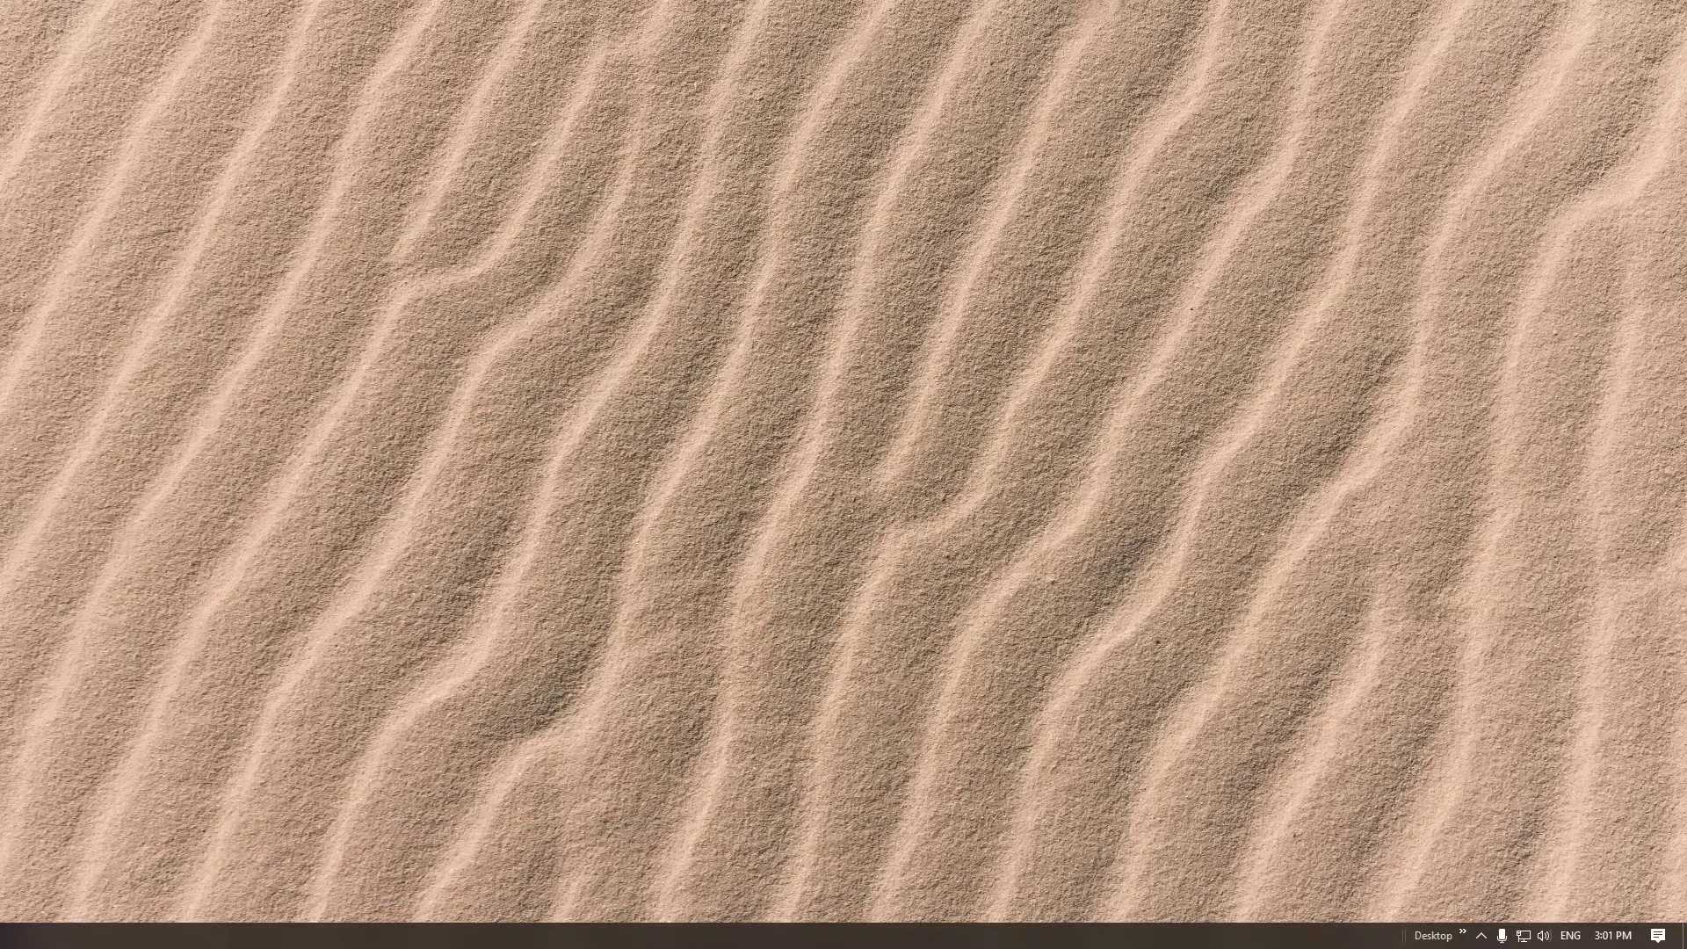
key(alt+Tab)
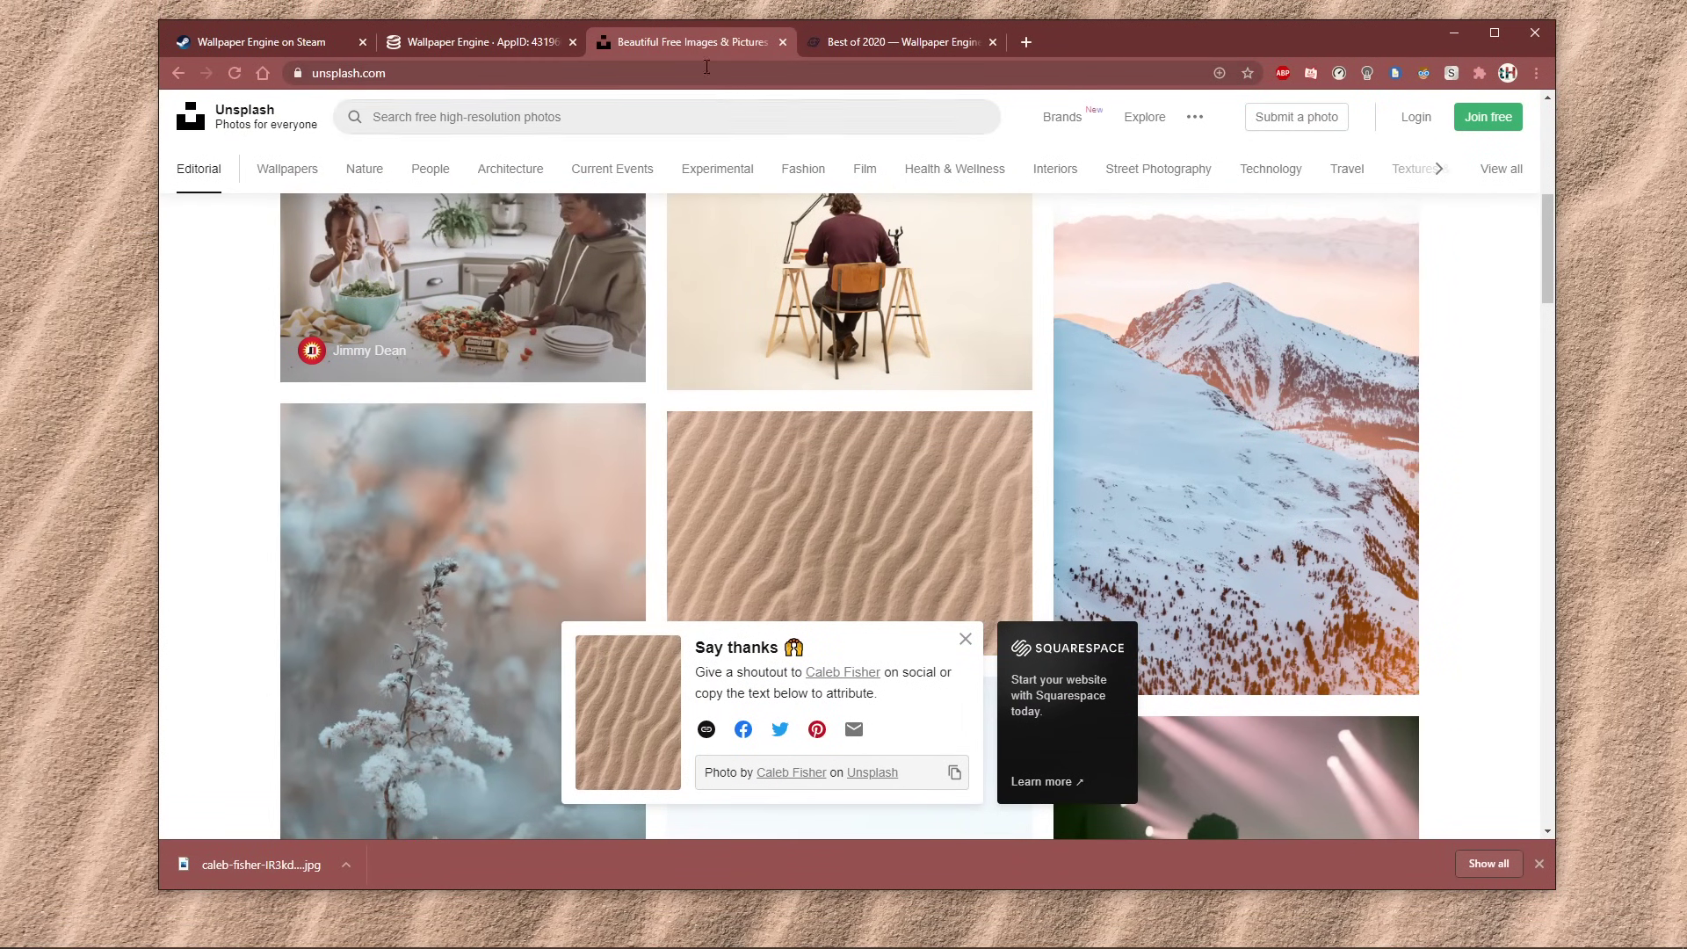
click(813, 46)
click(1539, 864)
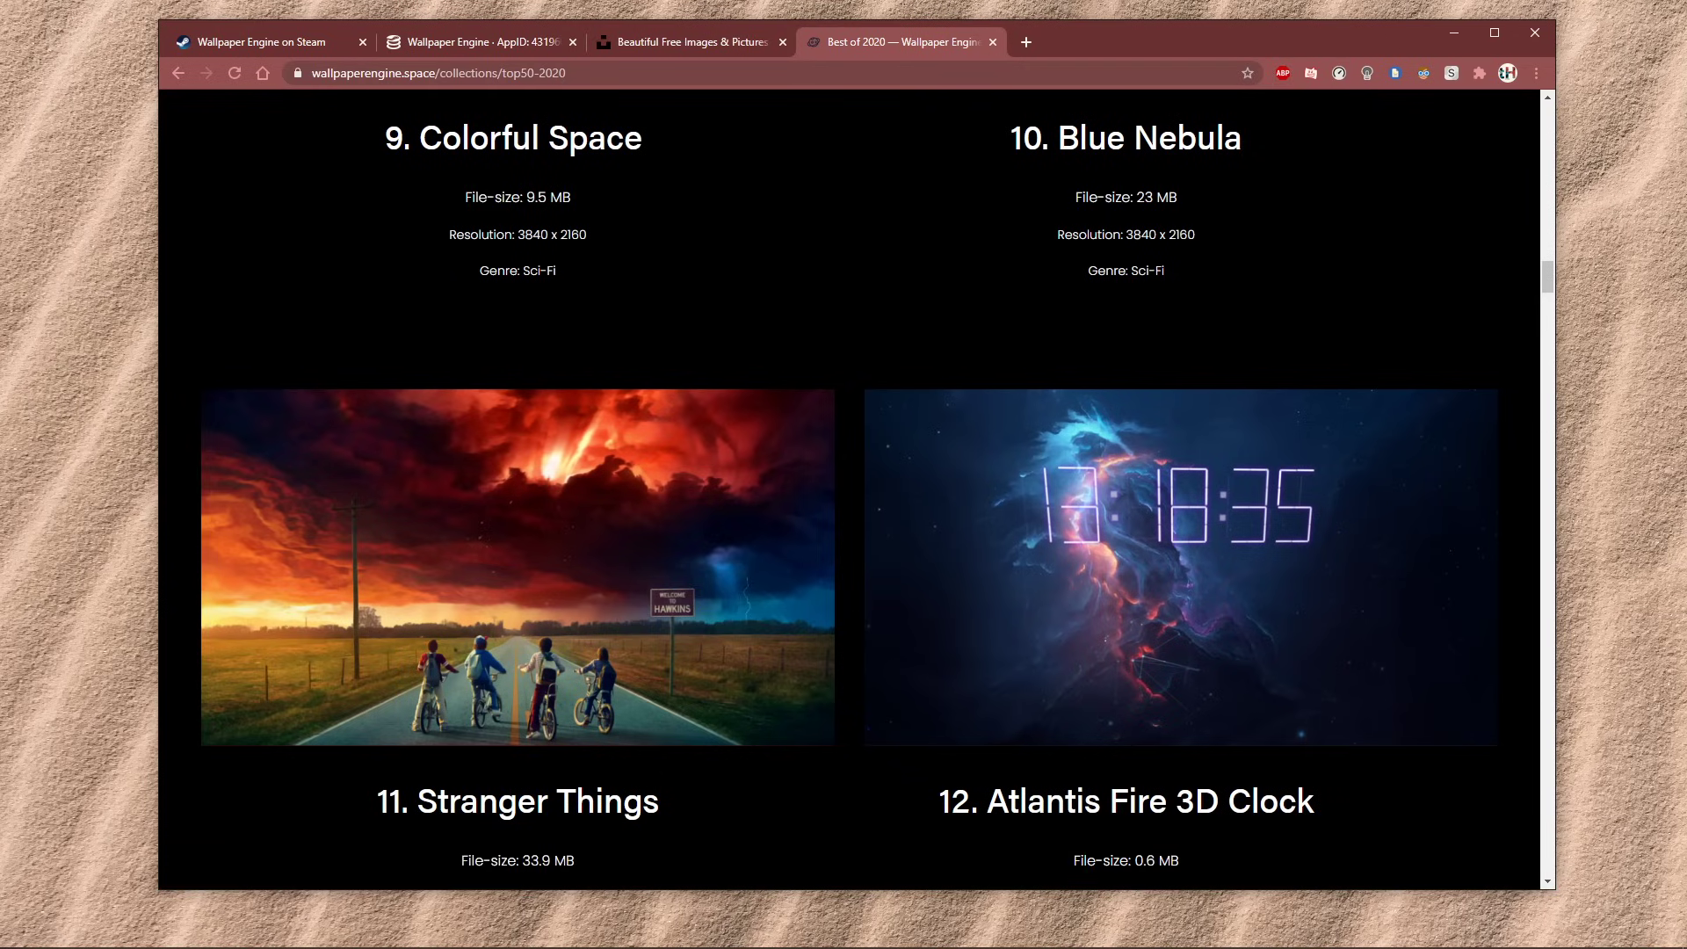
middle_click(859, 475)
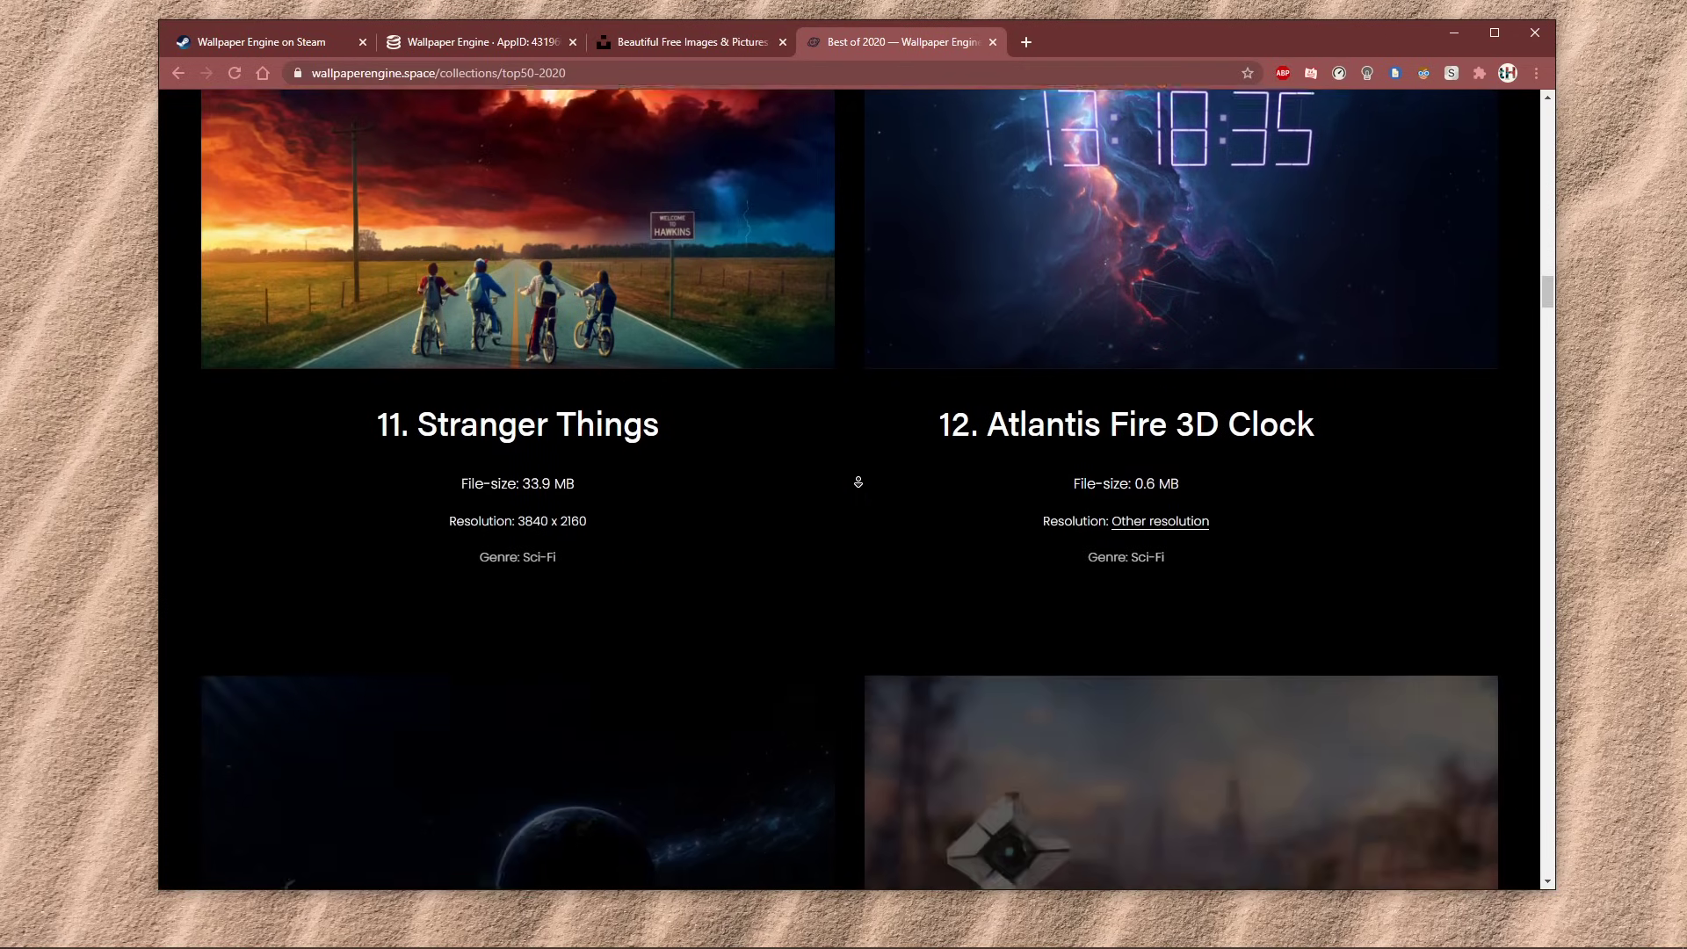